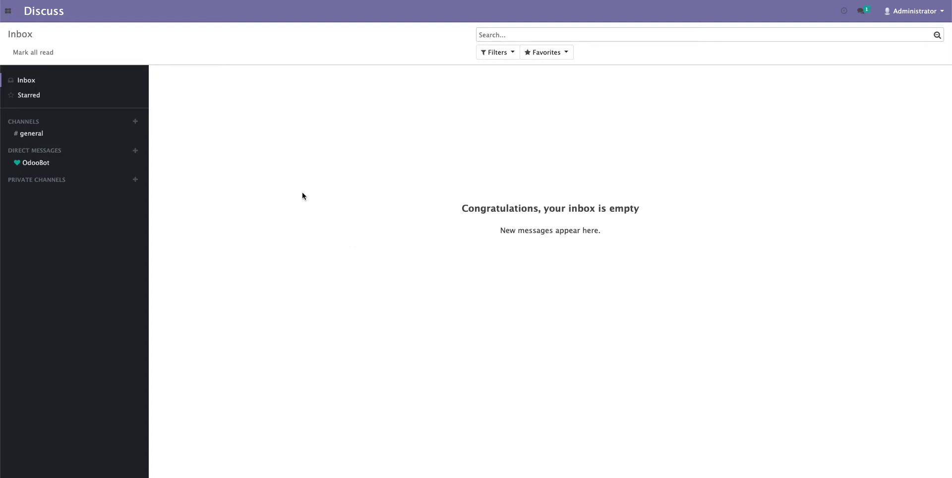
- Go from the apps menu to the Settings app and expand Users & Companies
left_click(8, 12)
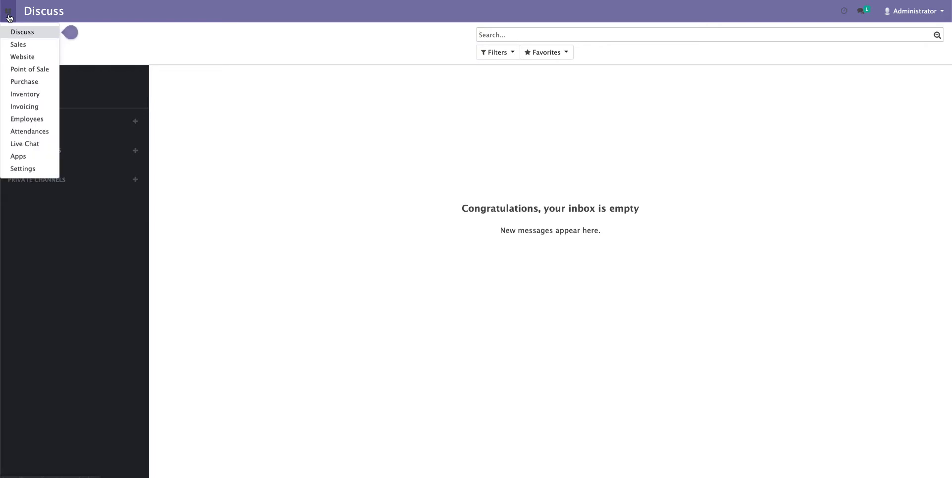
left_click(23, 169)
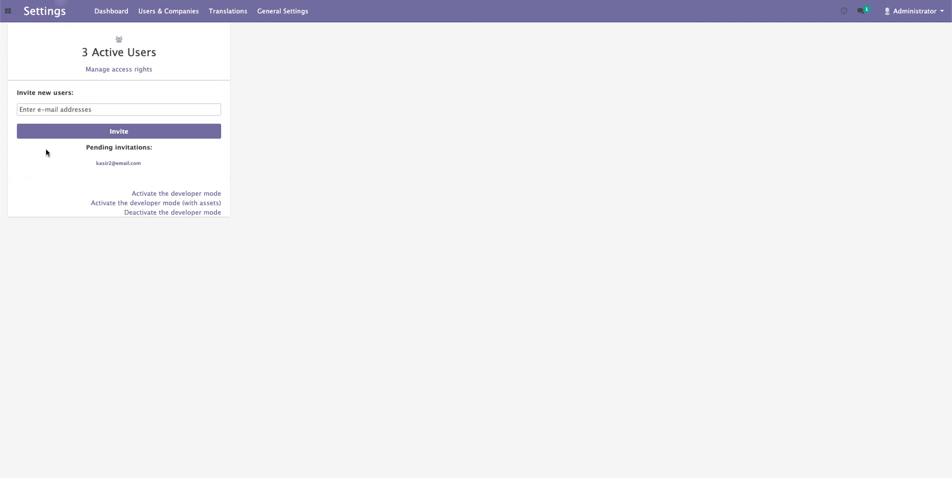
left_click(151, 14)
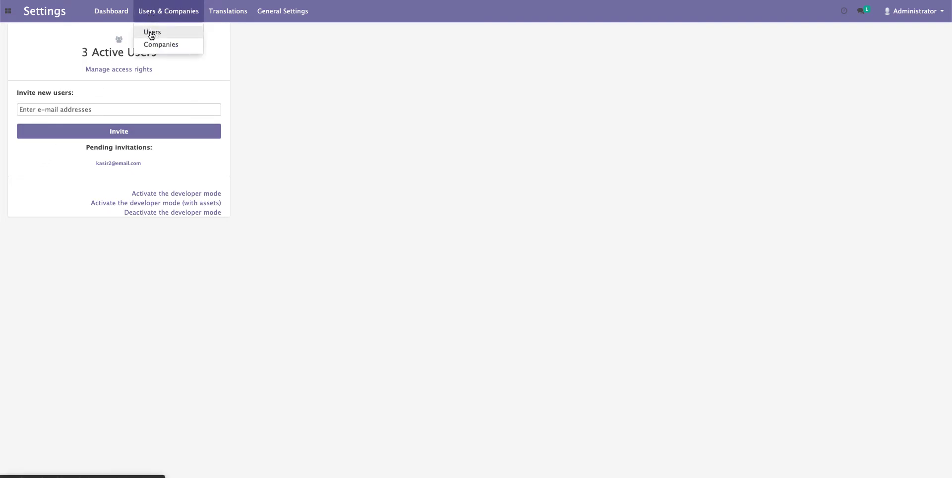
- Open the Users list, glance at the Administrator account menu, and start a new user
left_click(178, 31)
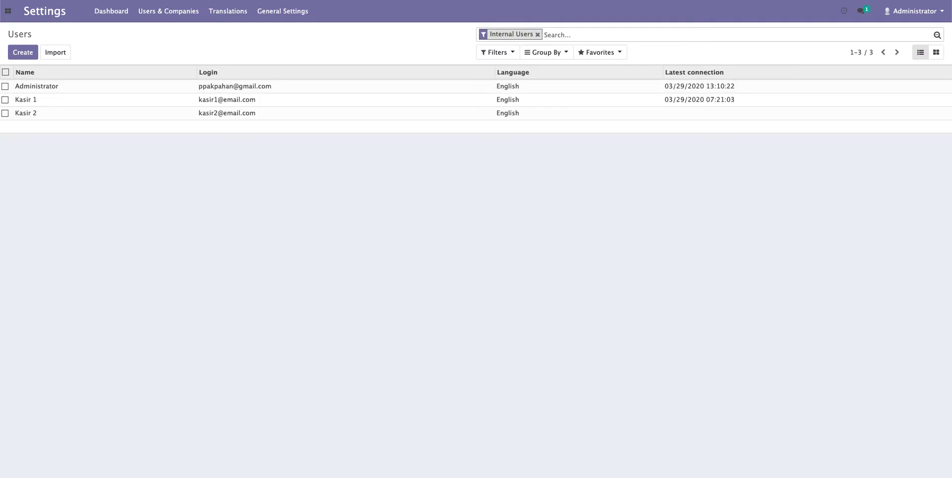
left_click(918, 11)
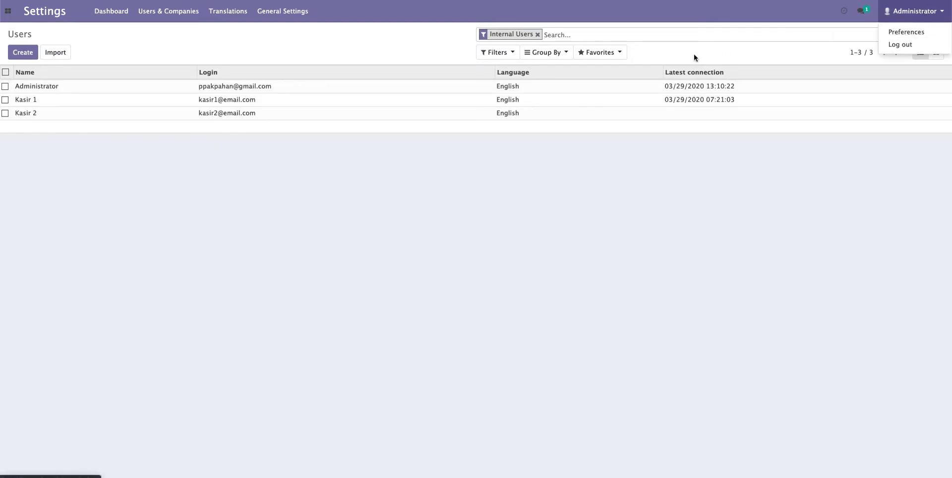
left_click(378, 48)
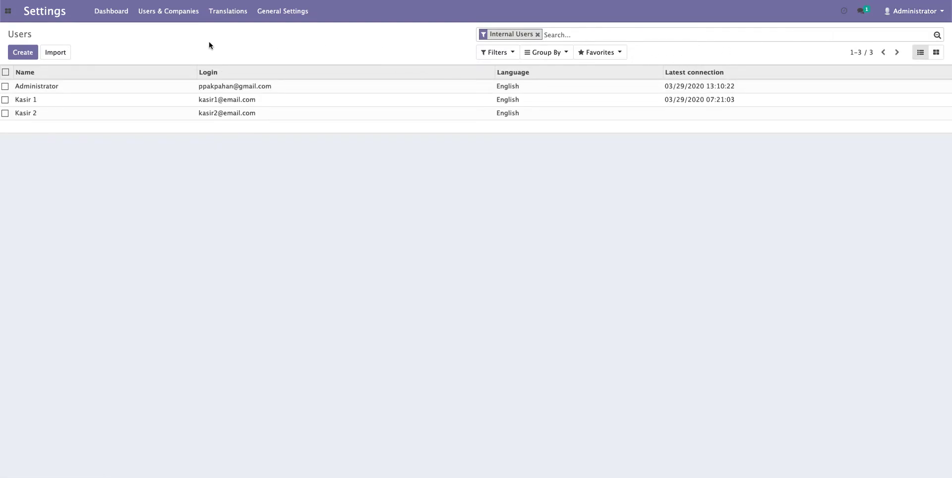
left_click(29, 57)
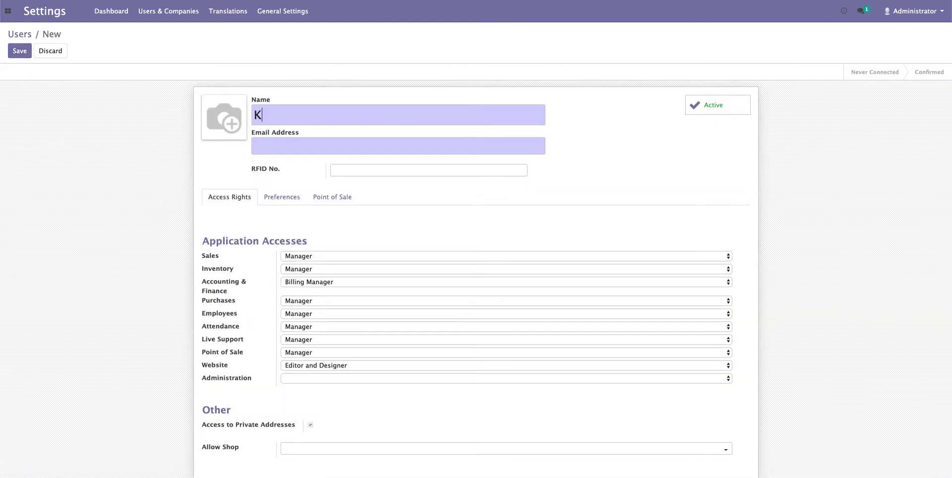
- Name the user 'Kasir 3' and enter the cashier's login e-mail, leaving Sales access unchanged
type("Kasir 3")
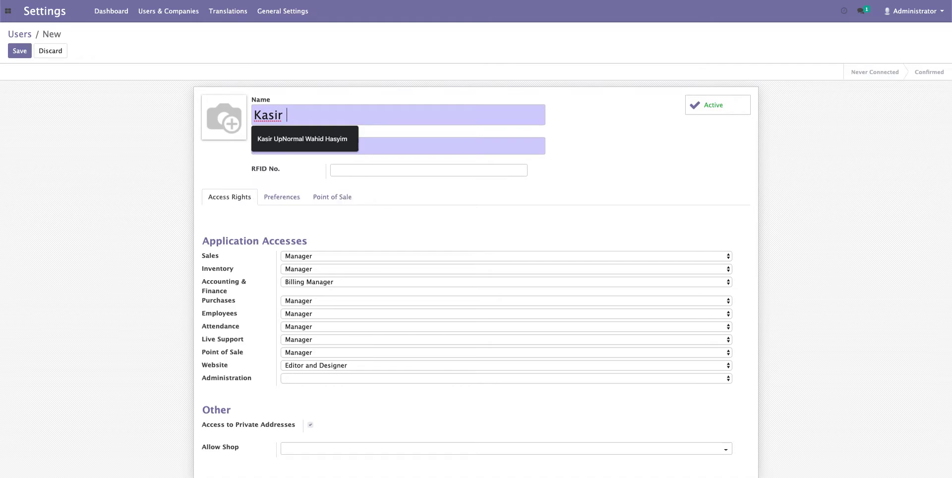
key("Tab")
type("email")
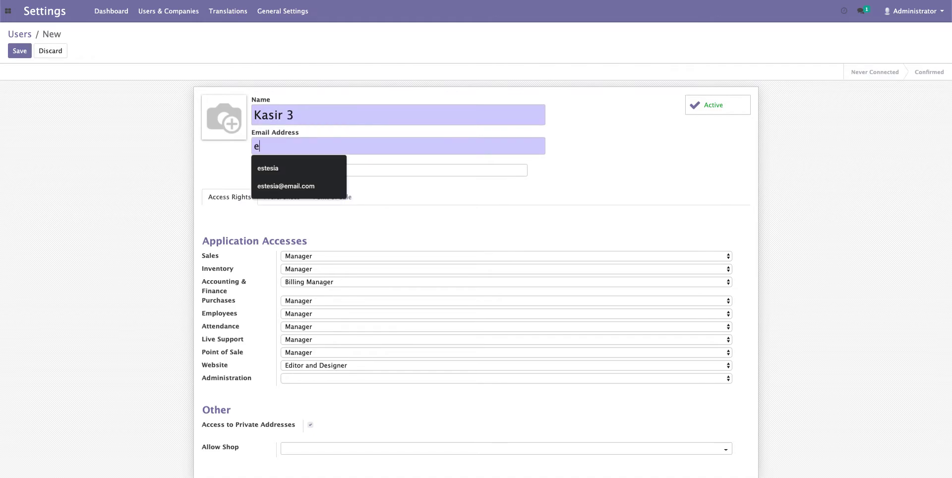
key("BackSpace")
key("BackSpace")
key("BackSpace")
key("BackSpace")
key("BackSpace")
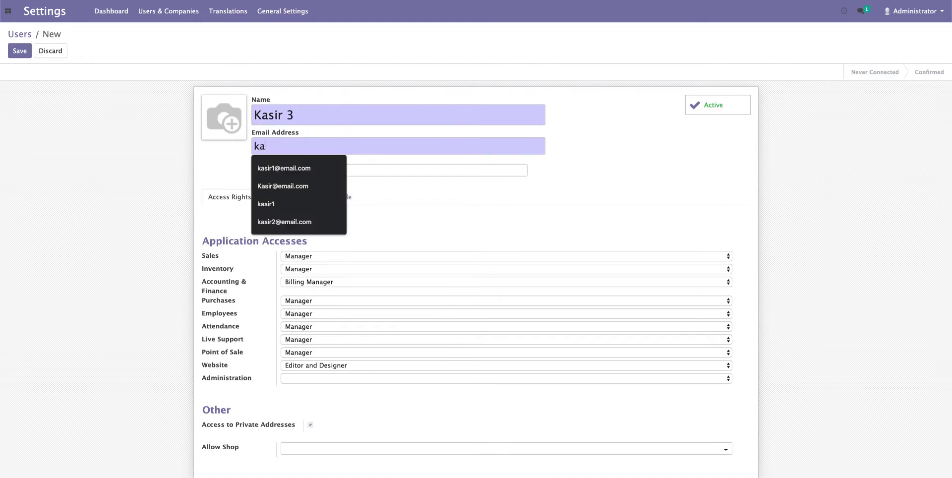
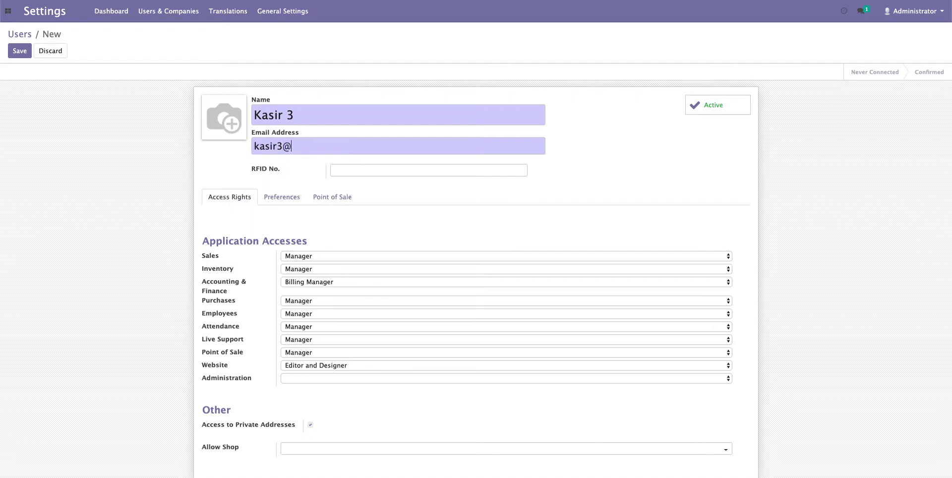
left_click(317, 254)
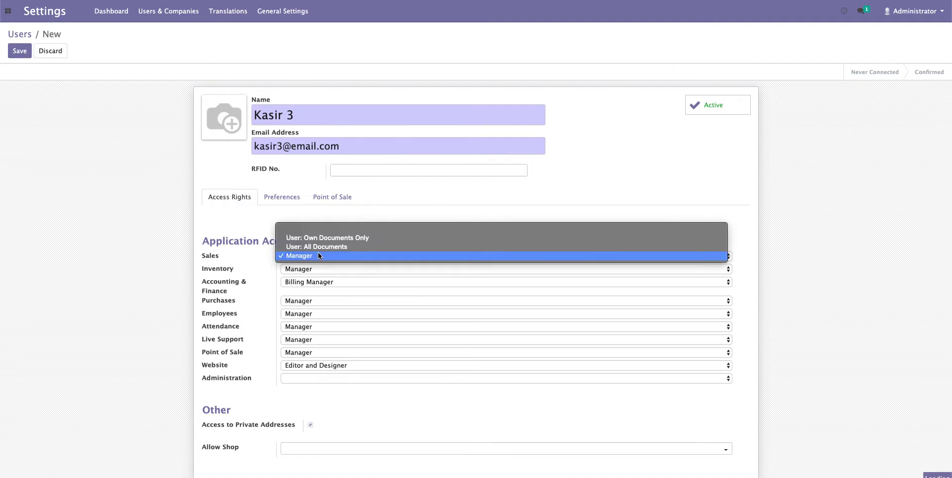
left_click(244, 216)
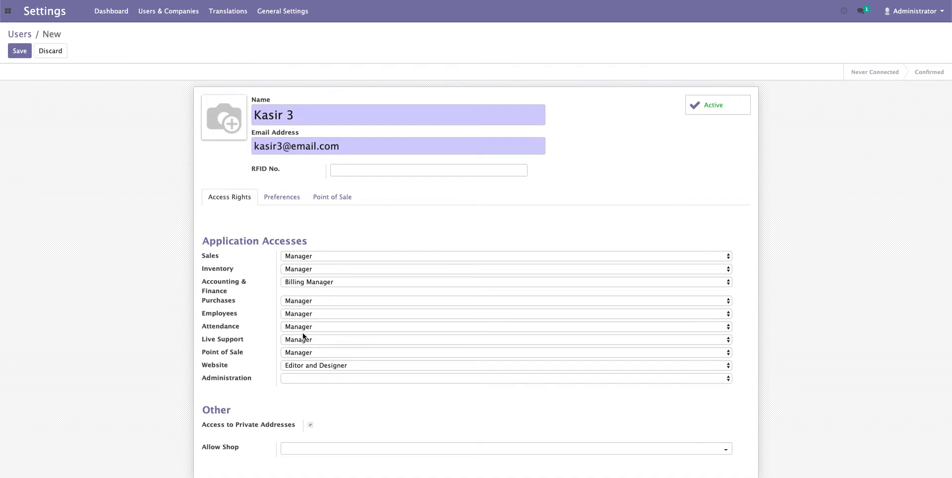
- Remove the user's Website, Live Support, Employees and Purchases access
left_click(314, 365)
key("Escape")
left_click(317, 340)
left_click(321, 322)
left_click(320, 315)
left_click(320, 294)
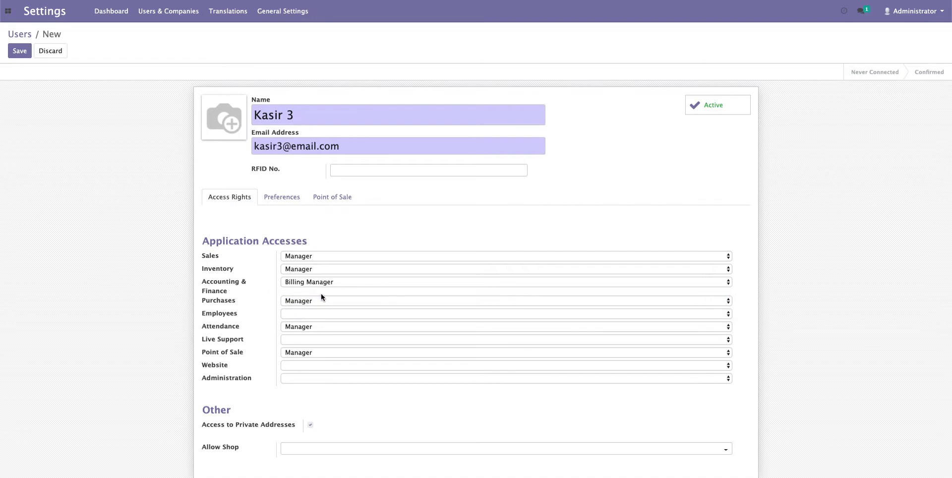
left_click(322, 302)
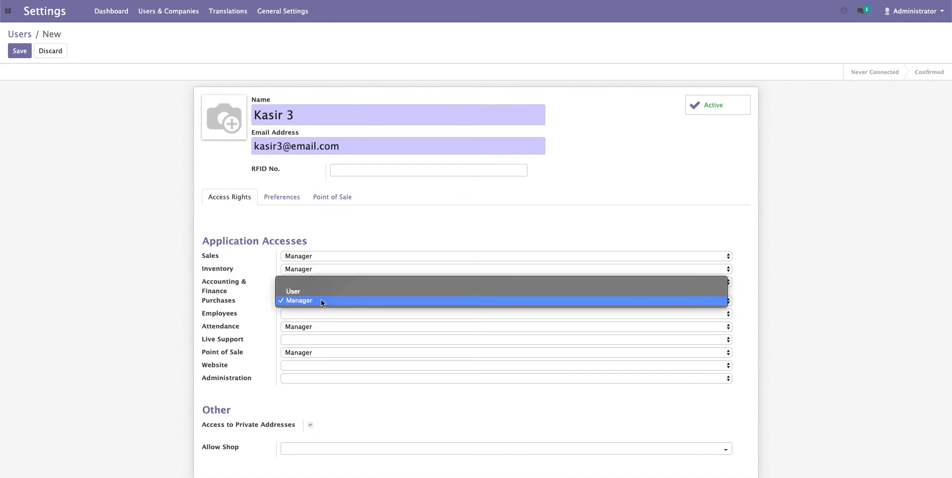
left_click(323, 282)
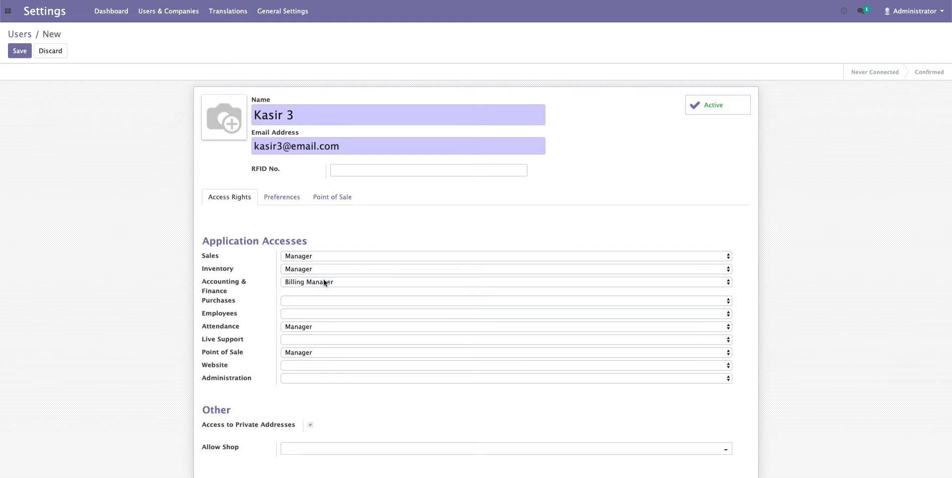
- Set Accounting to Billing, Inventory and Point of Sale to User, and Sales to Own Documents Only
left_click(323, 281)
left_click(326, 270)
left_click(322, 269)
left_click(325, 258)
left_click(325, 257)
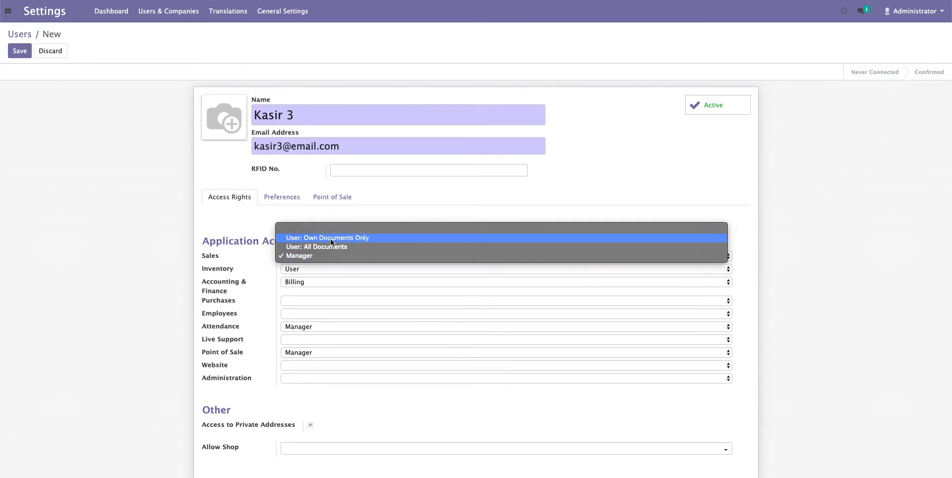
left_click(331, 239)
left_click(320, 353)
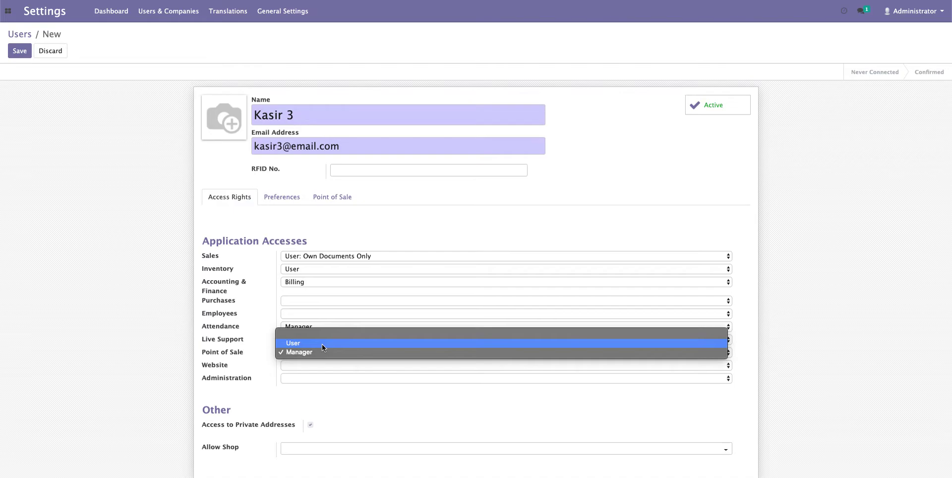
left_click(322, 343)
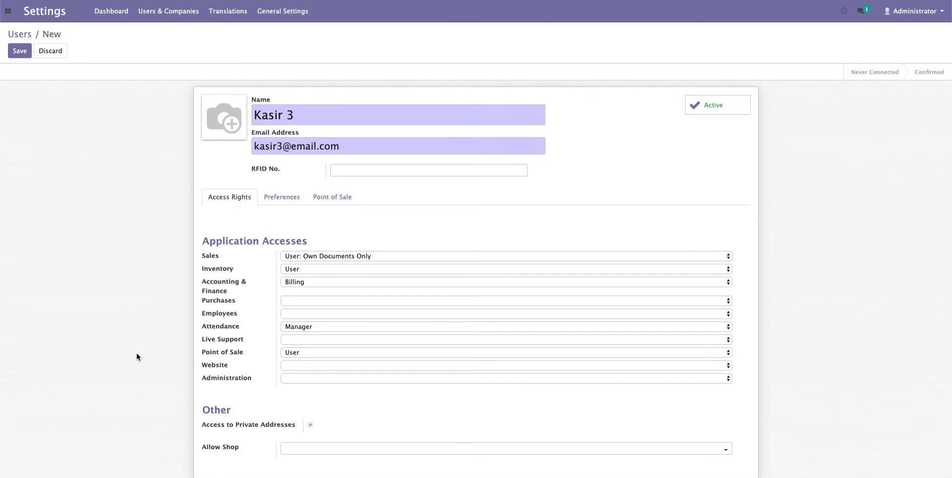
- Check the allowed shops field for available shops, then dismiss the empty suggestions
left_click(316, 450)
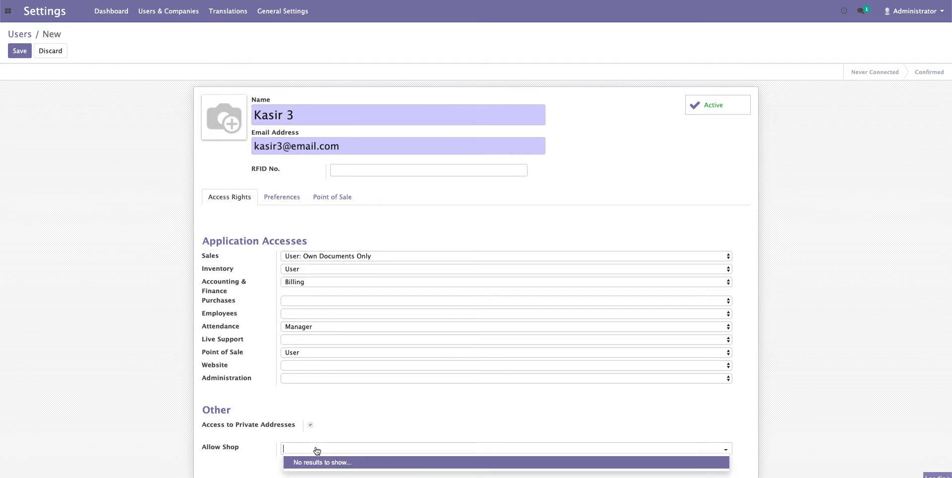
left_click(146, 434)
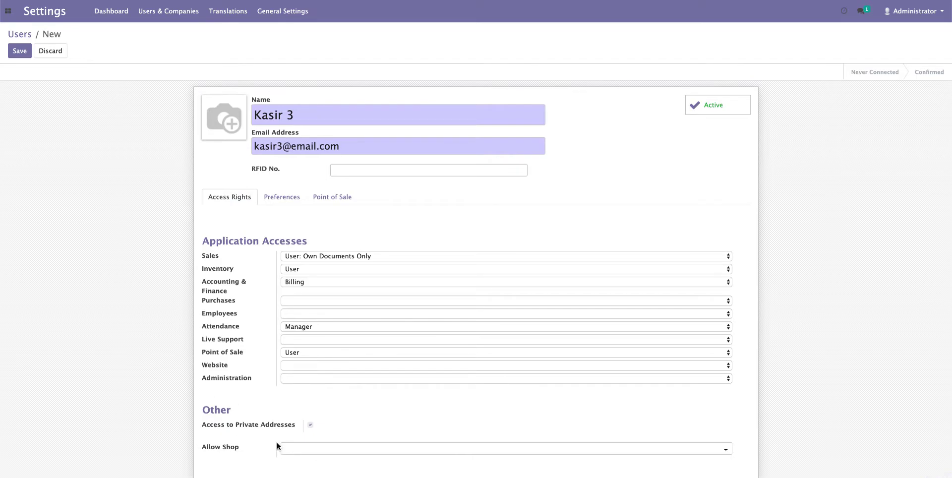
left_click(294, 452)
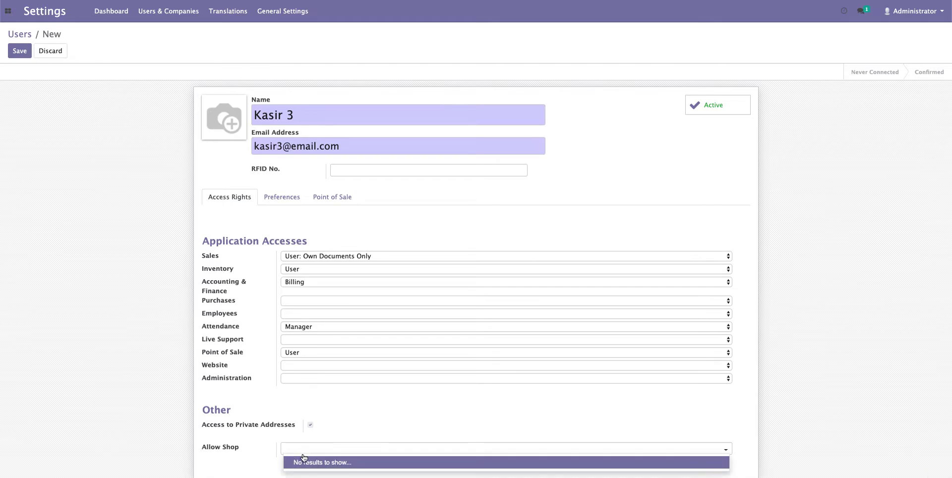
left_click(121, 369)
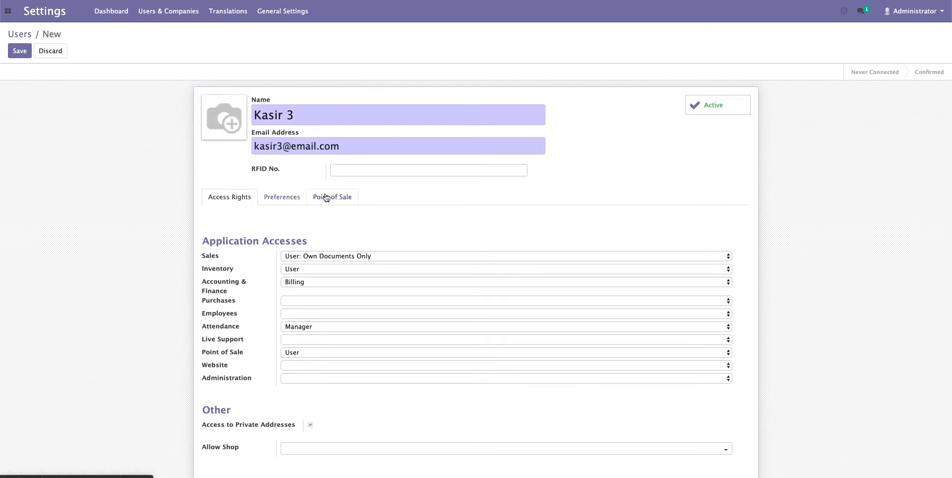
- On the Preferences tab, keep English as the user's language
left_click(279, 198)
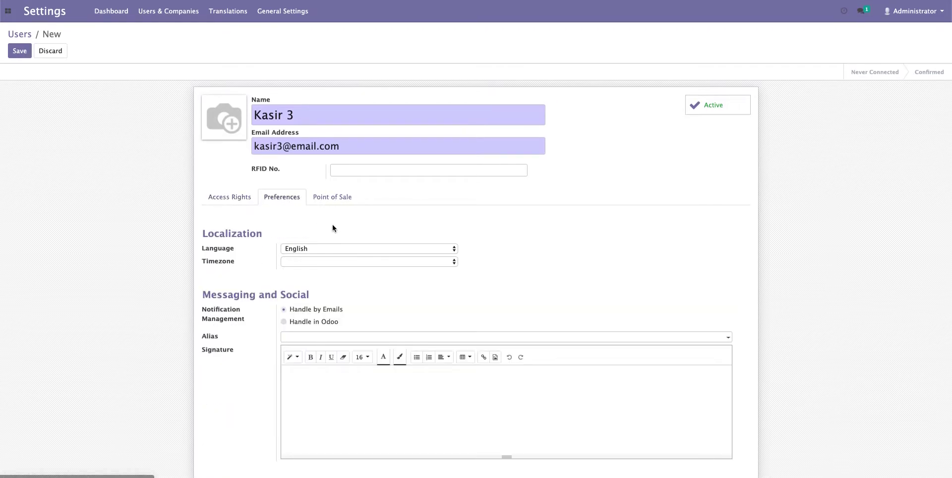
left_click(319, 249)
left_click(320, 249)
left_click(318, 251)
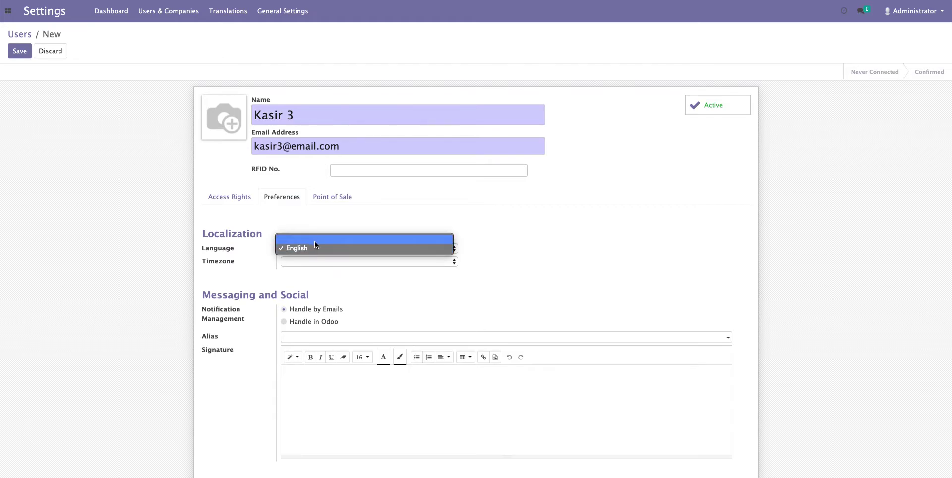
left_click(312, 251)
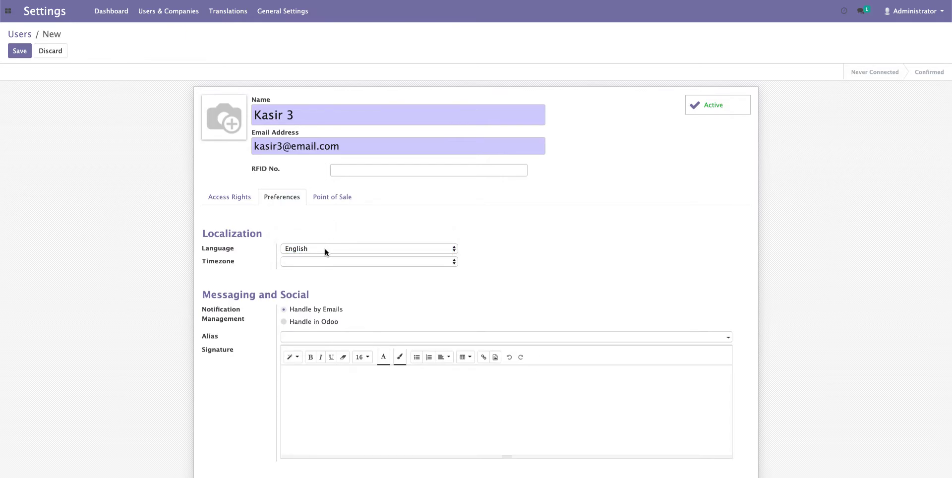
- Try the Etc/Universal, Etc/UCT and Etc/UTC timezones from the Timezone list
left_click(315, 263)
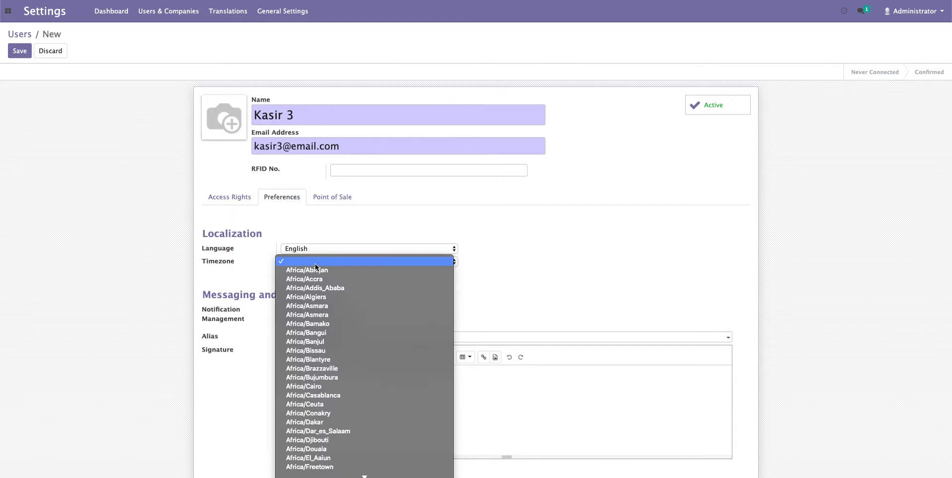
scroll(310, 296, "down", 20)
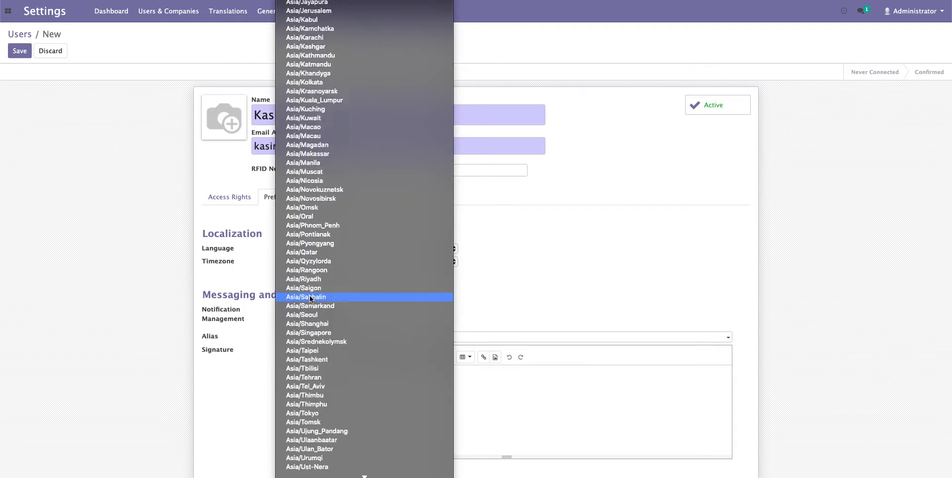
scroll(310, 296, "down", 10)
scroll(309, 295, "up", 12)
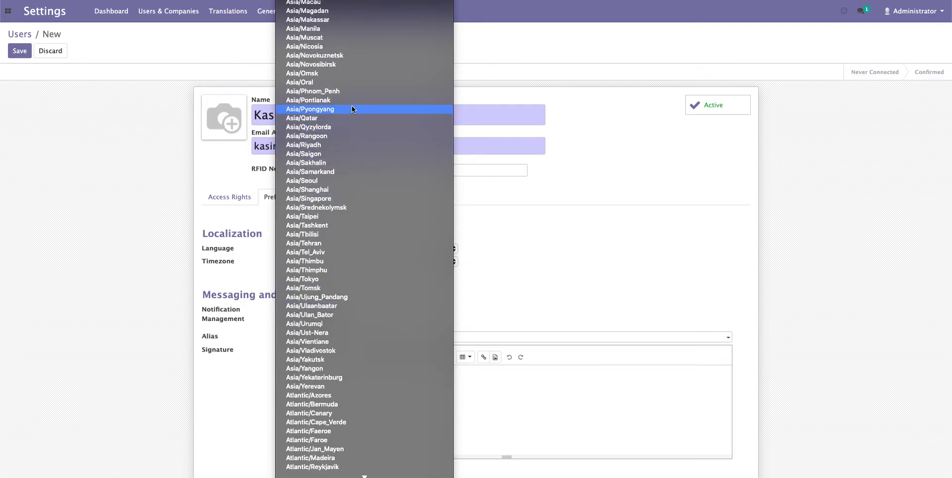
scroll(355, 198, "down", 20)
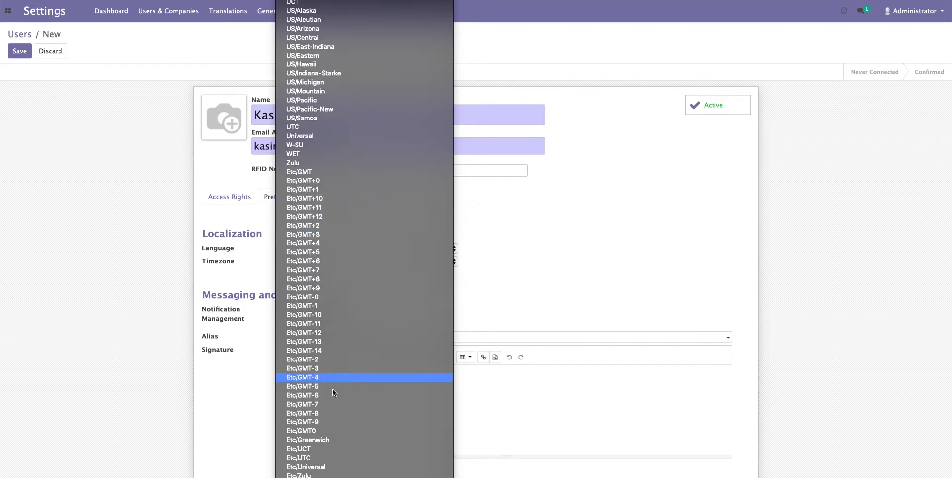
left_click(337, 470)
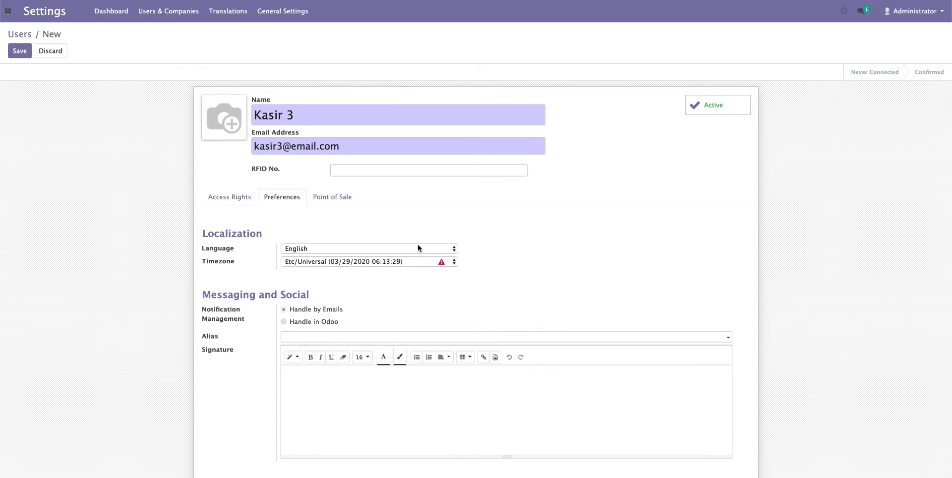
left_click(415, 262)
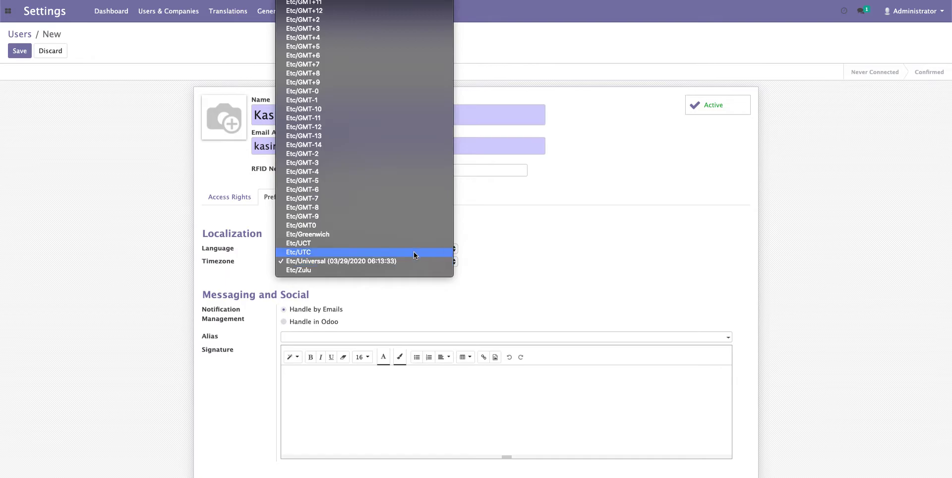
left_click(414, 251)
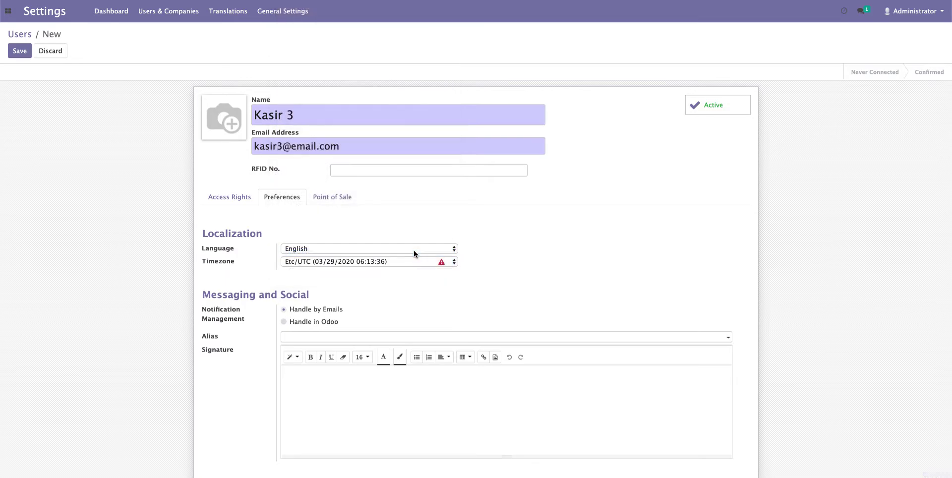
left_click(413, 260)
left_click(414, 251)
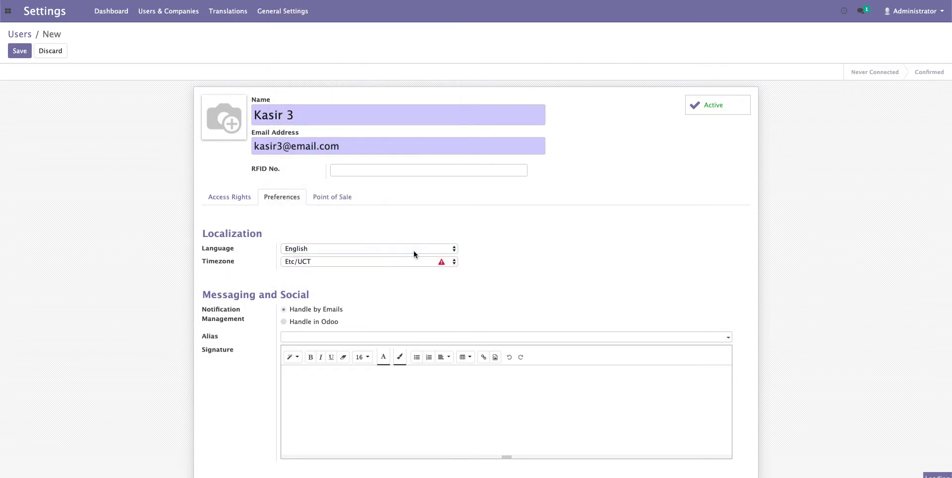
left_click(413, 262)
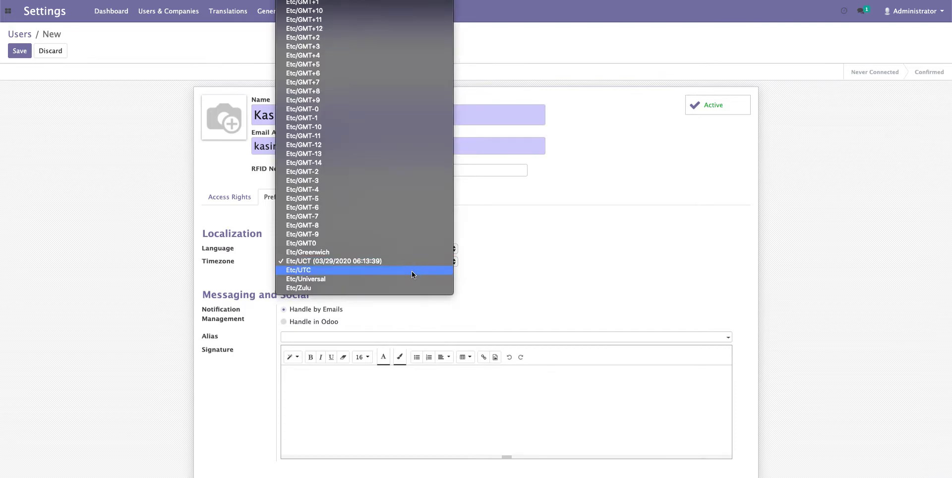
left_click(411, 271)
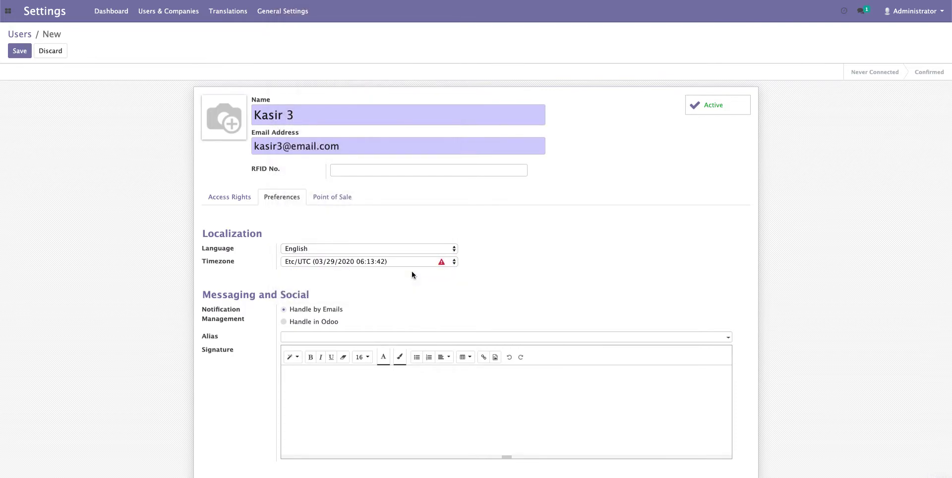
- Set the user's timezone to Asia/Jakarta
left_click(413, 259)
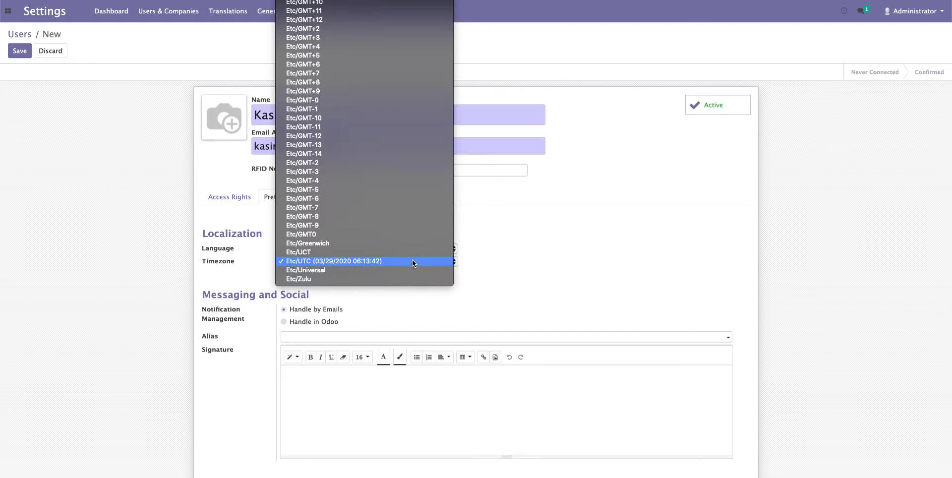
scroll(398, 165, "down", 5)
scroll(398, 164, "up", 15)
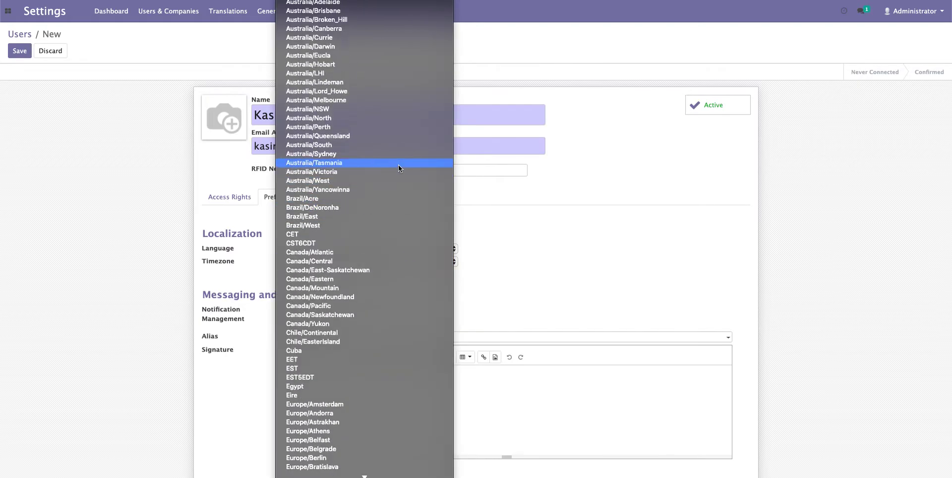
scroll(398, 165, "up", 15)
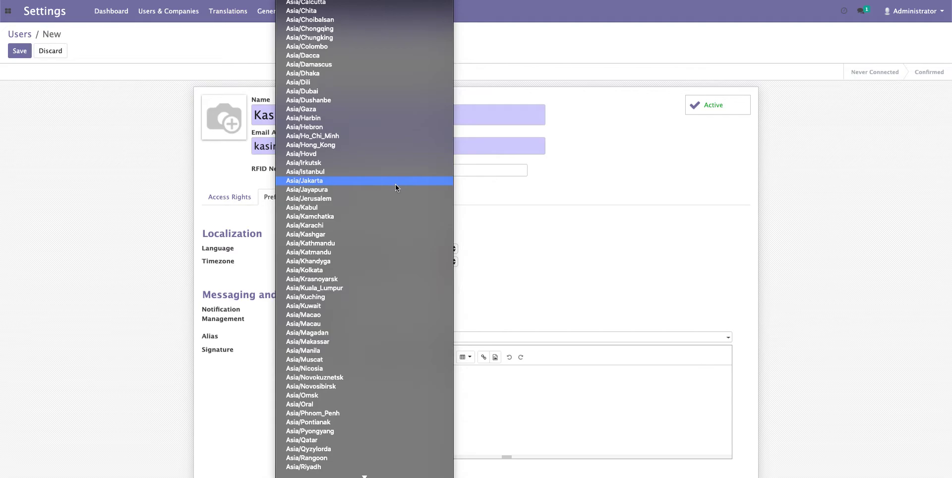
left_click(395, 184)
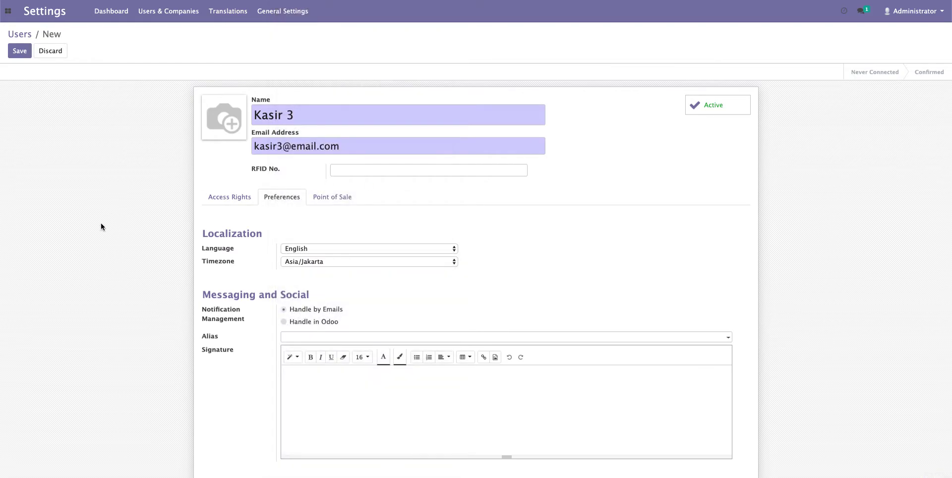
scroll(132, 326, "down", 1)
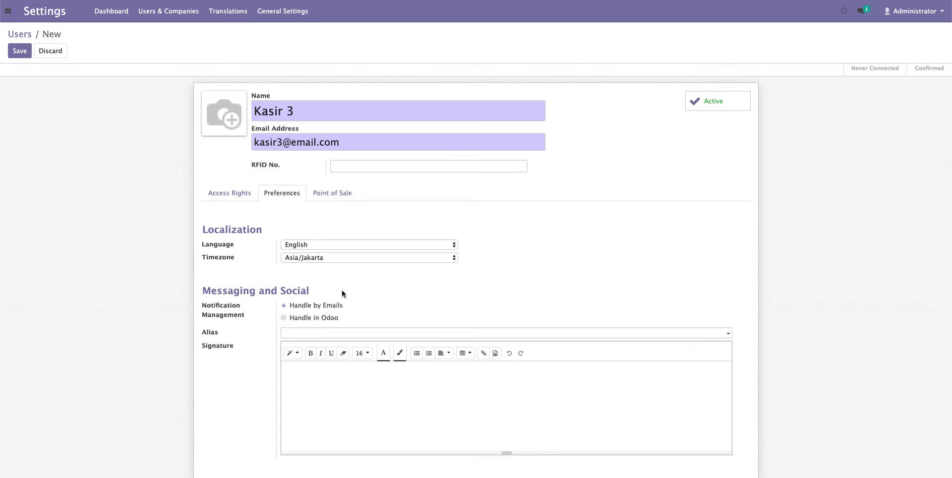
- On the Point of Sale tab, enter a security PIN, enable Login with Direct POS, and open POS Config
left_click(328, 194)
scroll(322, 284, "down", 3)
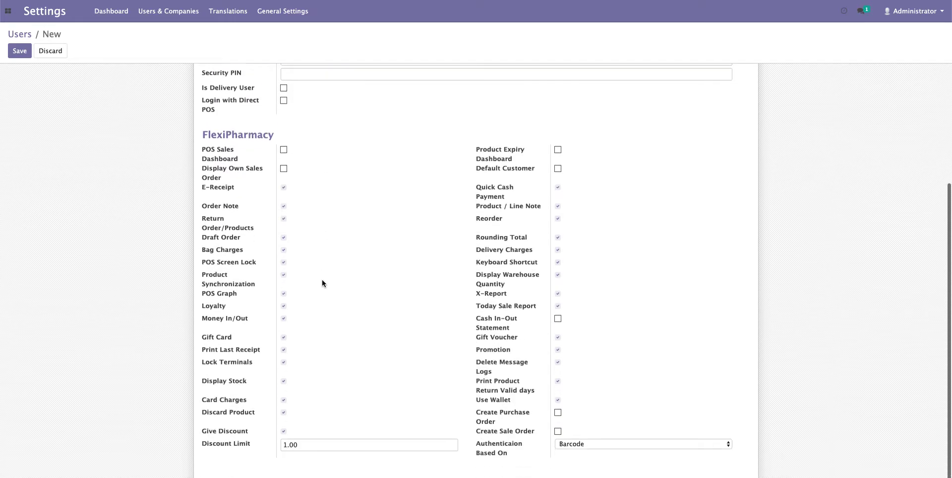
scroll(323, 283, "up", 1)
scroll(323, 284, "up", 2)
scroll(322, 283, "down", 1)
scroll(322, 283, "up", 1)
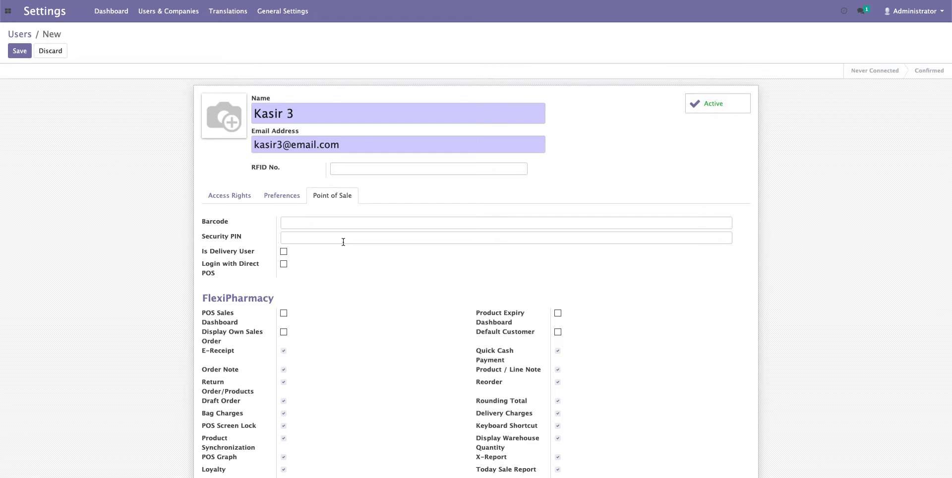
type("1")
left_click(284, 264)
scroll(346, 306, "down", 1)
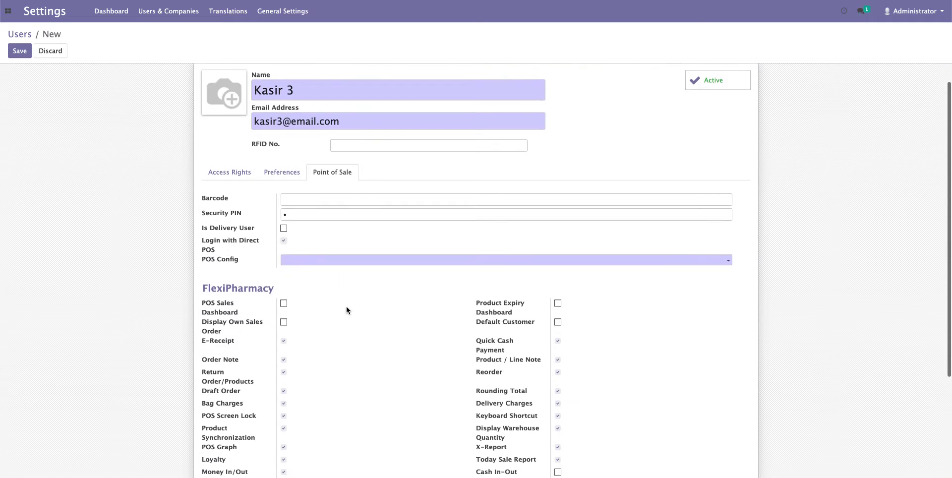
left_click(352, 261)
- Create a new POS configuration named 'Kasir 3'
left_click(339, 276)
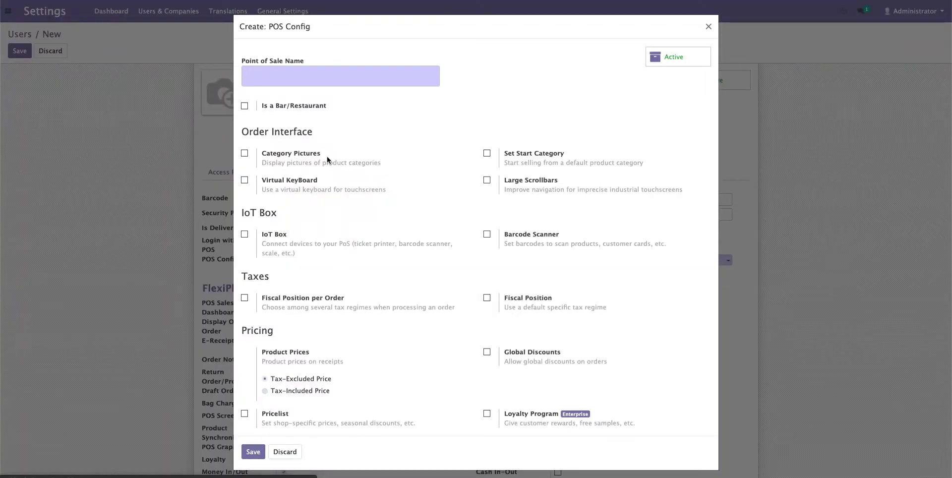
left_click(327, 75)
type("Pos ")
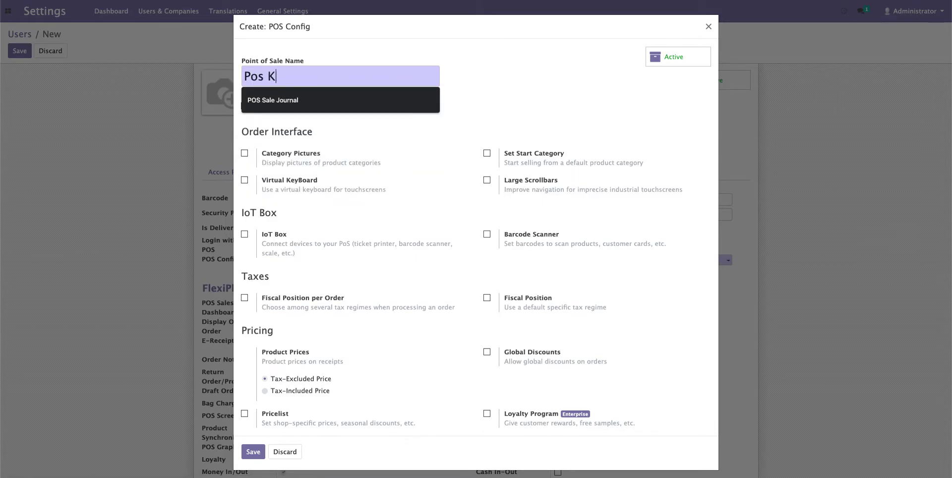
type("Kai")
key("ctrl+a")
key("BackSpace")
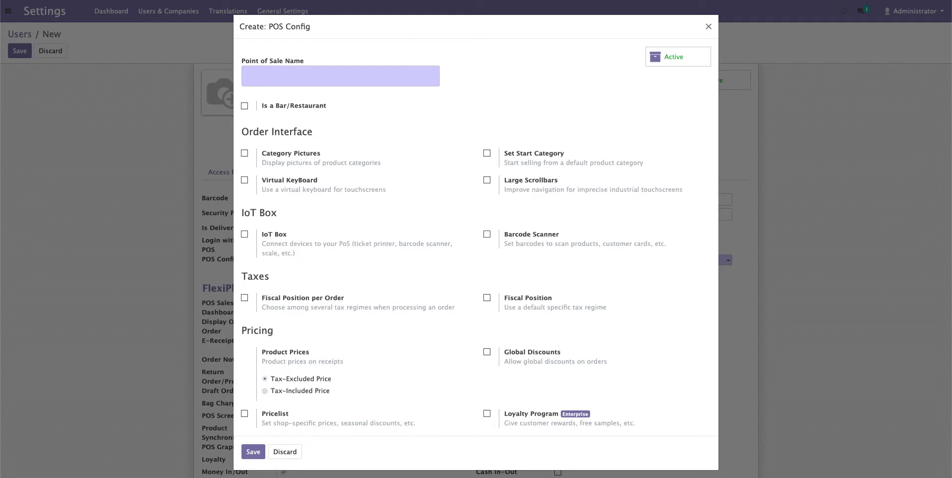
type("Kai")
key("BackSpace")
key("BackSpace")
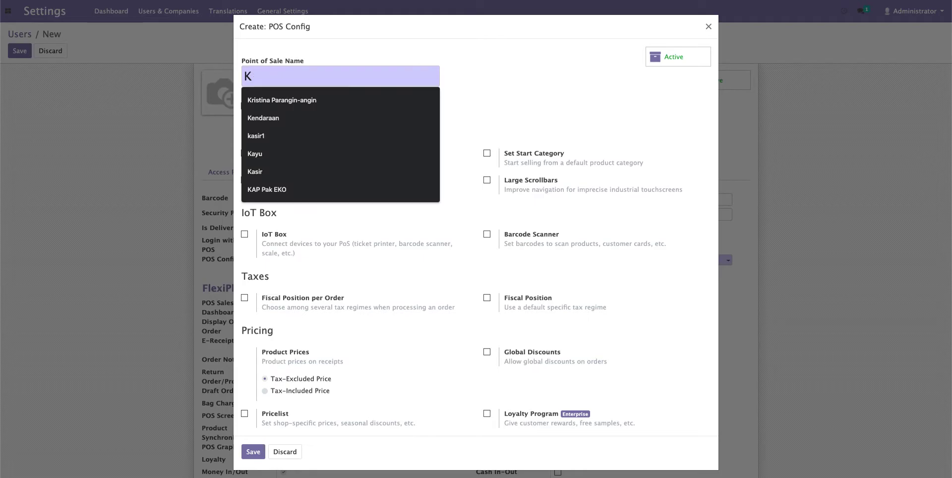
type("asir 3")
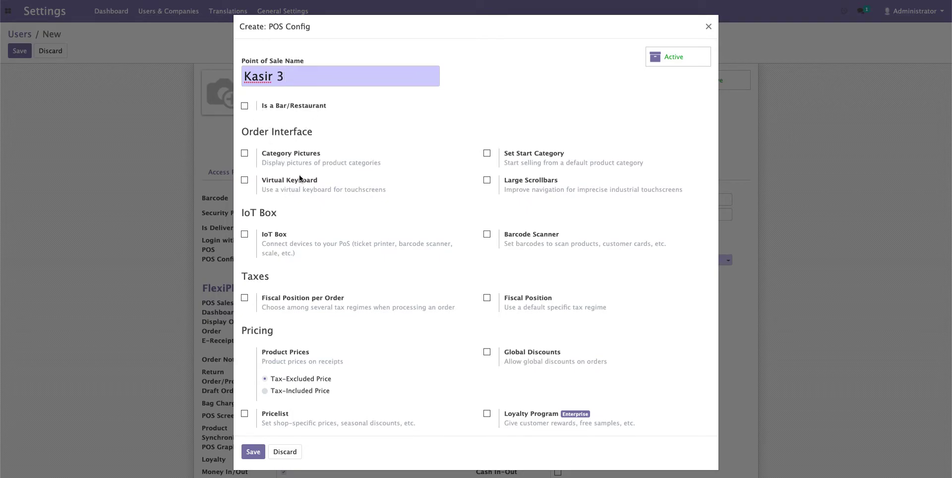
- Enable barcode scanner support and Global Discounts at 10.00%
scroll(301, 188, "down", 1)
scroll(300, 187, "down", 2)
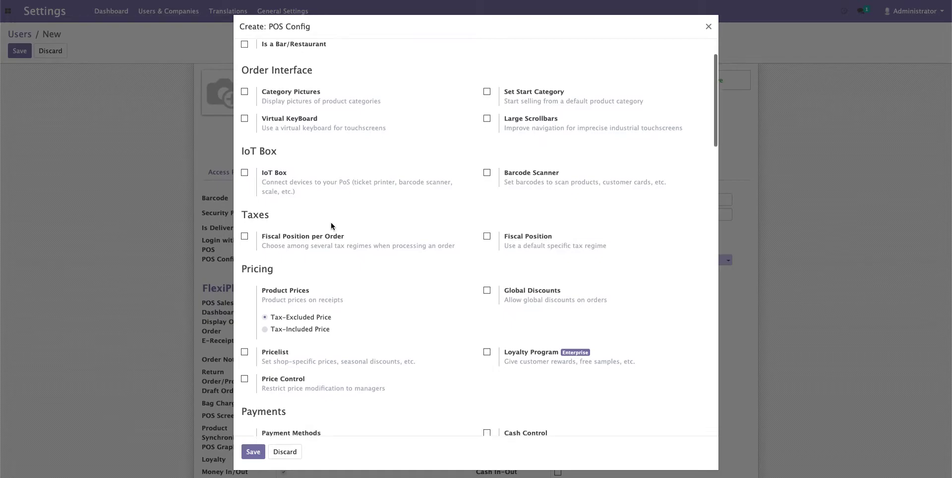
left_click(486, 167)
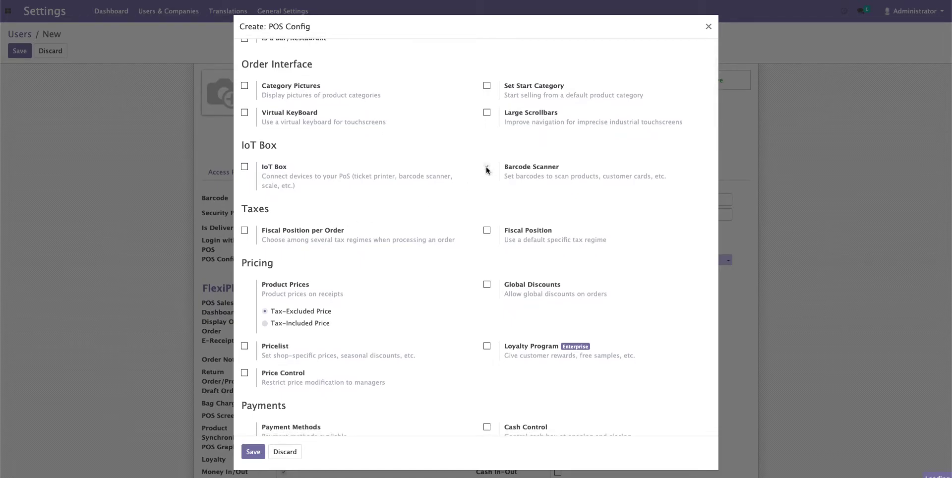
scroll(399, 224, "down", 2)
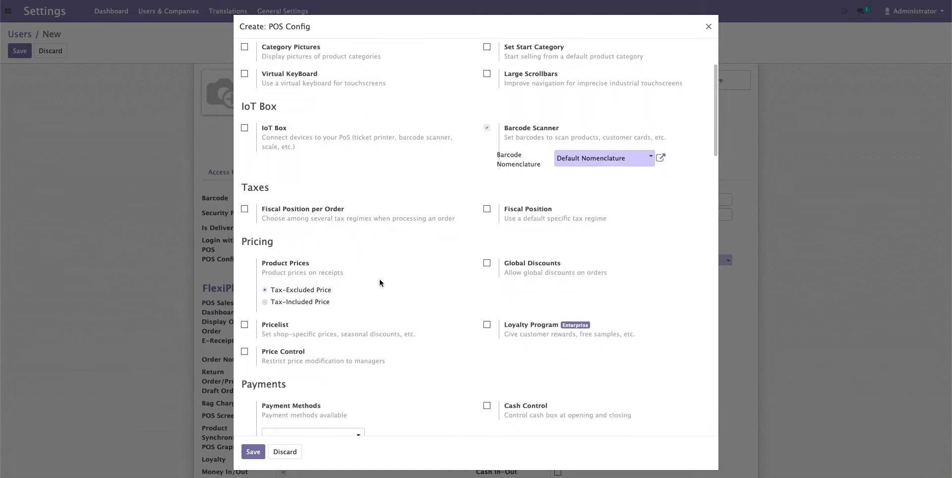
scroll(405, 284, "down", 1)
scroll(412, 301, "down", 2)
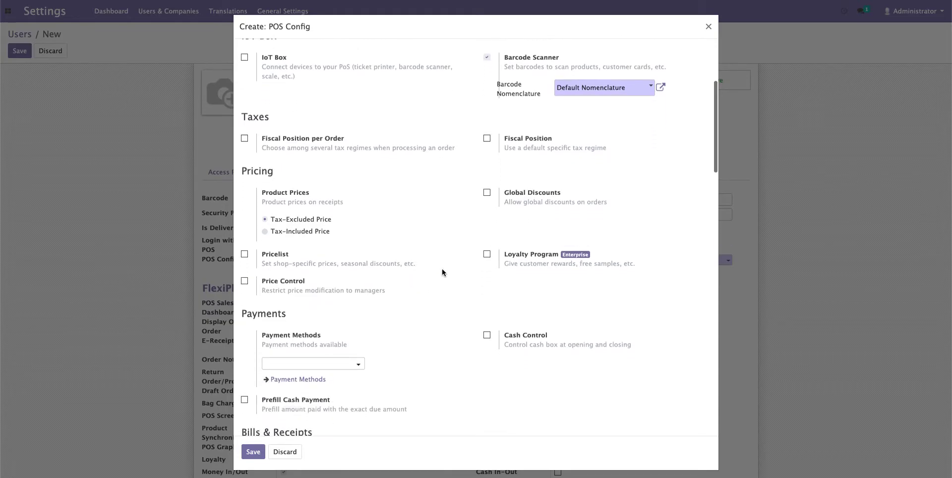
left_click(486, 193)
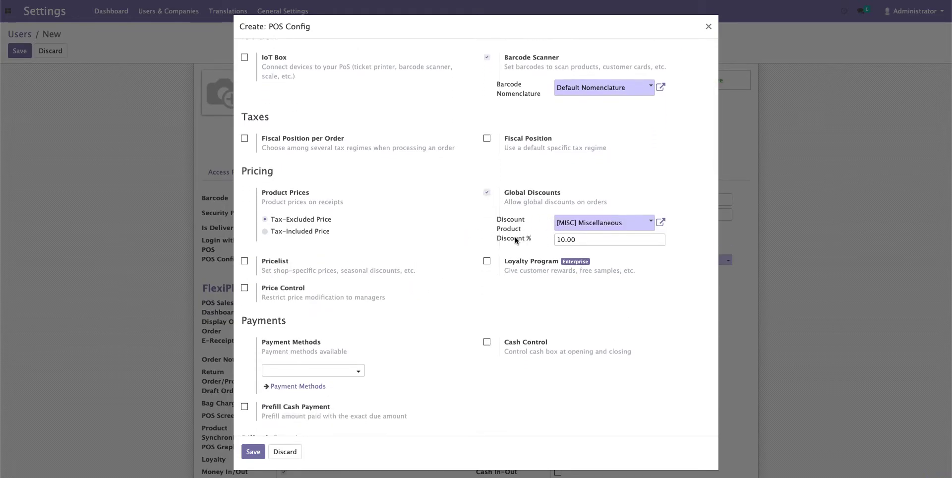
mouse_move(507, 243)
- Enable pricelists and add Resep (IDR) and BPJS (IDR) to Harga Umum (IDR)
scroll(391, 266, "down", 1)
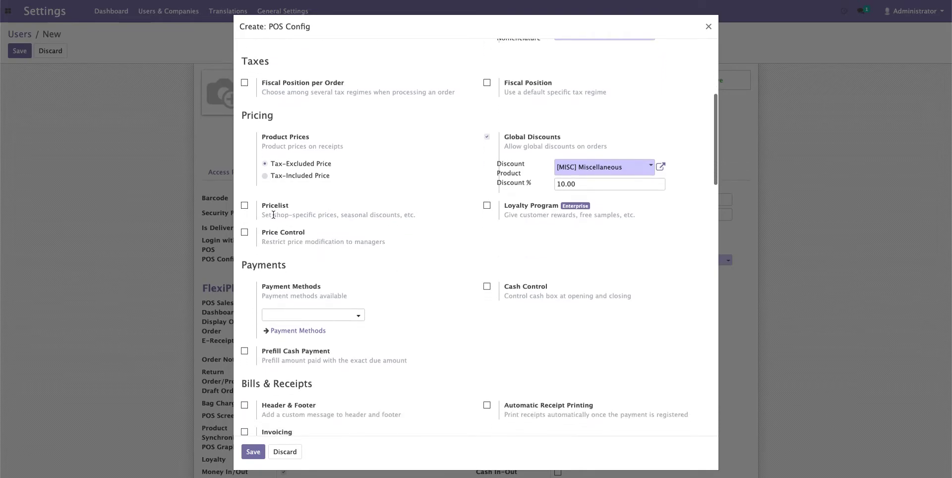
left_click(245, 205)
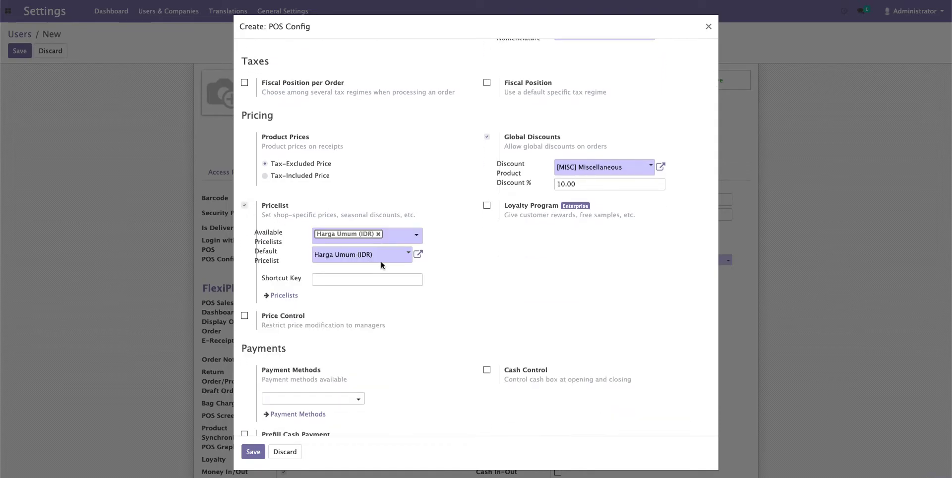
left_click(399, 237)
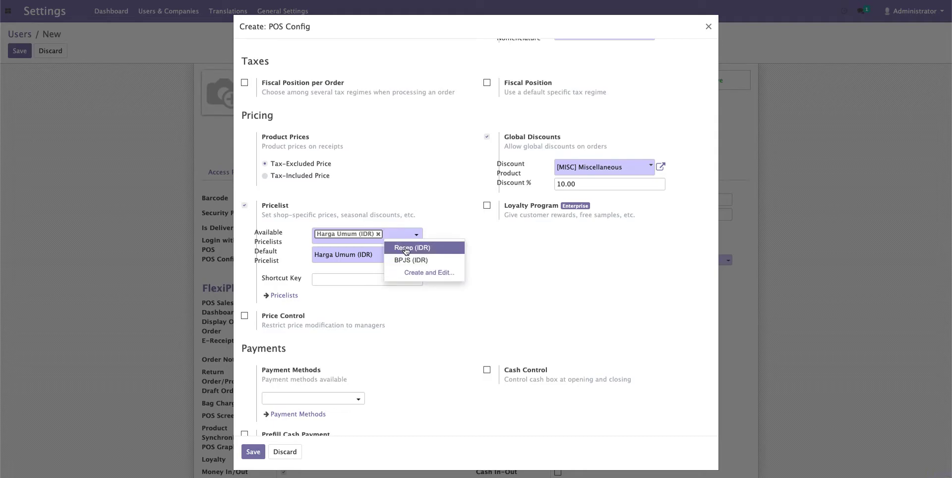
left_click(405, 250)
left_click(400, 244)
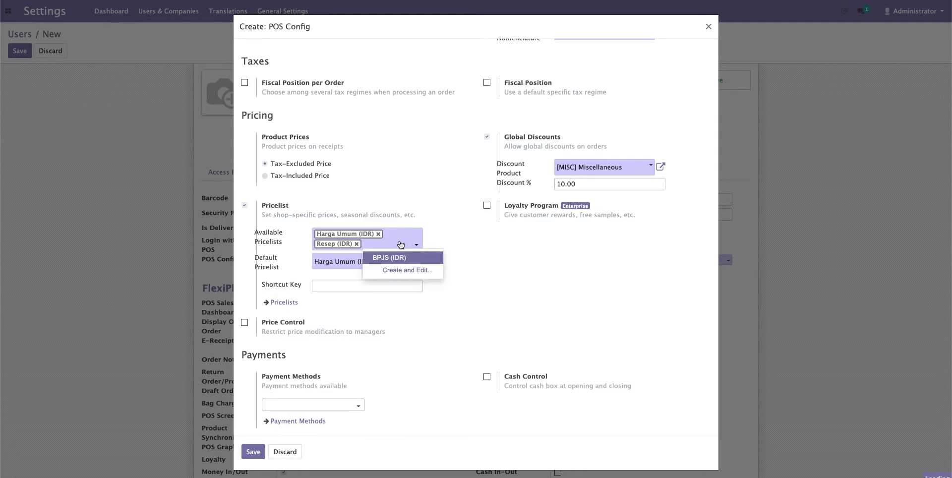
left_click(401, 259)
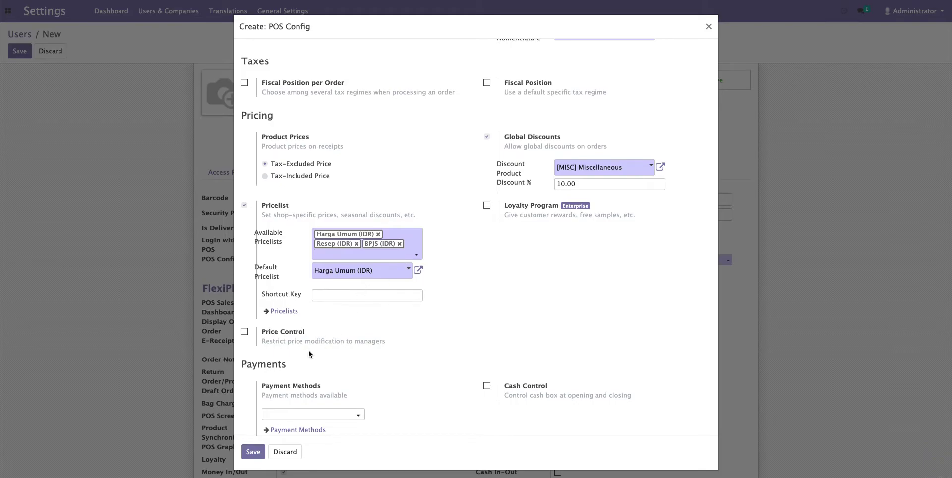
- Turn on Price Control and Cash Control
scroll(308, 347, "down", 2)
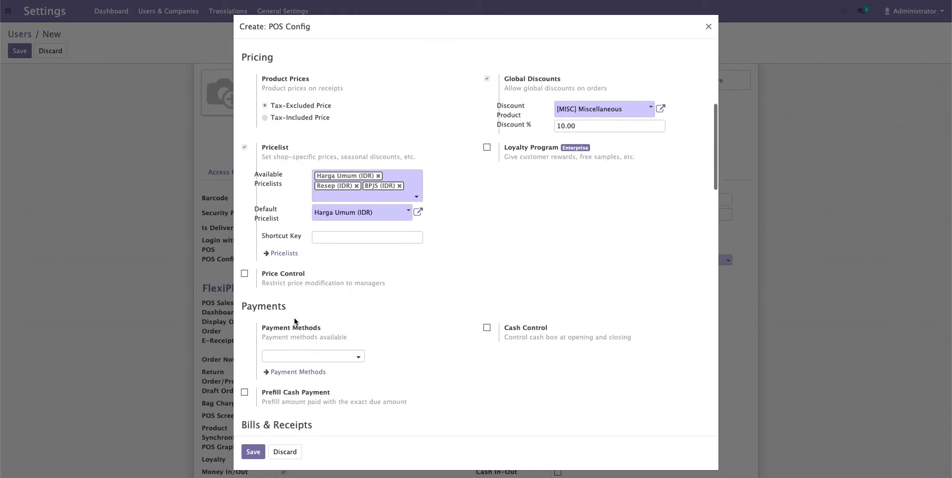
left_click(244, 270)
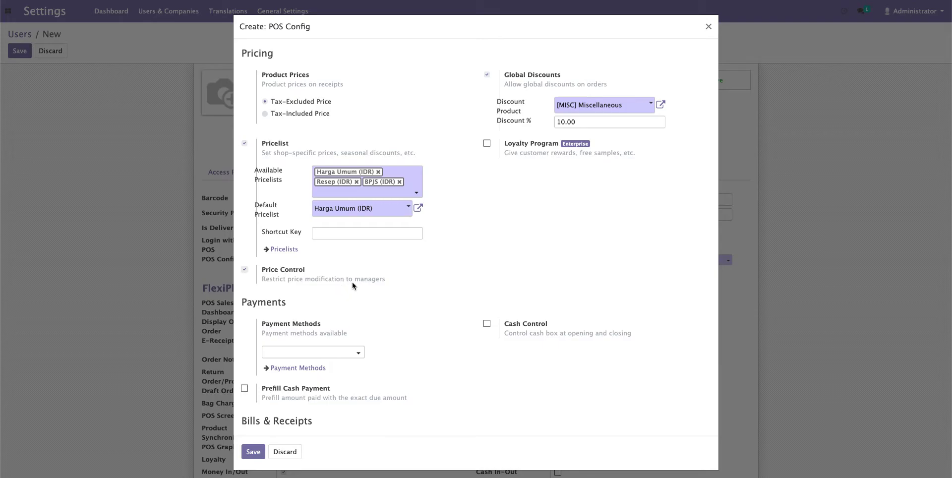
scroll(374, 352, "down", 2)
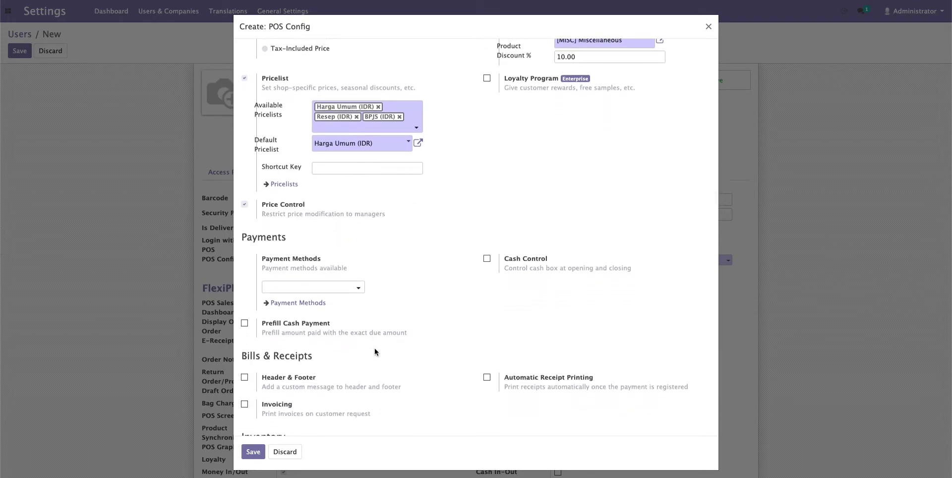
scroll(374, 353, "down", 1)
scroll(374, 347, "down", 1)
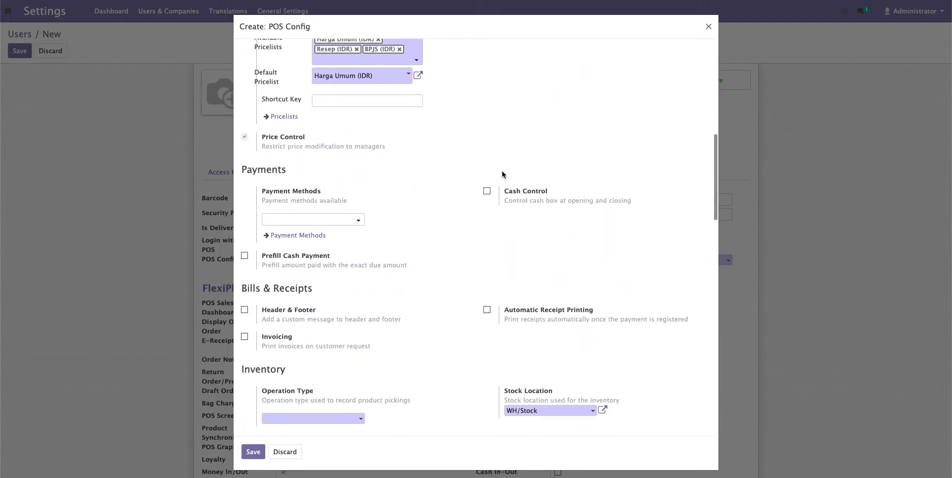
left_click(487, 191)
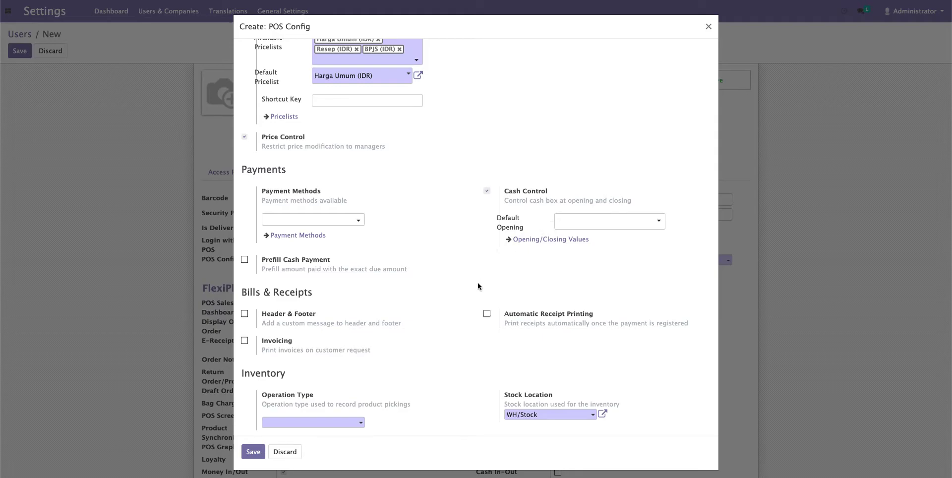
- Set Operation Type to PoS Orders and enable the Expiry Dashboard
scroll(475, 294, "down", 5)
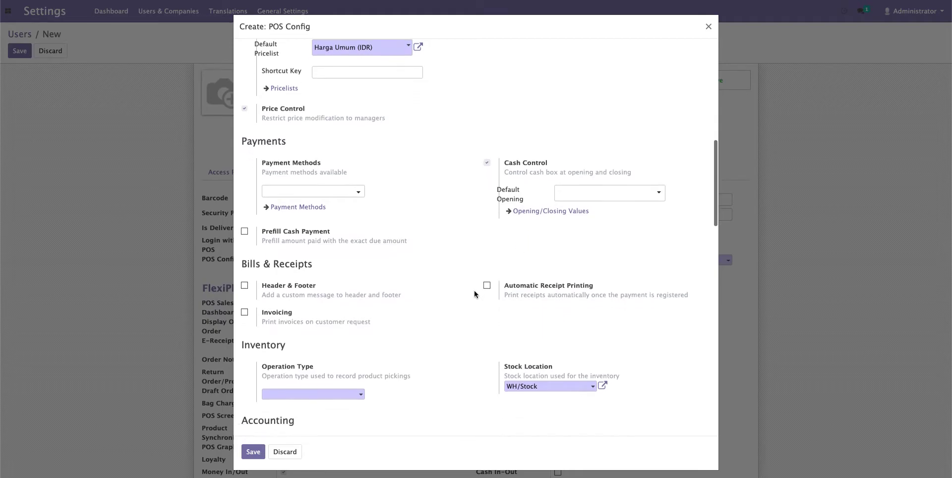
scroll(475, 290, "down", 2)
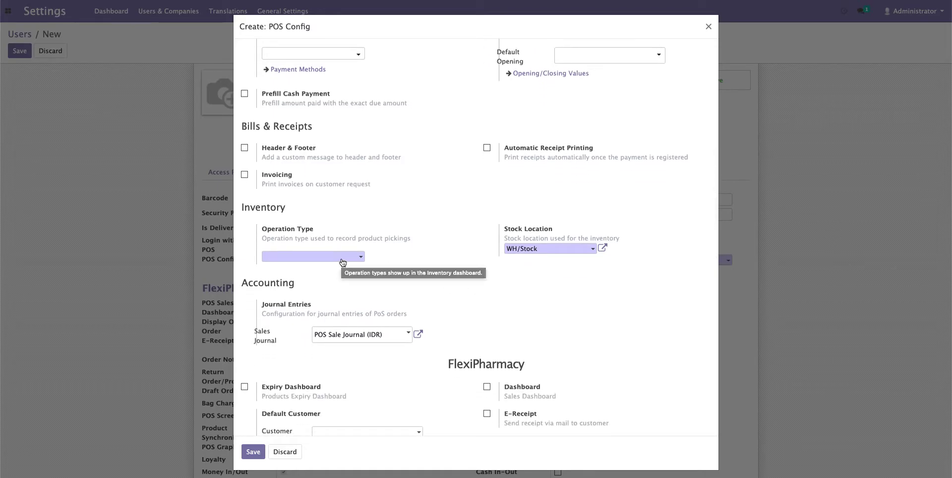
left_click(343, 256)
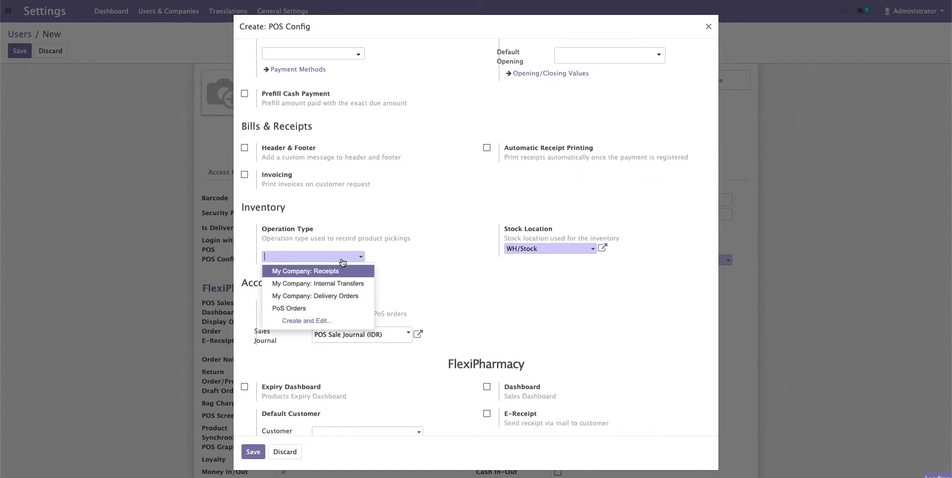
left_click(320, 309)
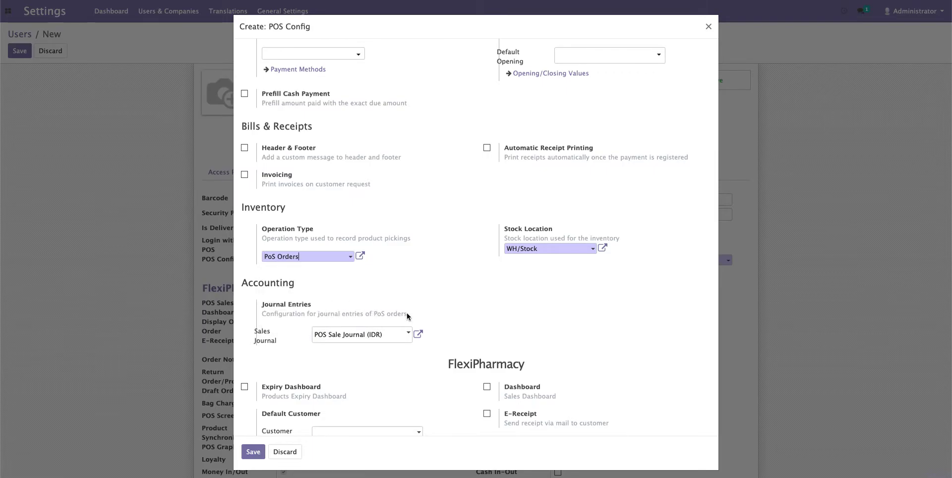
scroll(407, 312, "down", 2)
scroll(407, 314, "down", 1)
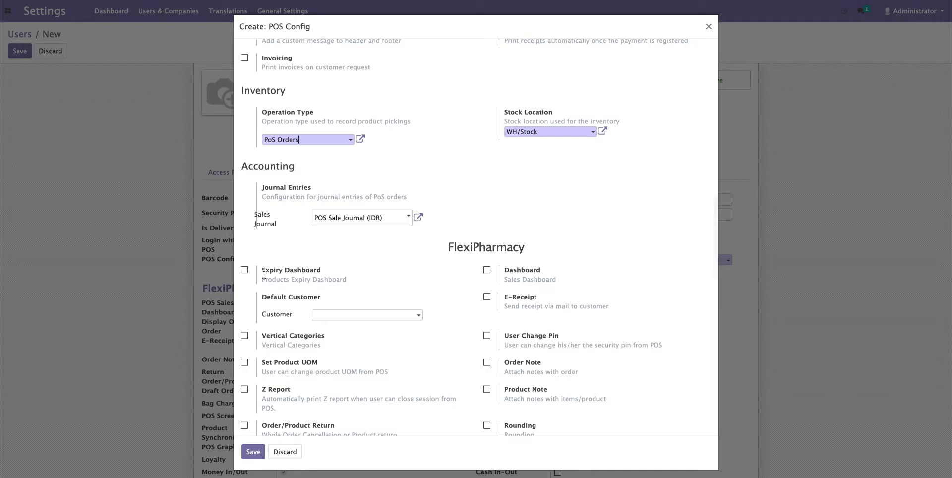
left_click(245, 270)
- Tick Dashboard, Vertical Categories with Auto Close, Set Product UOM and Z Report under FlexiPharmacy
left_click(488, 270)
scroll(488, 320, "down", 2)
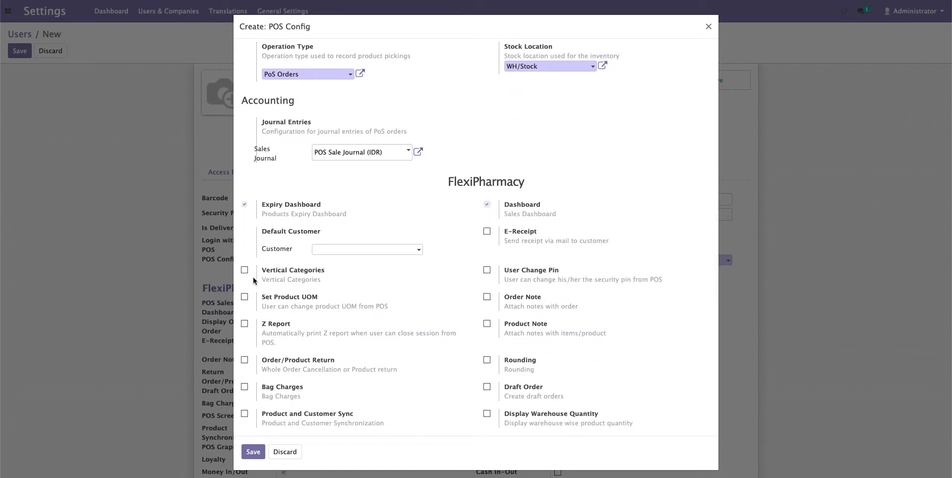
left_click(245, 271)
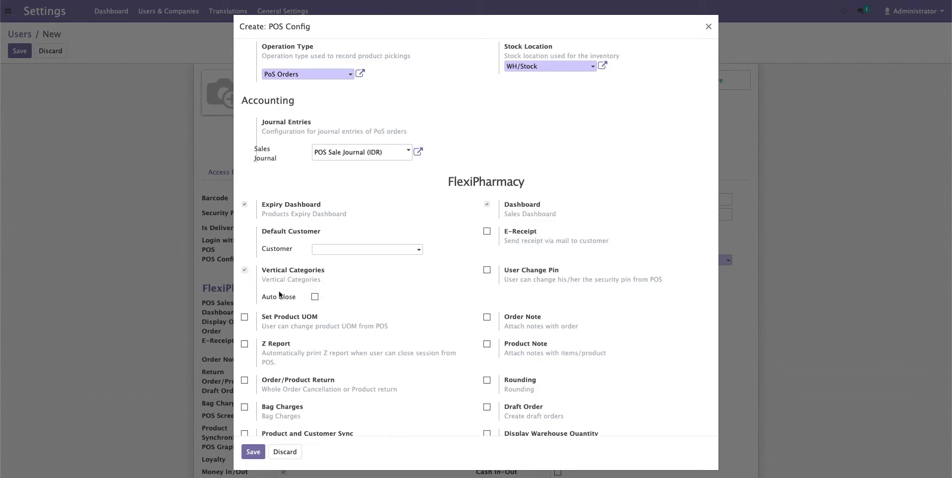
scroll(291, 304, "down", 1)
left_click(315, 261)
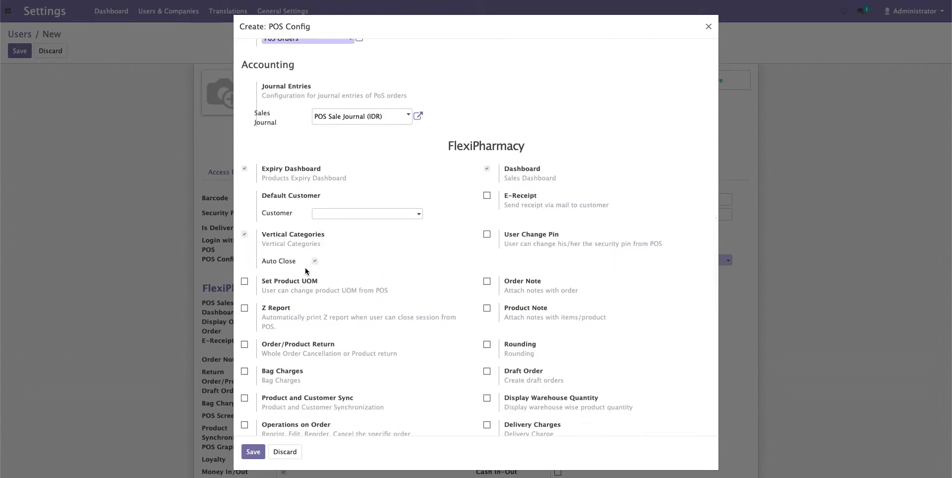
left_click(244, 282)
scroll(314, 299, "down", 1)
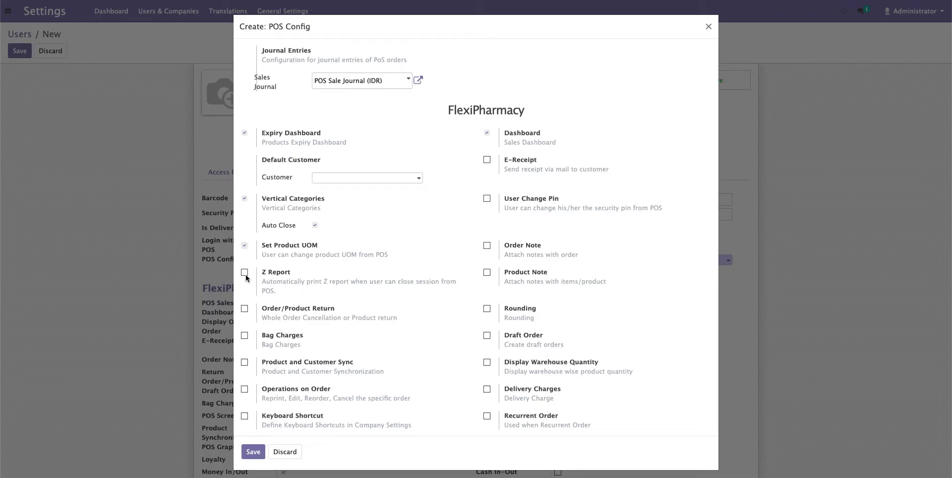
left_click(245, 273)
scroll(383, 338, "down", 2)
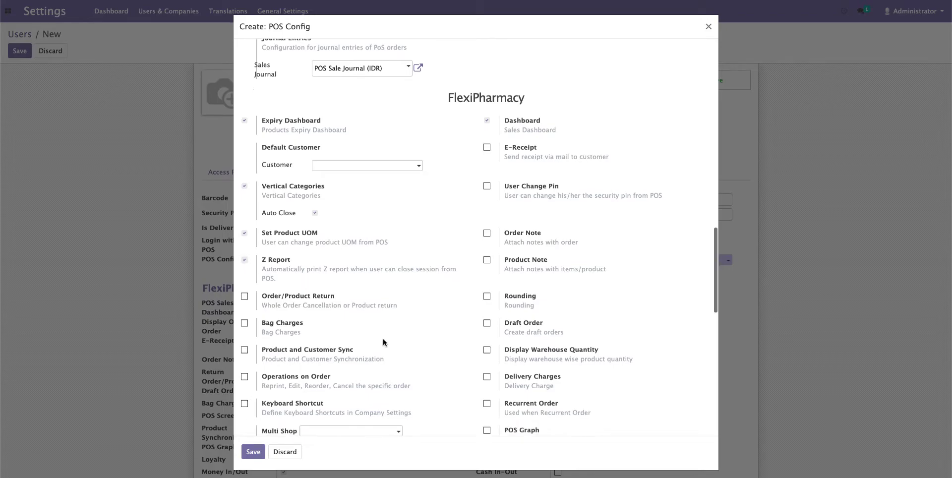
scroll(491, 206, "up", 2)
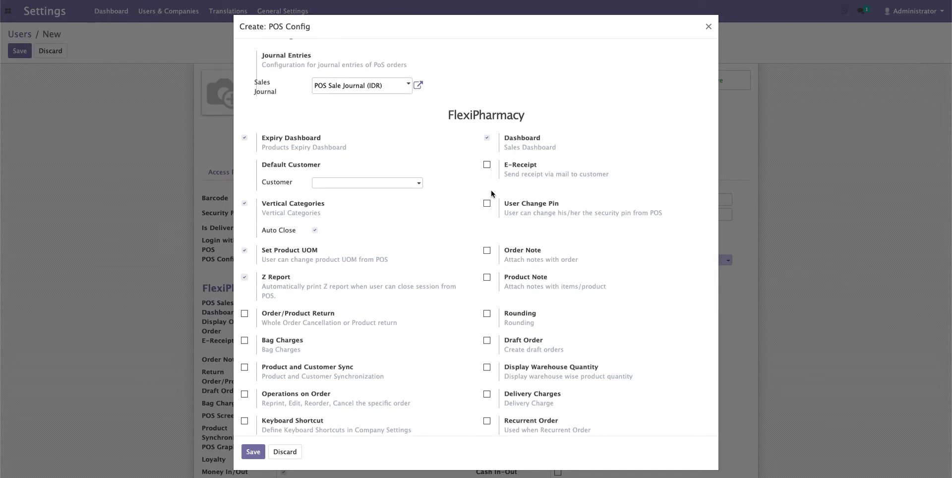
- Enable E-Receipt with Umum as default customer, plus User Change Pin, Order Note and Product Note
left_click(486, 166)
left_click(372, 184)
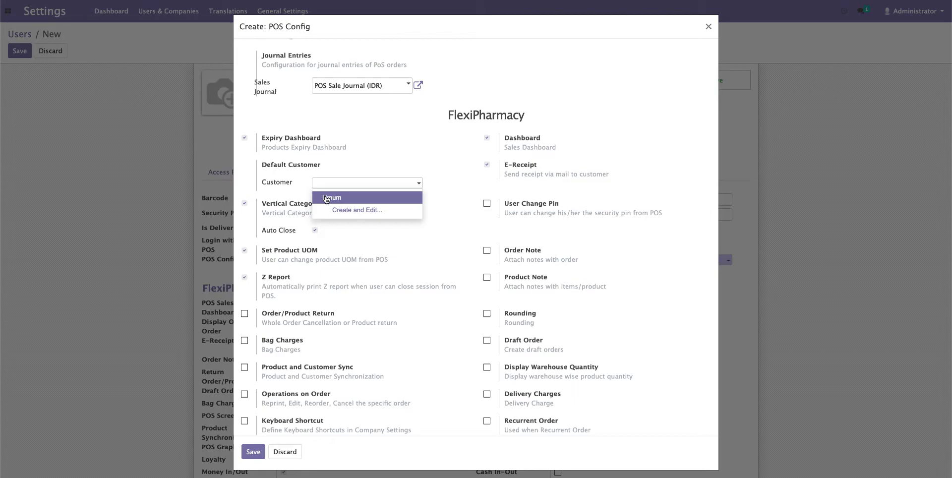
left_click(326, 198)
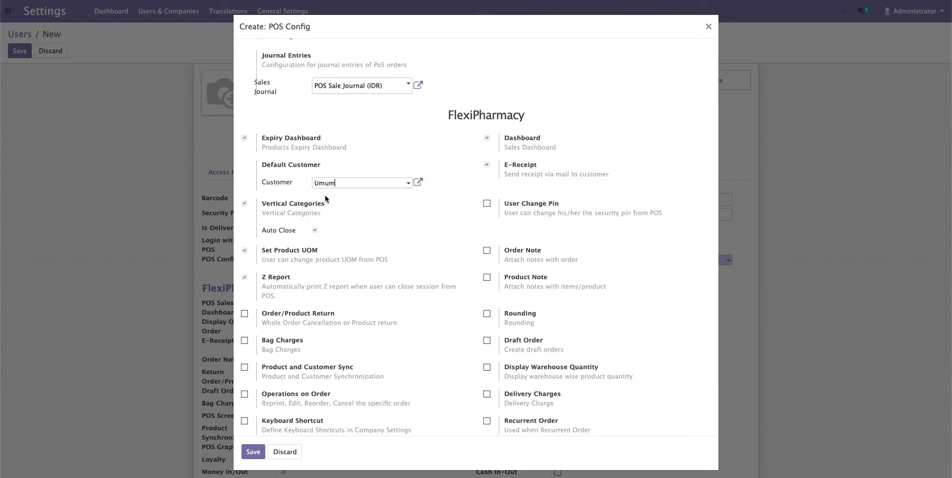
left_click(487, 204)
scroll(486, 235, "down", 1)
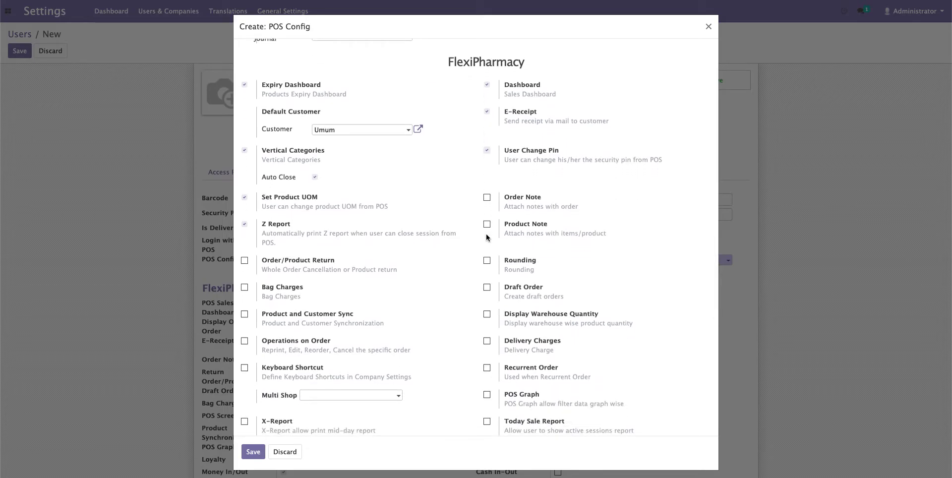
scroll(486, 237, "down", 1)
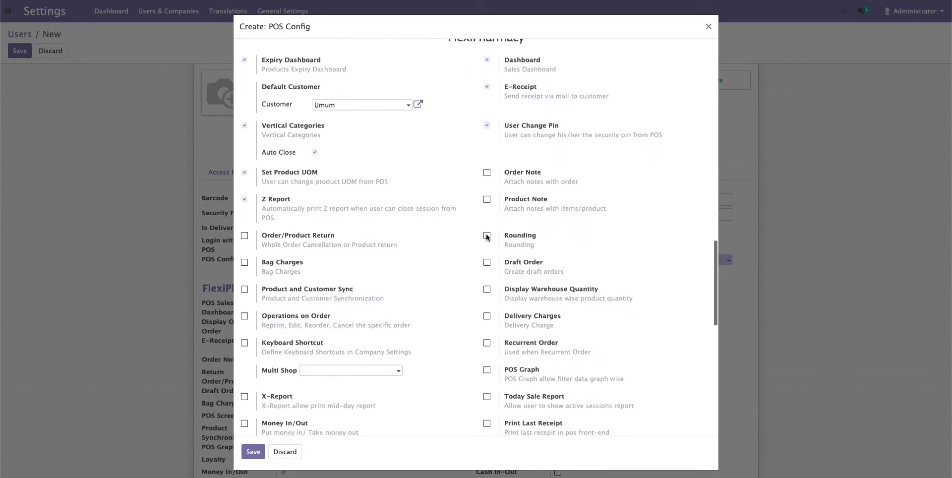
left_click(487, 173)
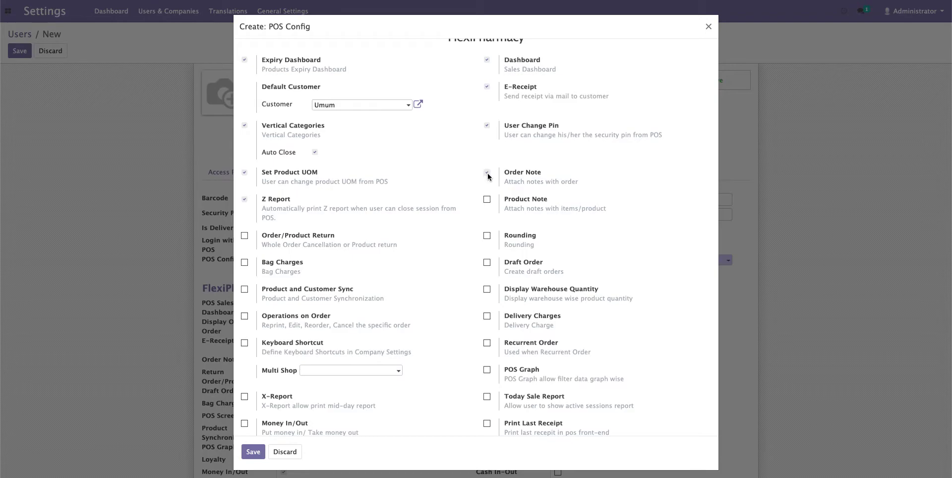
left_click(487, 200)
- Enable Bag Charges and Product and Customer Sync
scroll(491, 240, "down", 1)
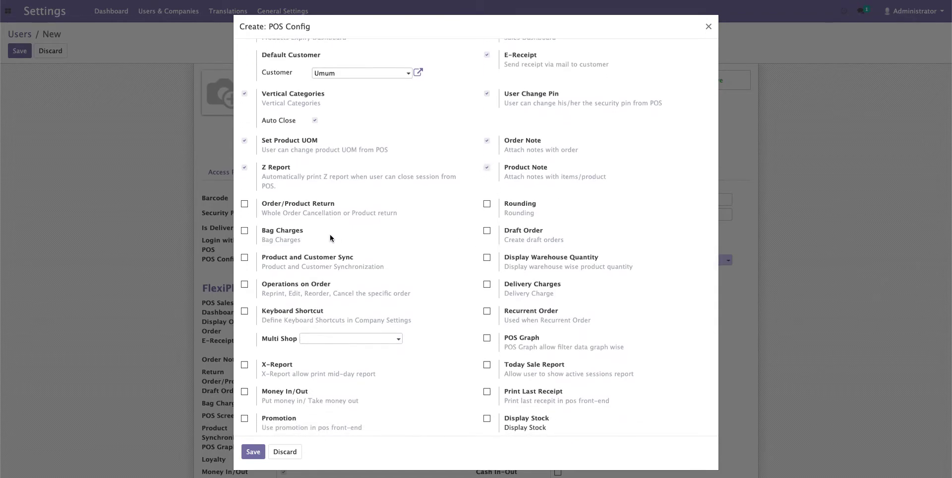
scroll(331, 238, "down", 1)
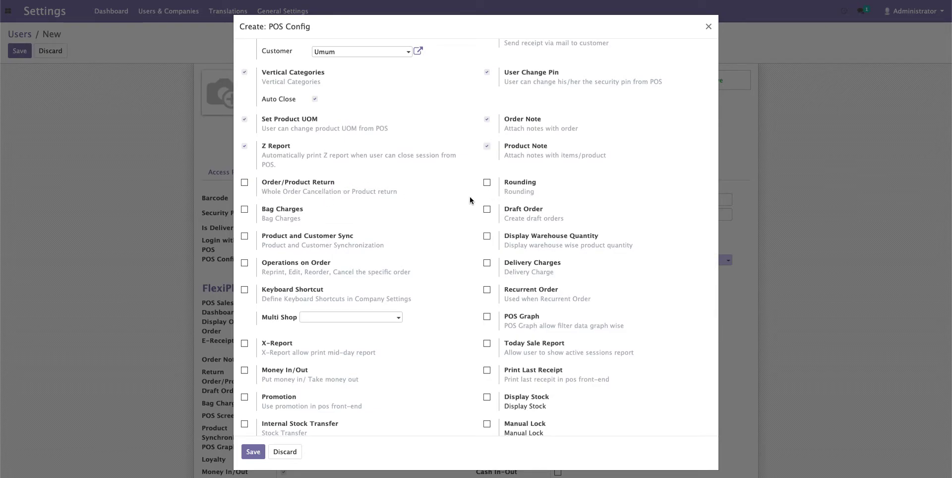
scroll(371, 269, "up", 2)
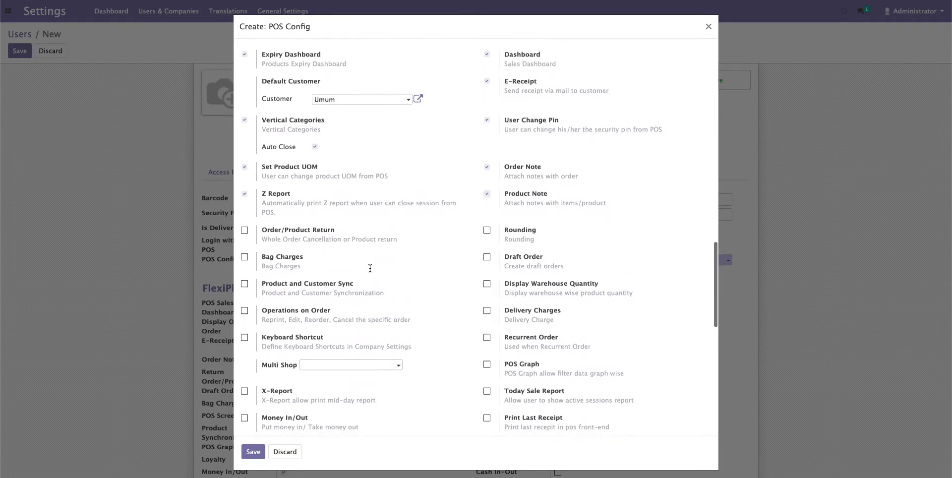
left_click(245, 257)
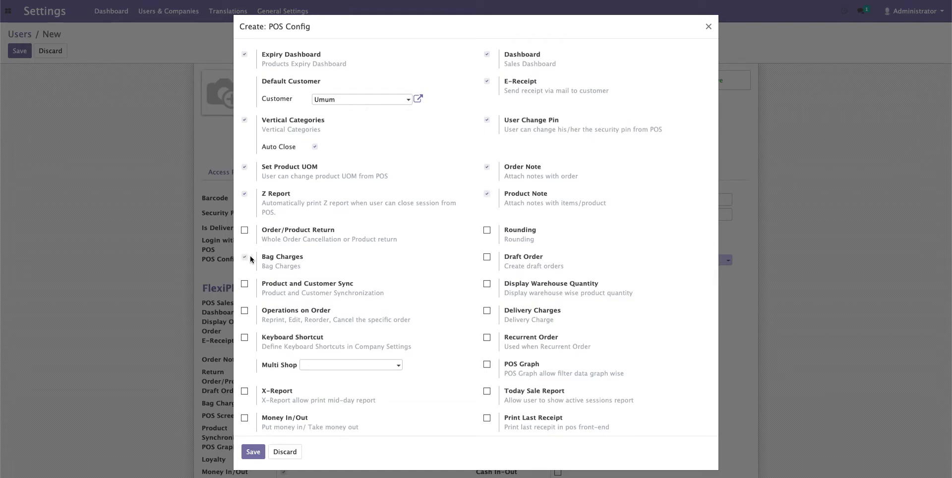
scroll(361, 298, "down", 2)
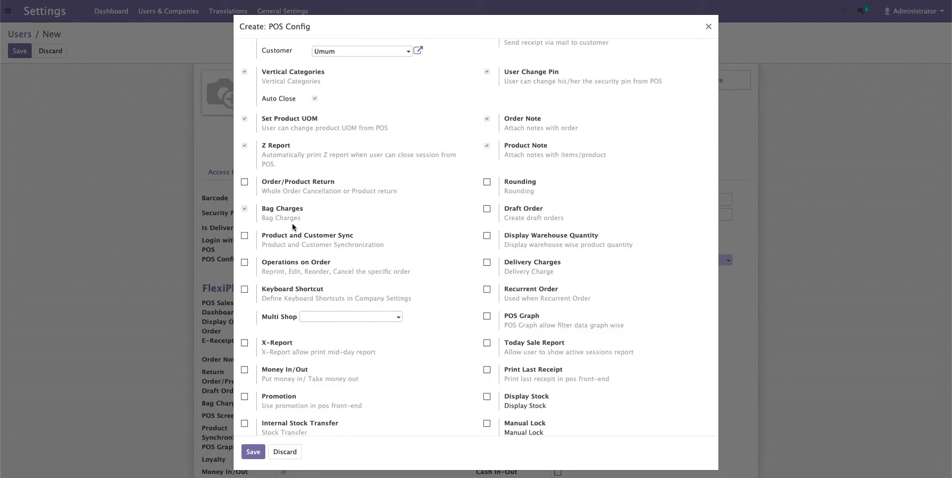
scroll(292, 227, "down", 1)
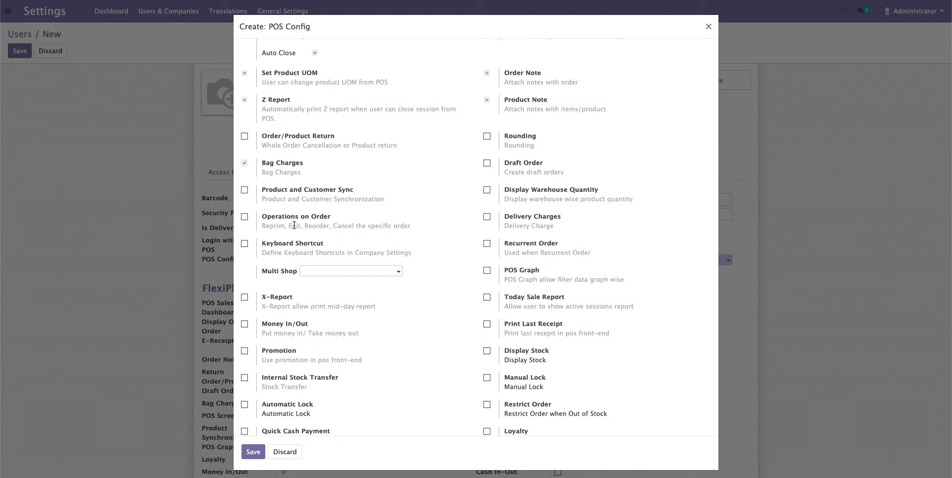
scroll(292, 224, "down", 1)
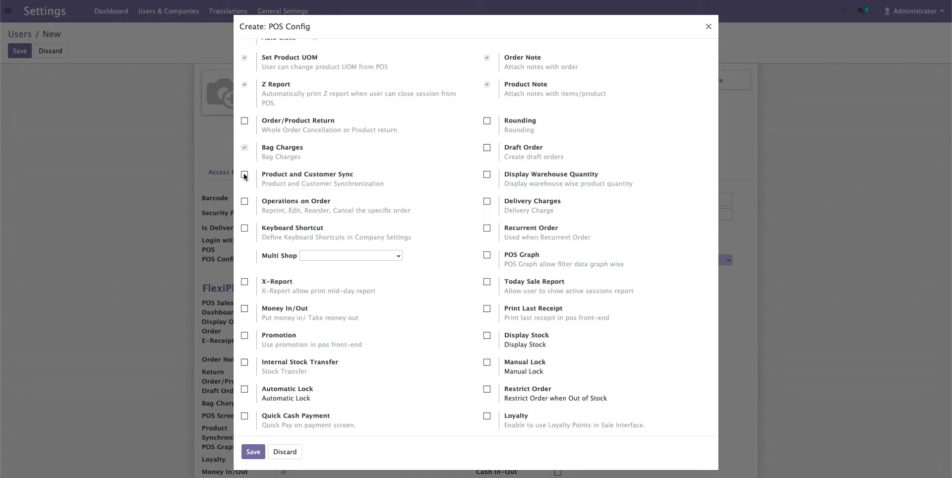
left_click(244, 175)
- Enable Display Warehouse Quantity and POS Graph with the Current Session Report
left_click(487, 176)
scroll(293, 255, "down", 2)
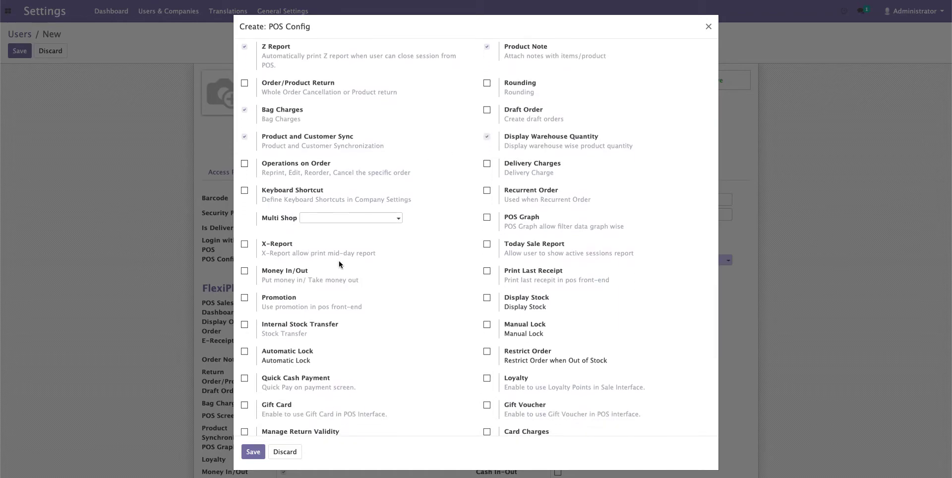
left_click(487, 200)
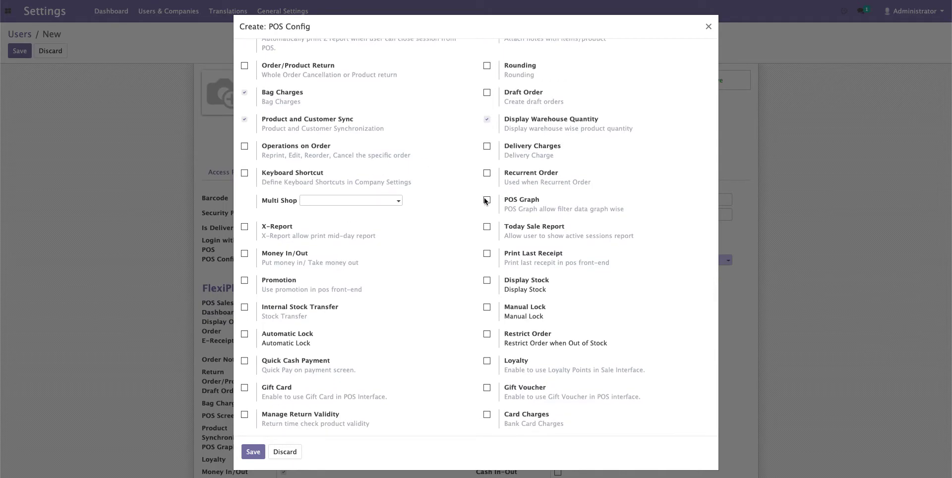
scroll(381, 274, "down", 1)
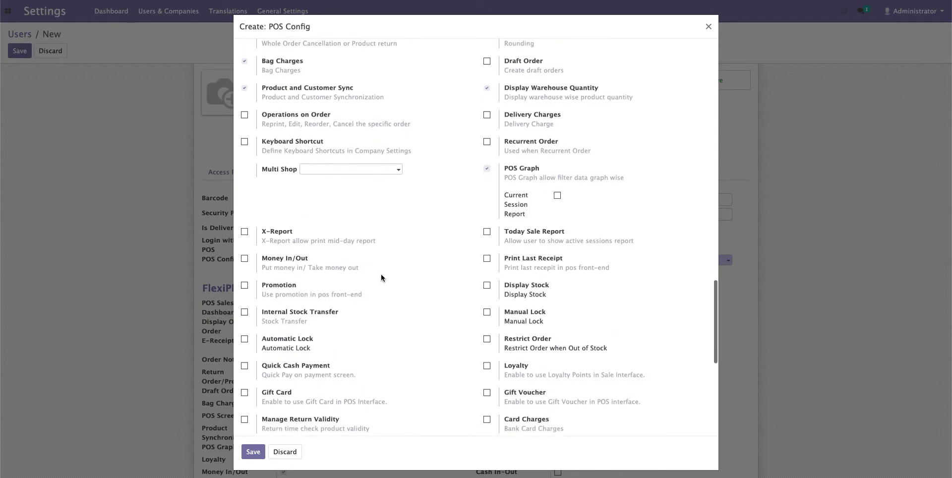
left_click(557, 194)
scroll(444, 234, "down", 2)
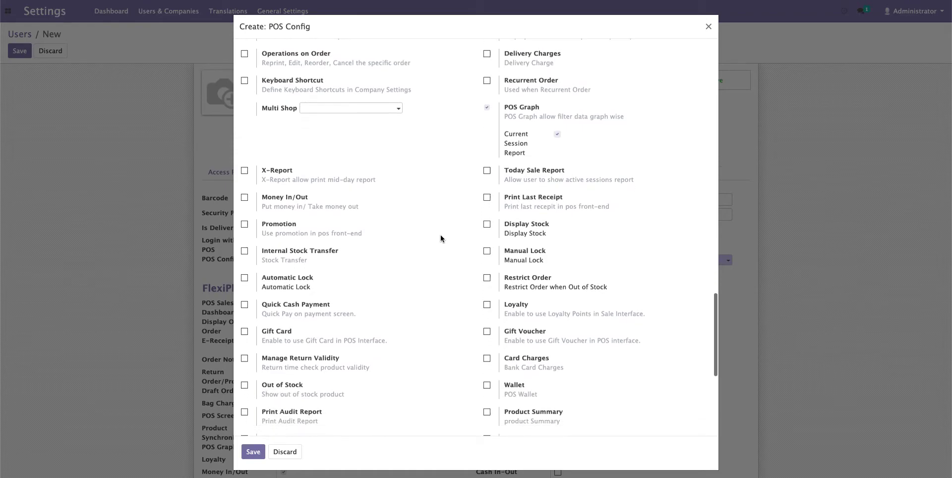
- Enable Money In/Out with a receipt printed for each money in/out
left_click(244, 198)
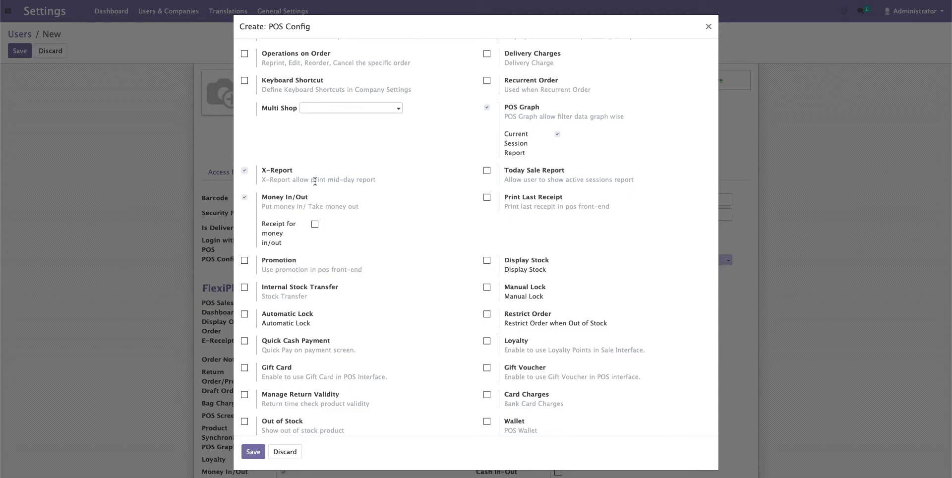
scroll(314, 181, "up", 5)
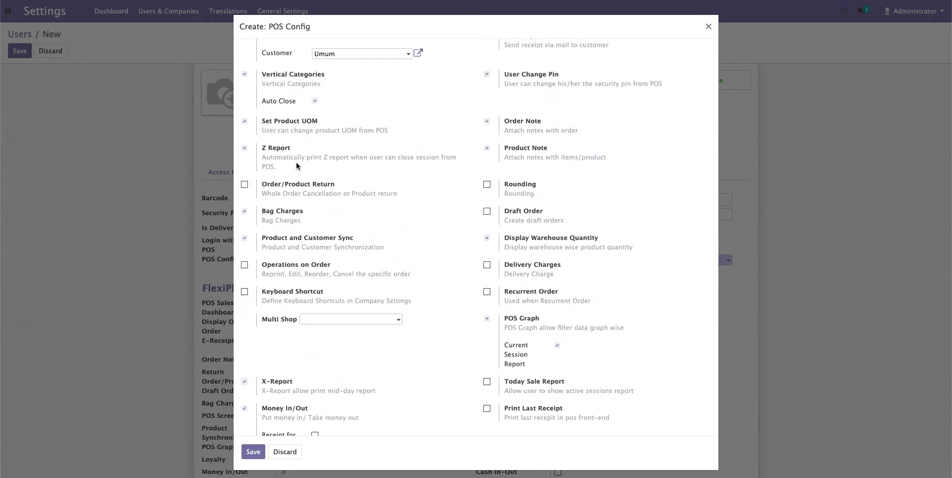
scroll(299, 181, "down", 4)
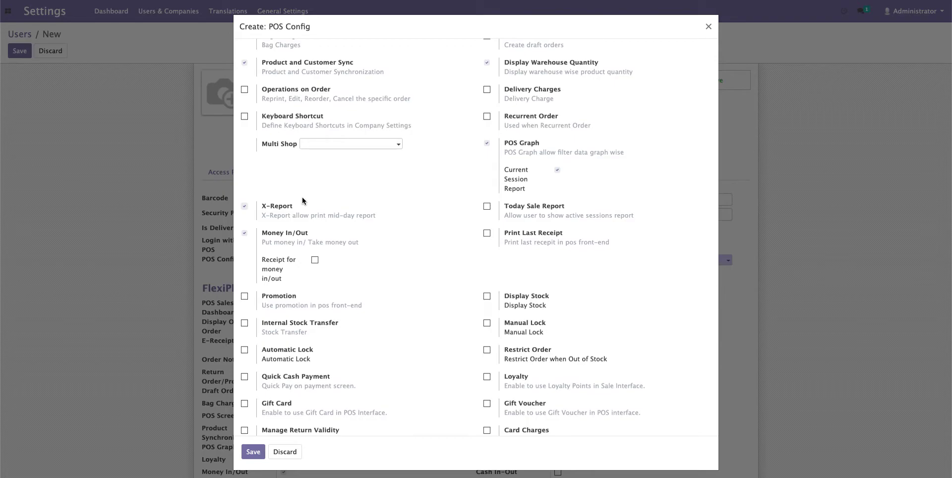
scroll(326, 231, "down", 1)
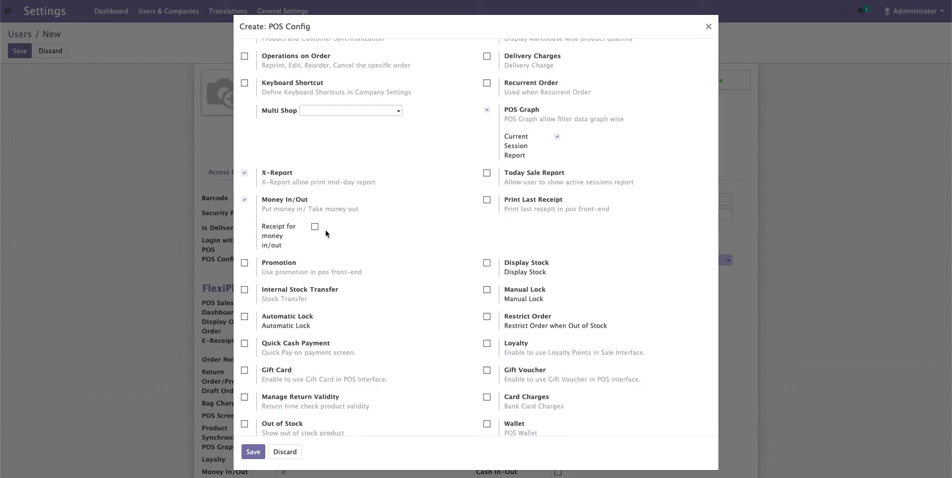
scroll(326, 230, "down", 2)
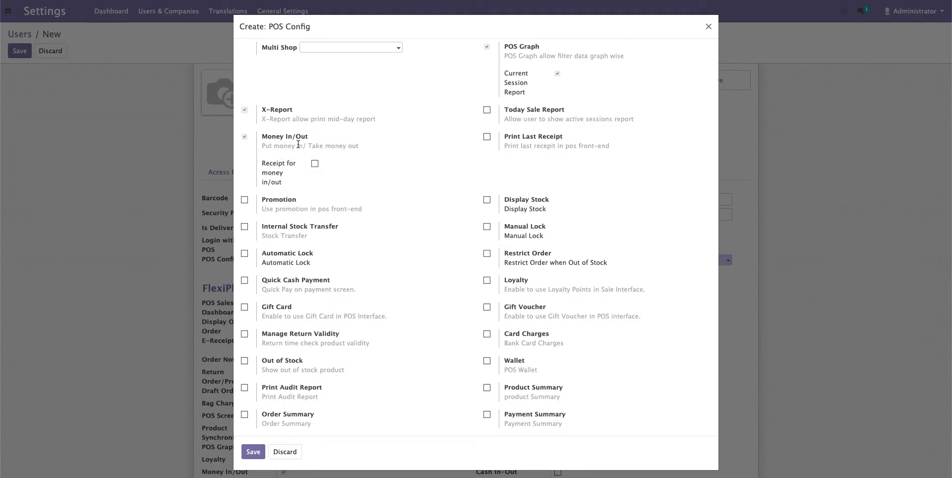
left_click(315, 163)
scroll(342, 221, "down", 1)
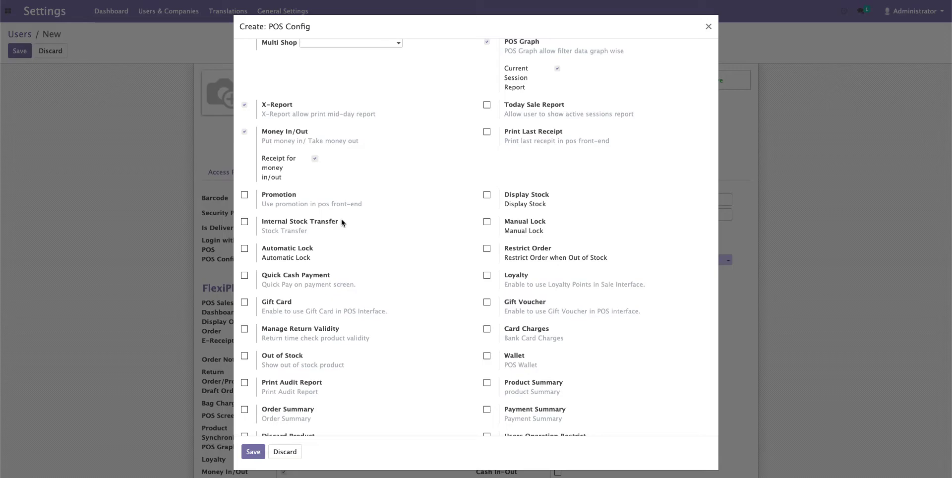
scroll(341, 218, "down", 2)
scroll(341, 219, "up", 3)
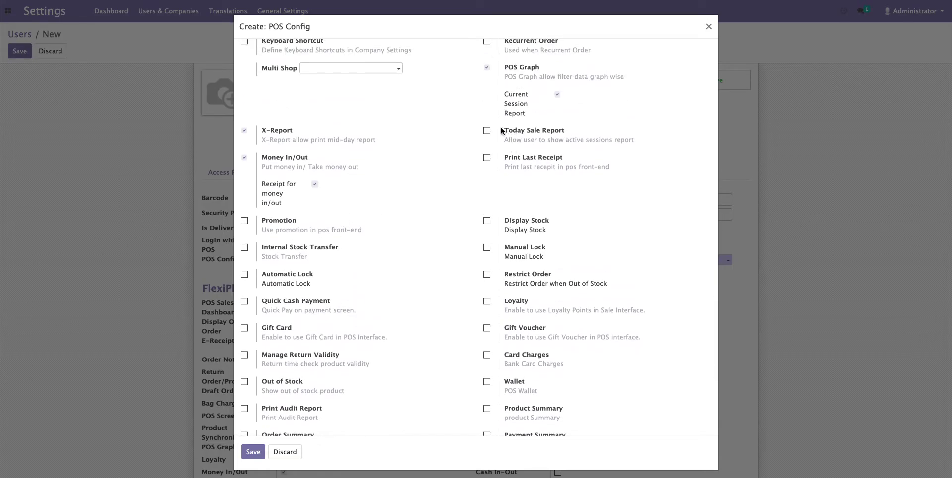
- Enable Today Sale Report, Print Last Receipt, Display Stock and Internal Stock Transfer
left_click(487, 132)
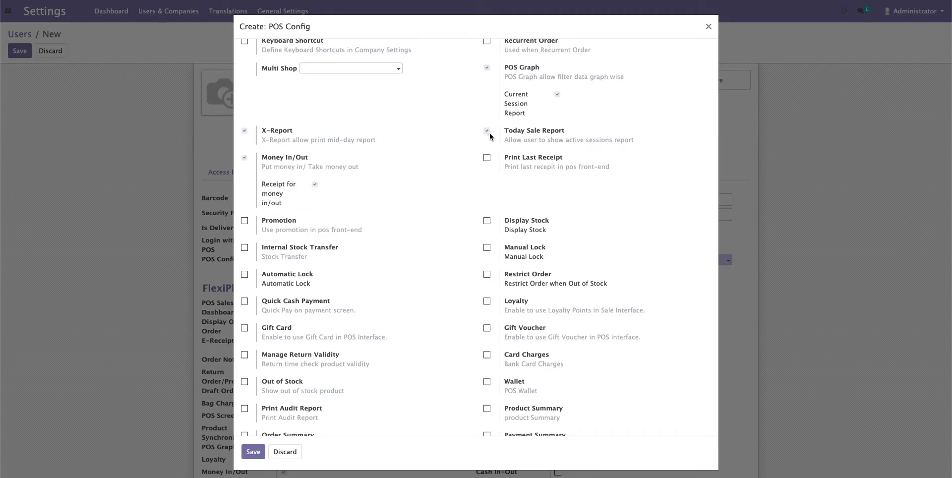
left_click(487, 158)
scroll(409, 244, "down", 1)
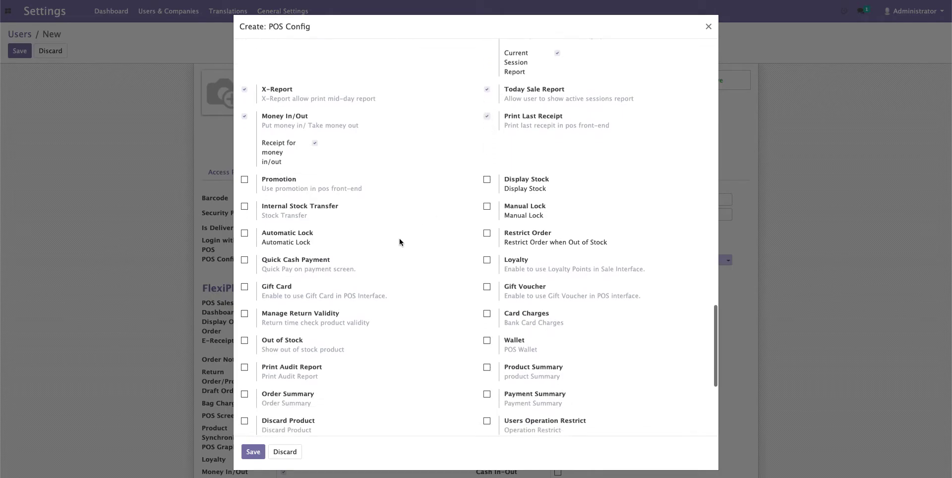
left_click(486, 180)
scroll(468, 225, "down", 1)
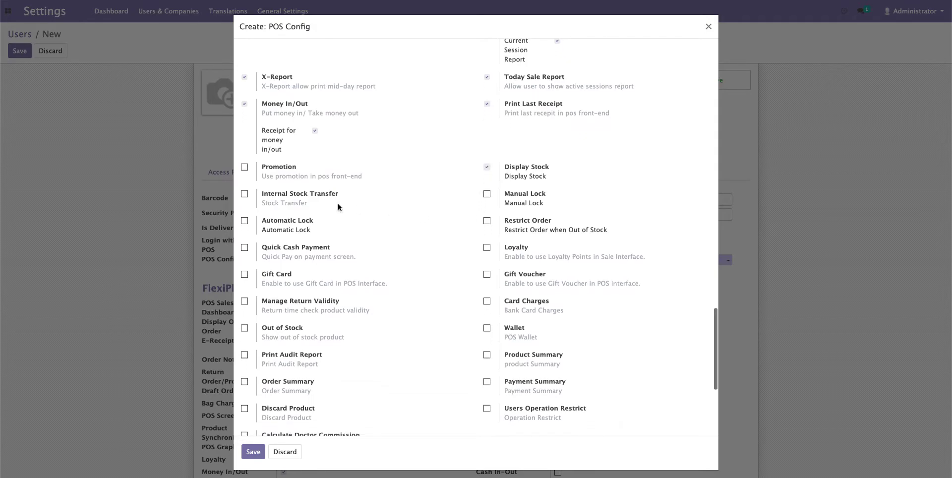
left_click(244, 195)
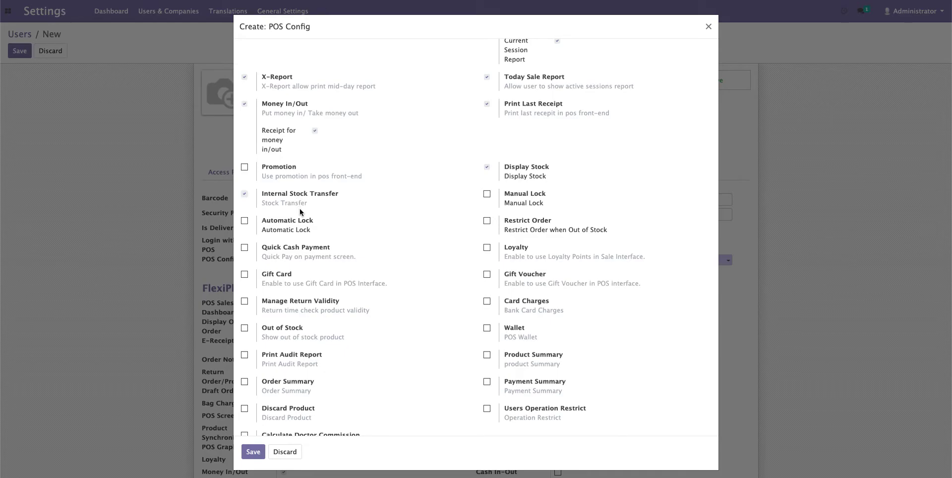
- Turn on Automatic Lock with a 2-minute time interval, and also enable Manual Lock
left_click(245, 221)
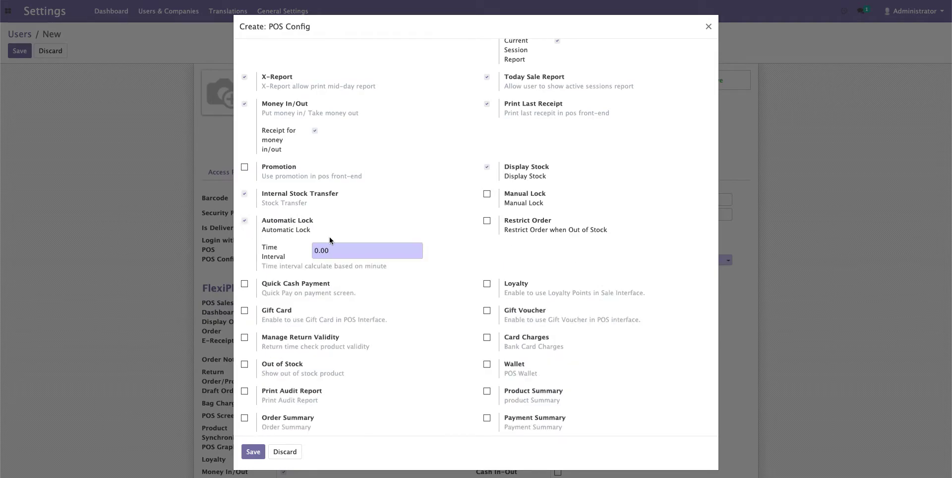
scroll(329, 236, "down", 1)
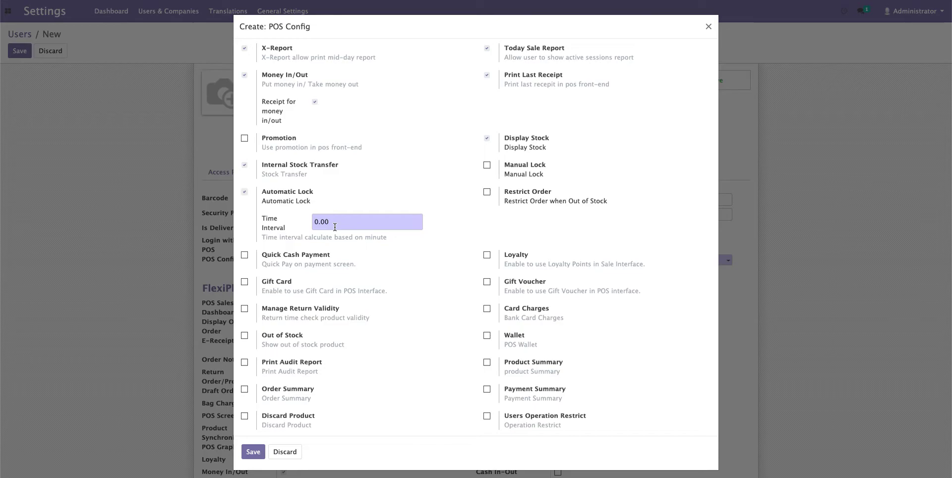
double_click(335, 226)
type("2")
scroll(441, 253, "down", 1)
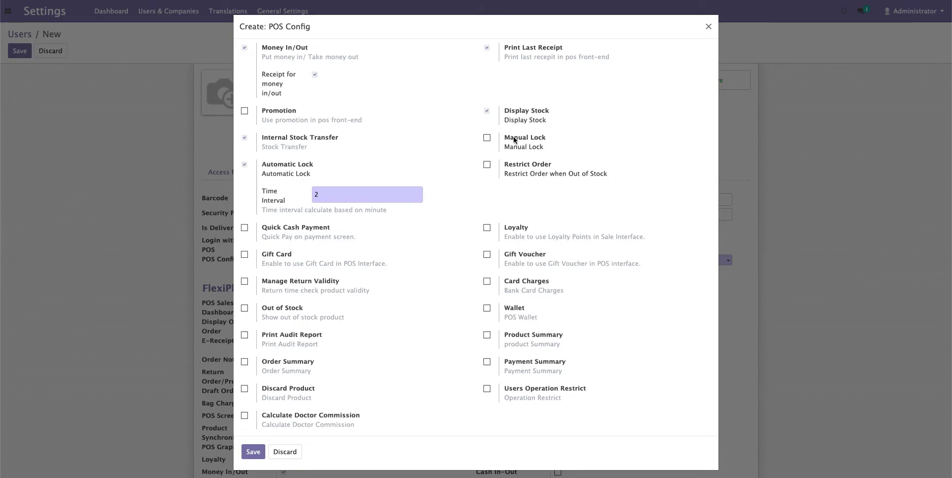
left_click(487, 139)
scroll(491, 230, "down", 1)
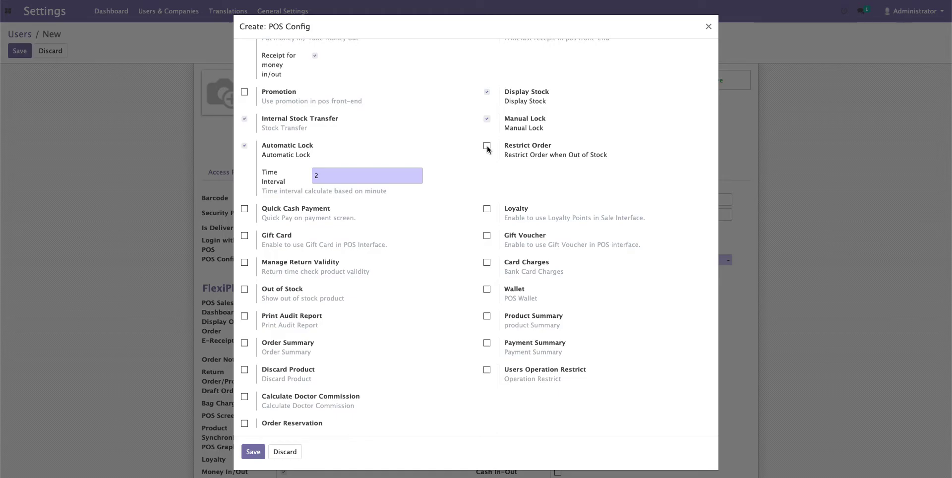
- Turn on Restrict Order with the custom message 'Stock nya habis' and a restrict-at quantity of 0
left_click(487, 146)
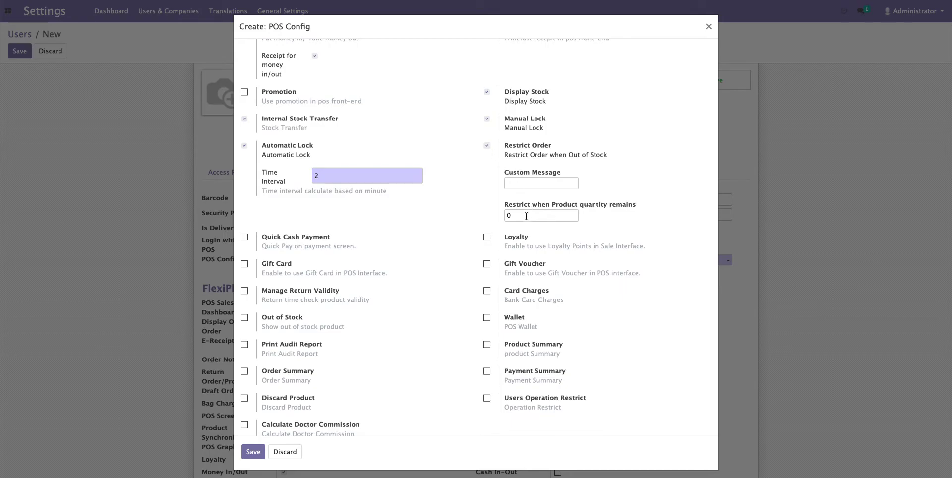
left_click(527, 184)
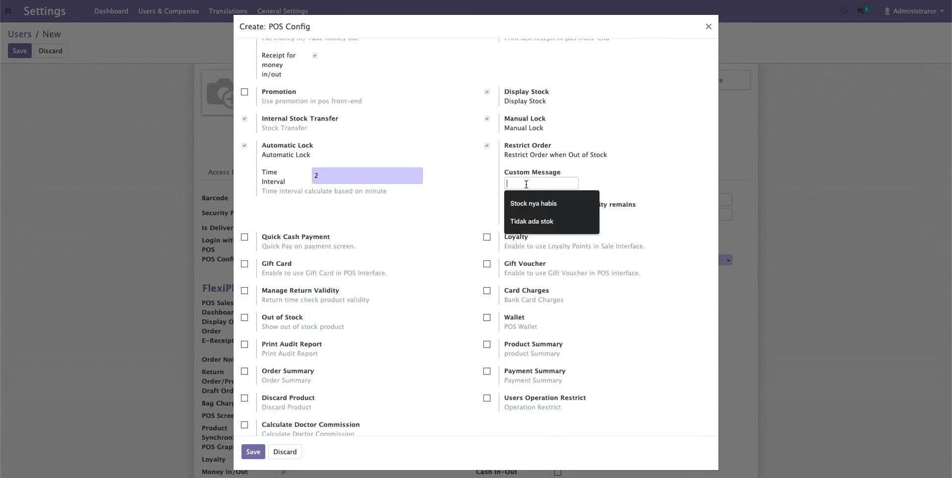
left_click(525, 203)
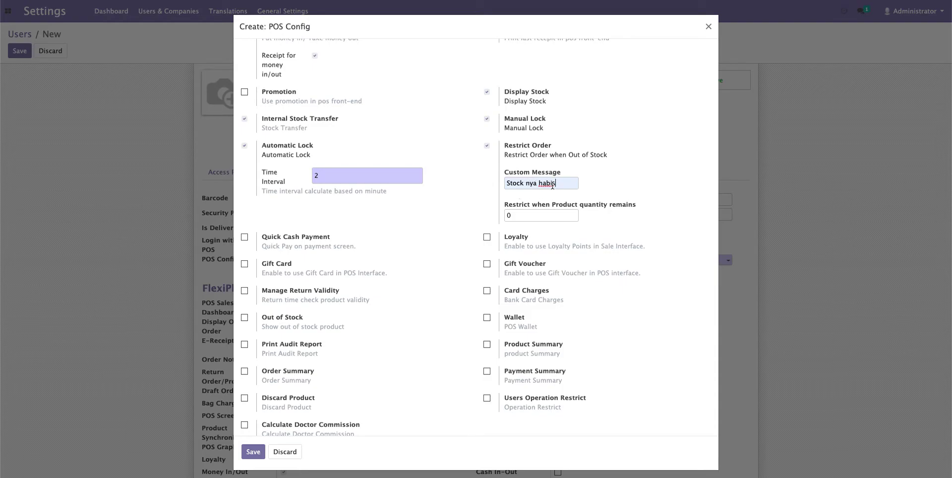
left_click(543, 215)
- Enable Out of Stock, Print Audit Report and the Order Summary report
scroll(430, 245, "down", 2)
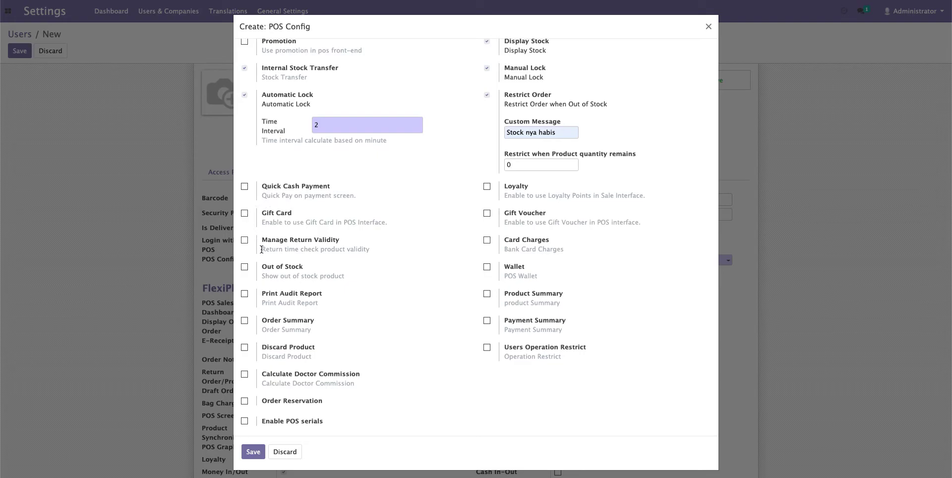
scroll(254, 248, "down", 1)
left_click(244, 263)
scroll(490, 272, "down", 1)
left_click(245, 281)
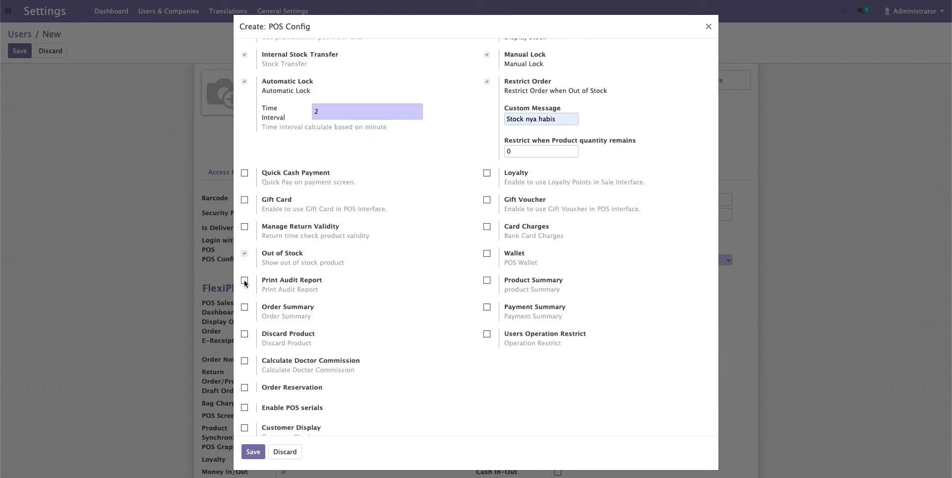
scroll(303, 321, "down", 2)
left_click(245, 267)
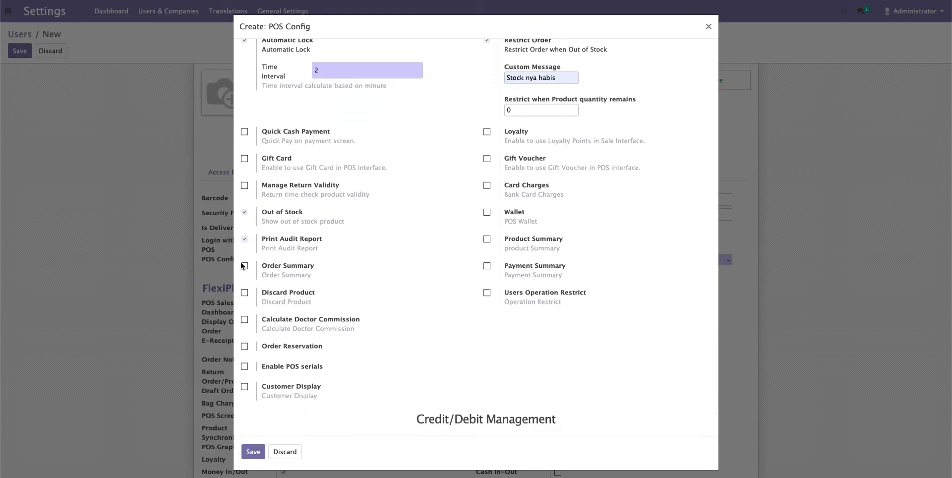
- Enable the Product Summary and Payment Summary reports
scroll(283, 325, "down", 1)
scroll(284, 324, "down", 2)
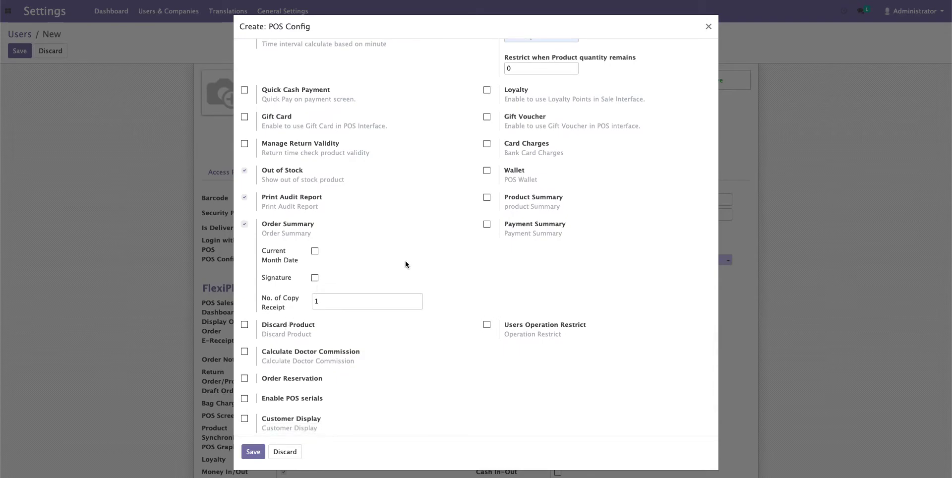
left_click(491, 198)
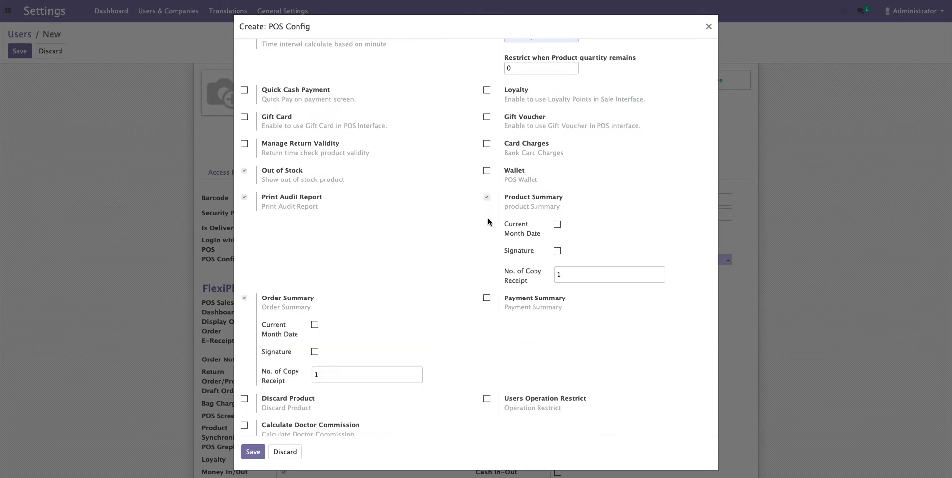
left_click(487, 298)
scroll(449, 328, "down", 1)
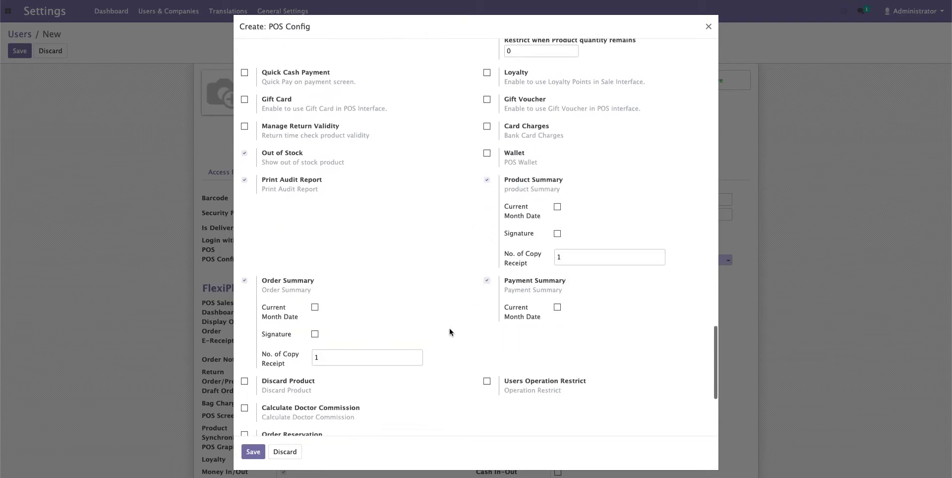
scroll(451, 324, "down", 4)
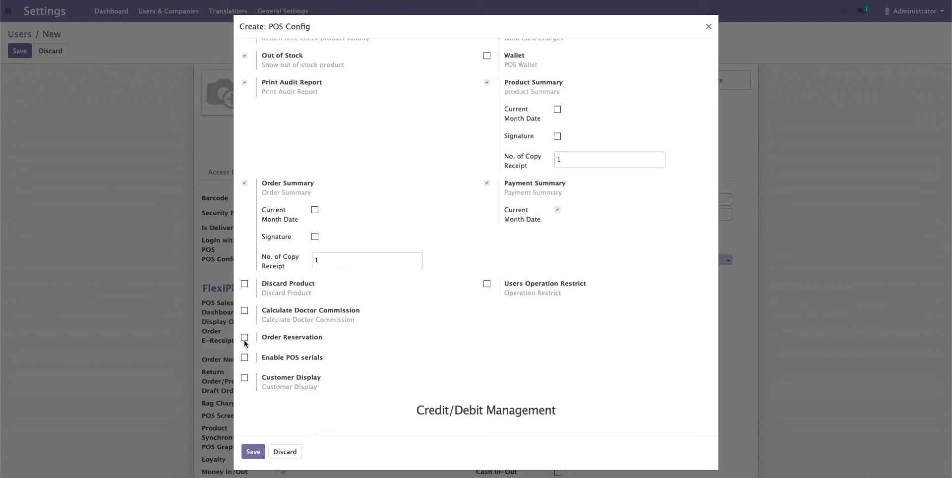
scroll(415, 342, "down", 2)
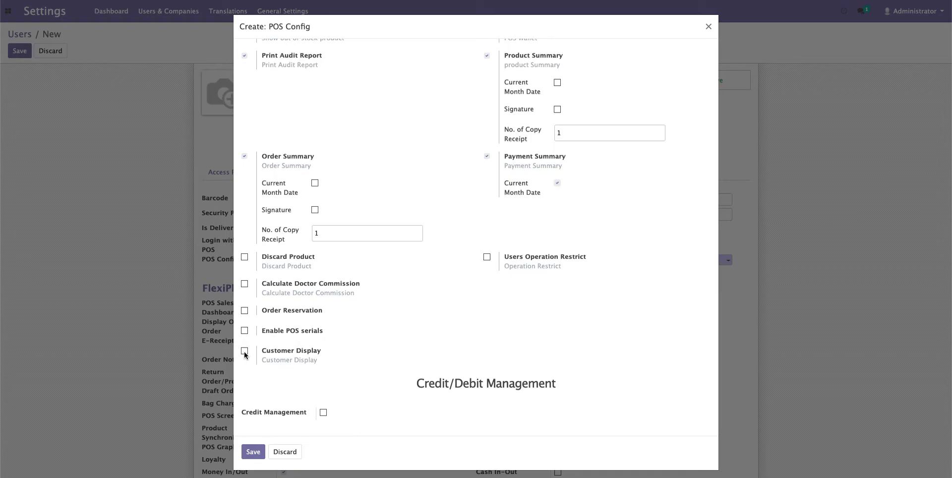
- Turn on Customer Display and its Customer Display Rating option
left_click(245, 351)
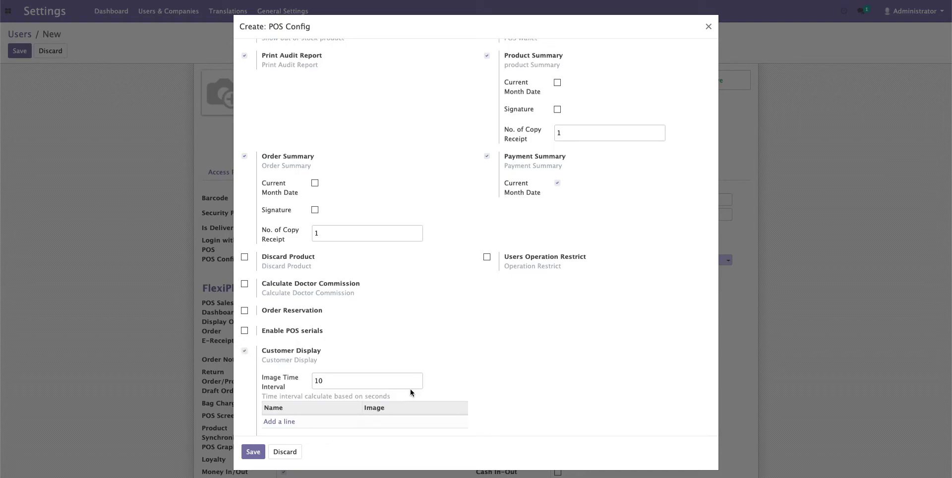
scroll(410, 391, "down", 3)
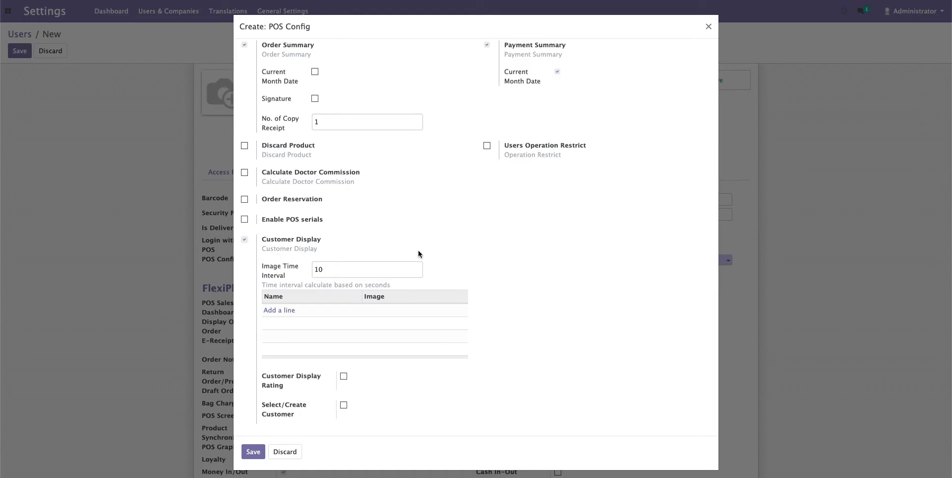
scroll(418, 251, "down", 2)
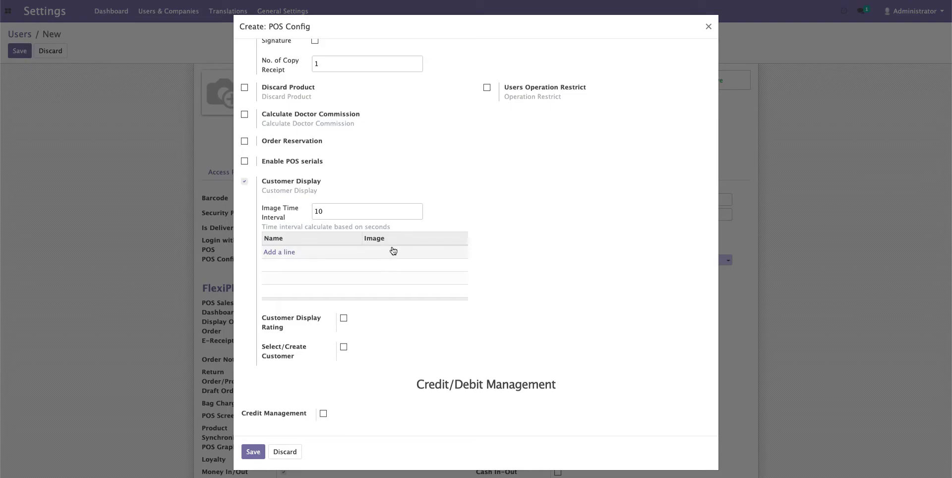
scroll(389, 274, "down", 2)
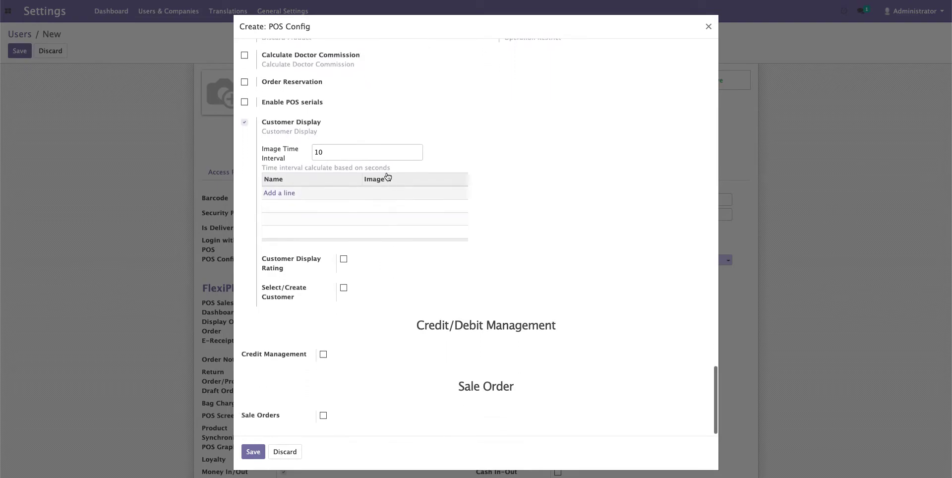
scroll(366, 268, "down", 1)
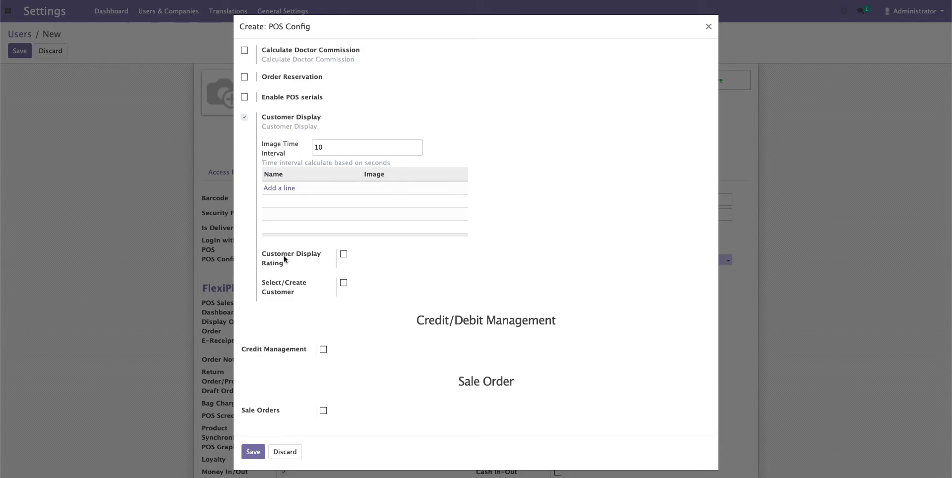
left_click(344, 255)
scroll(336, 352, "up", 1)
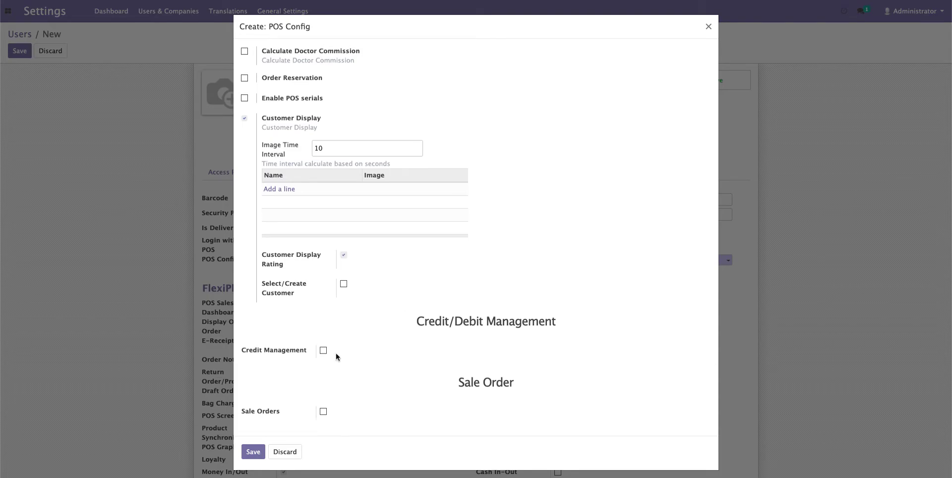
scroll(372, 331, "down", 1)
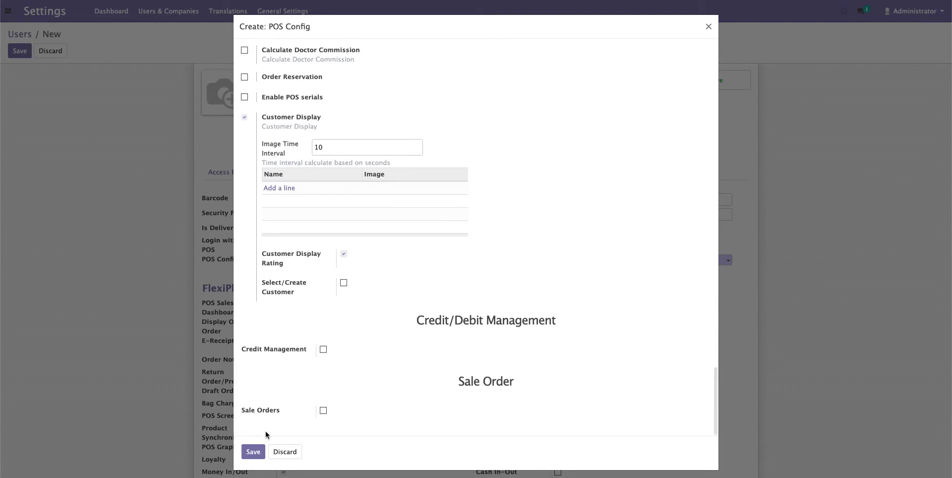
- Save the new POS configuration so the user's POS Config shows Kasir 3
left_click(252, 454)
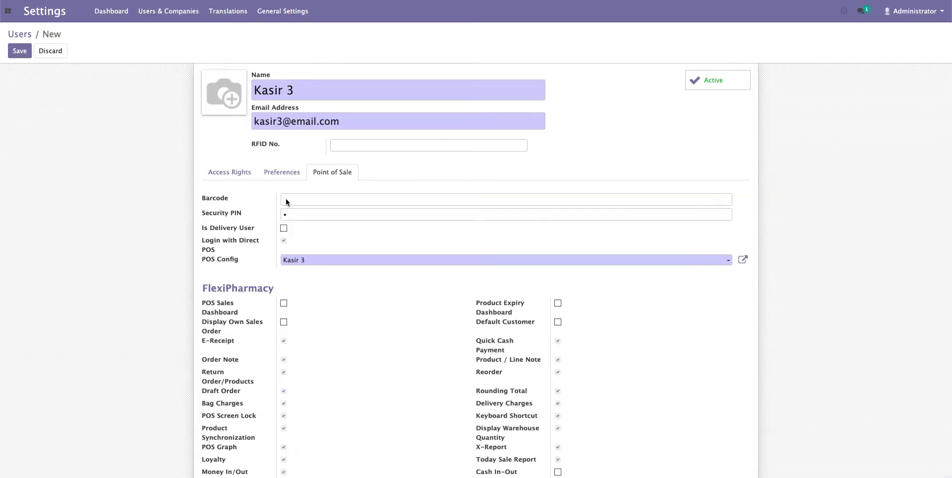
scroll(136, 197, "down", 3)
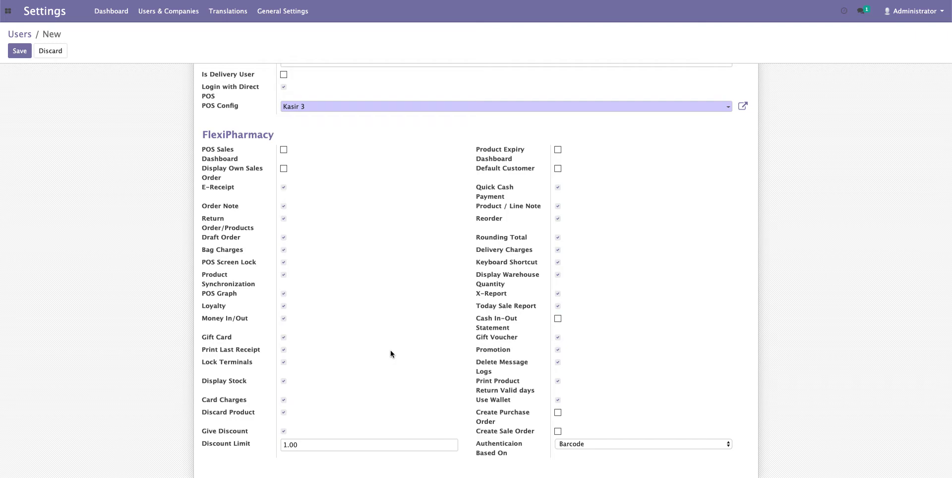
scroll(391, 353, "up", 4)
- Save the Kasir 3 user record and send the invitation e-mail
left_click(24, 51)
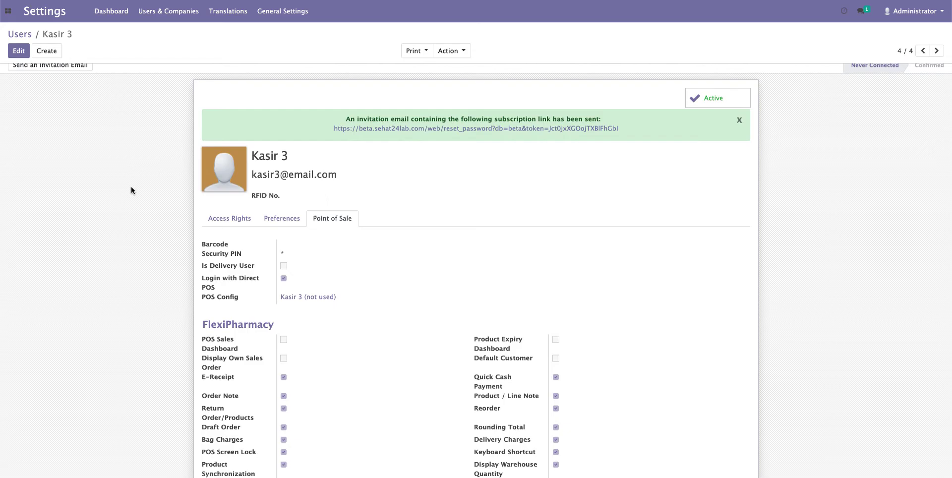
scroll(131, 186, "up", 1)
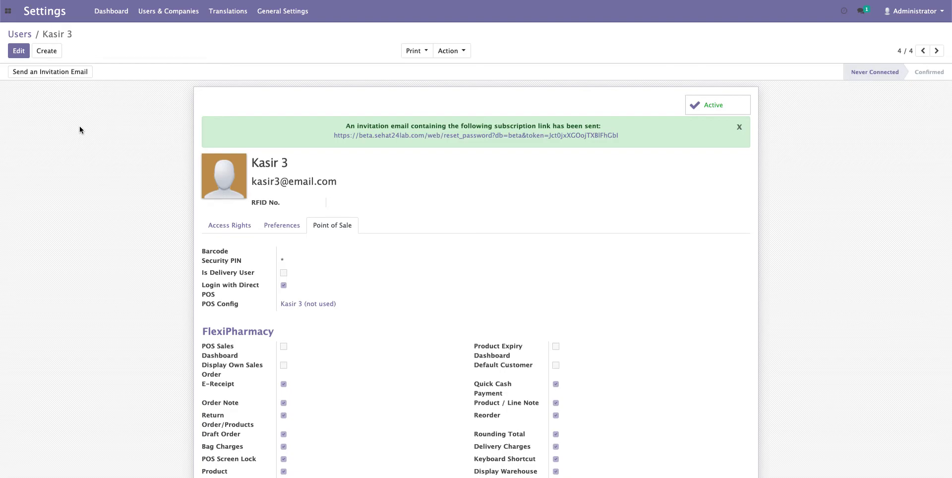
left_click(35, 76)
- Open Change Password from the Kasir 3 user's Action menu
left_click(452, 53)
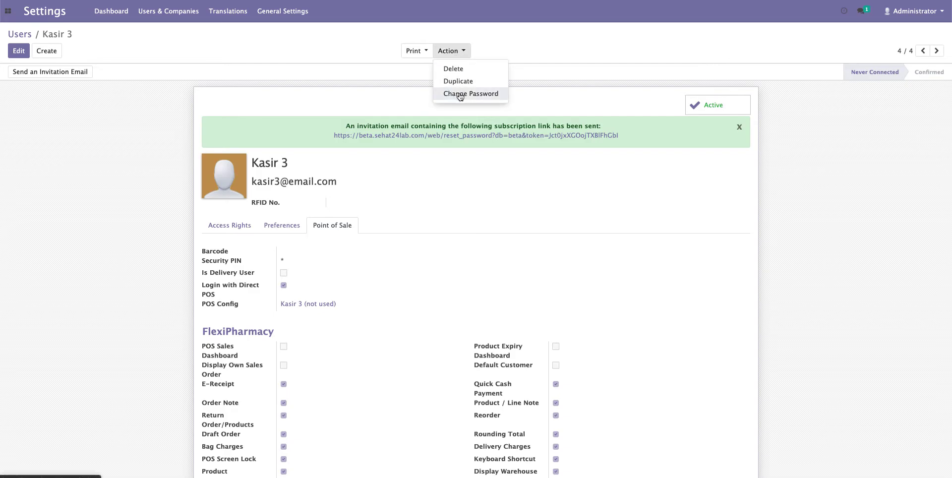
left_click(547, 52)
left_click(462, 54)
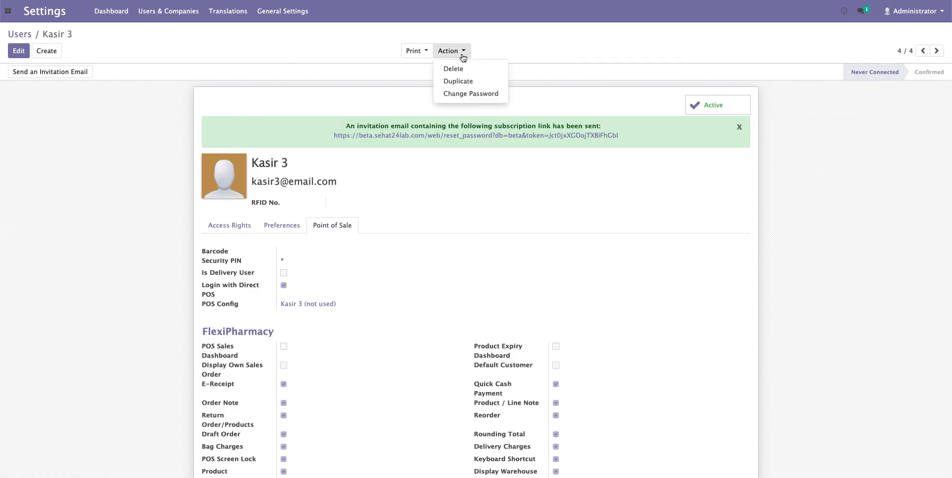
left_click(464, 95)
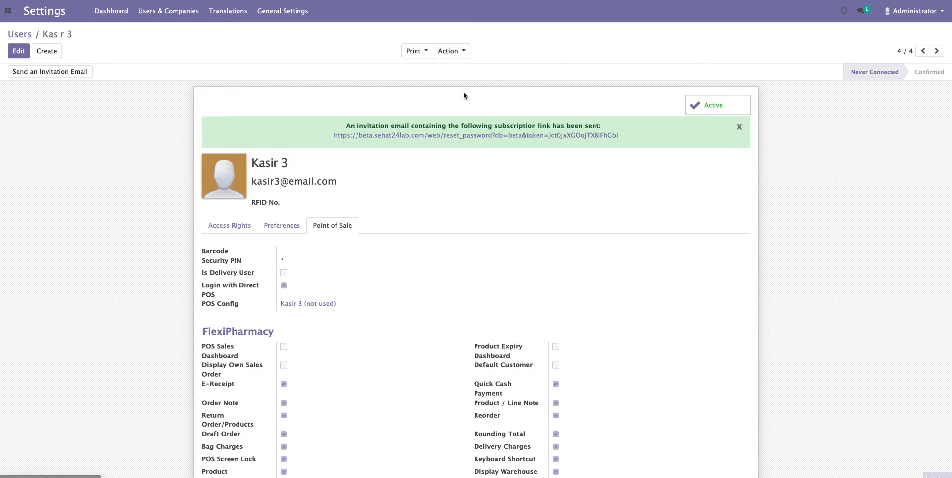
left_click(324, 155)
left_click(452, 51)
left_click(457, 94)
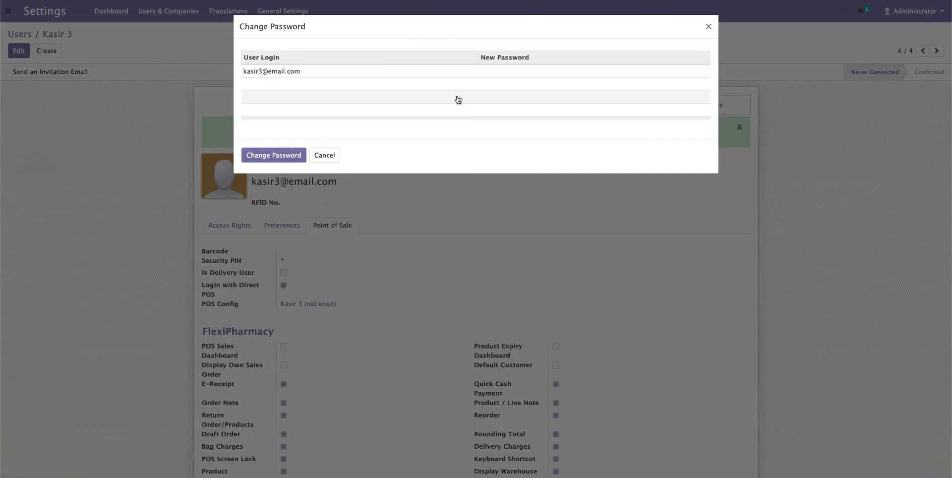
- Enter the new login password for Kasir 3 and confirm the change
left_click(548, 74)
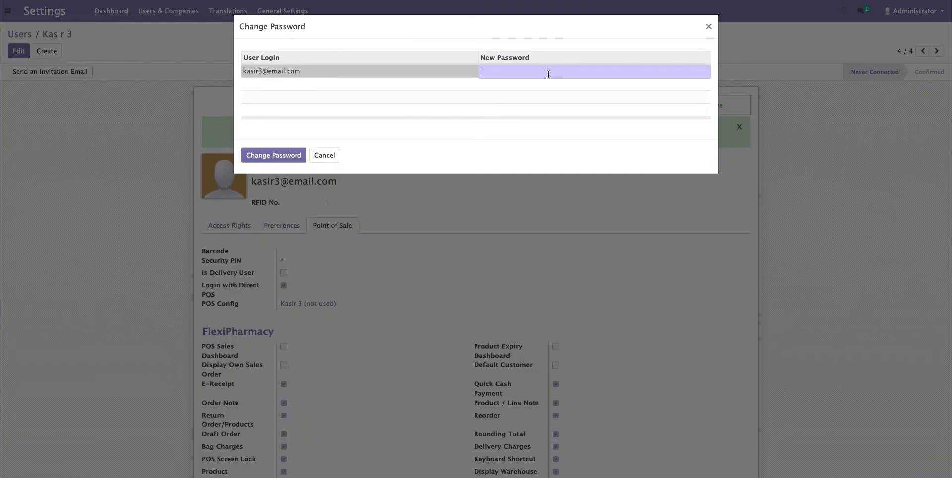
type("1")
left_click(292, 154)
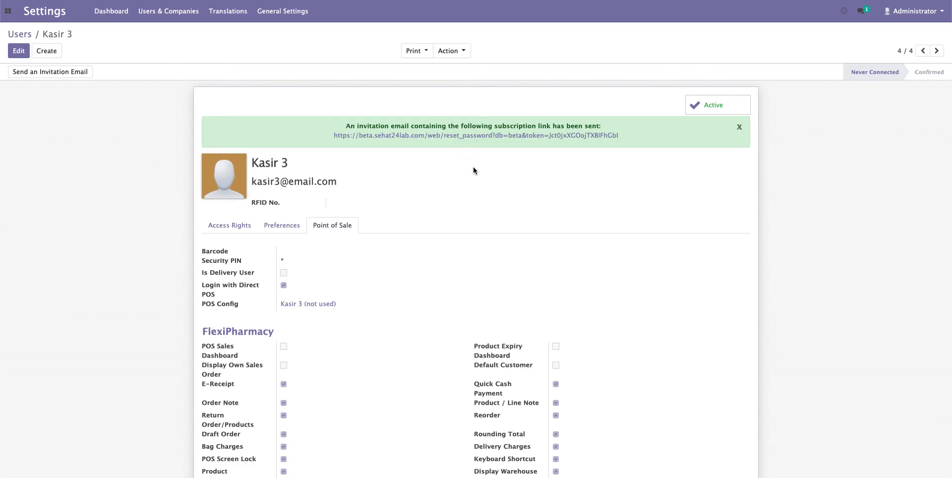
scroll(473, 167, "down", 4)
scroll(473, 167, "up", 5)
scroll(474, 171, "down", 3)
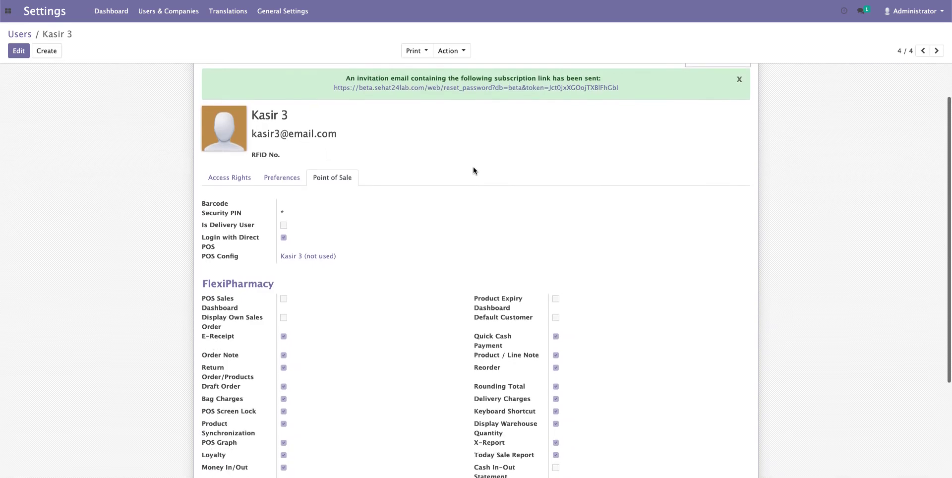
scroll(473, 170, "up", 2)
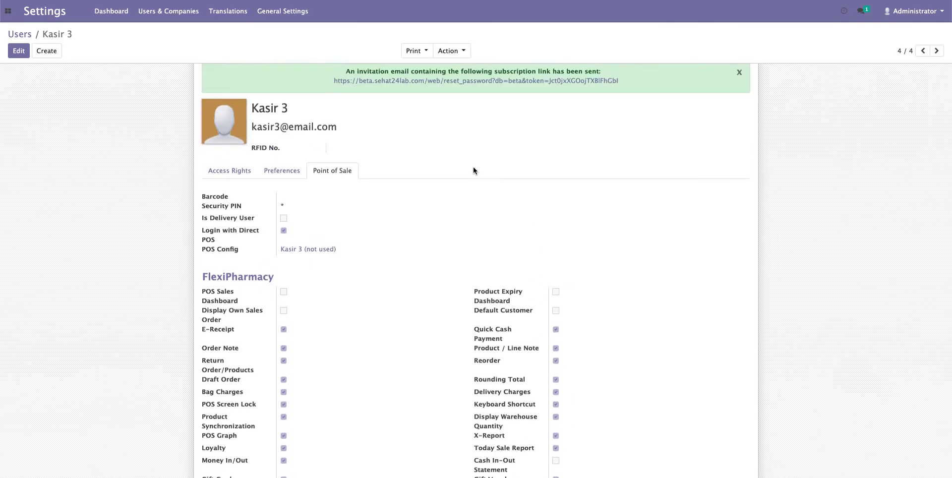
scroll(473, 167, "up", 2)
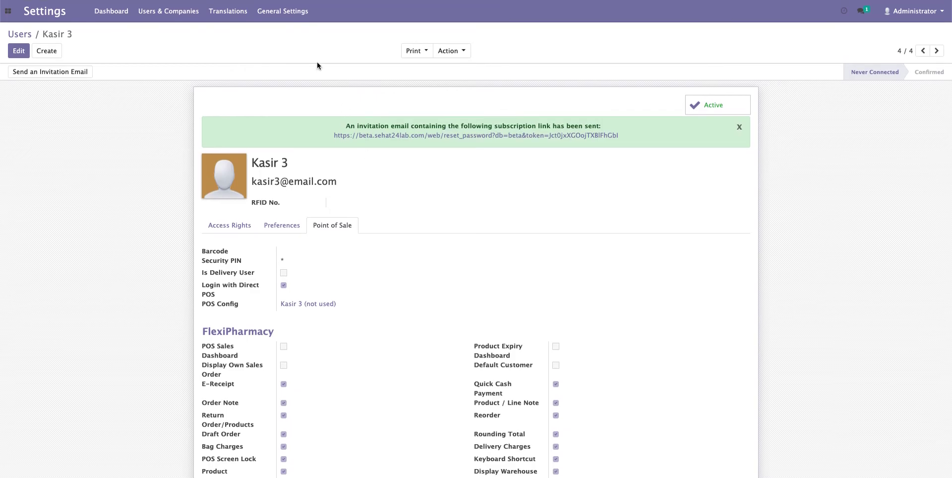
- Load the Indonesian / Bahasa Indonesia translation and close the confirmation
left_click(229, 11)
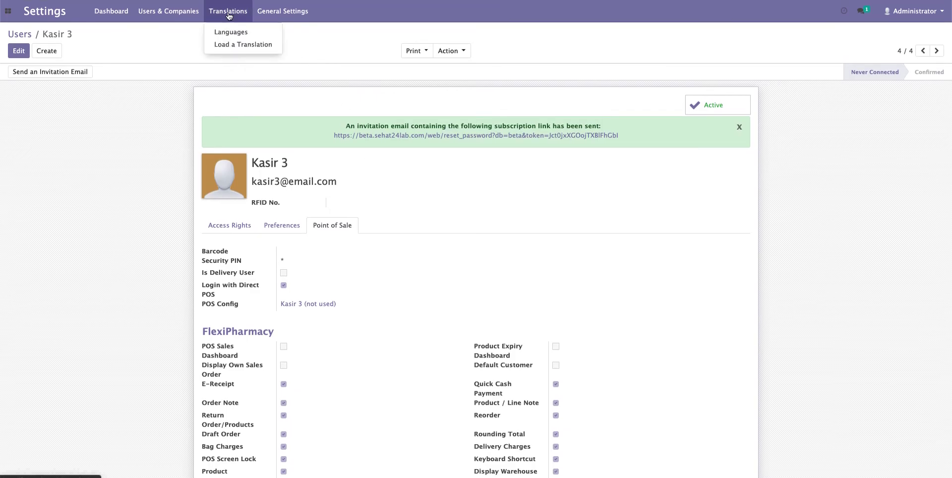
left_click(232, 46)
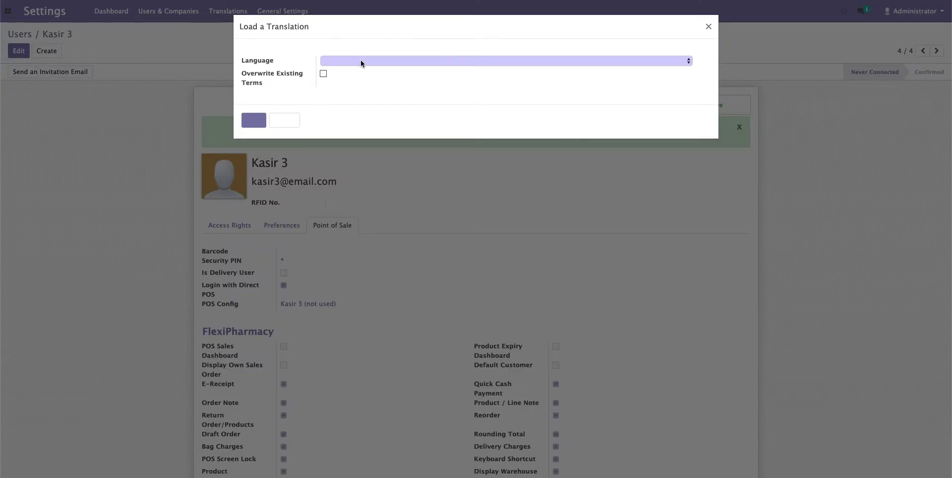
left_click(361, 60)
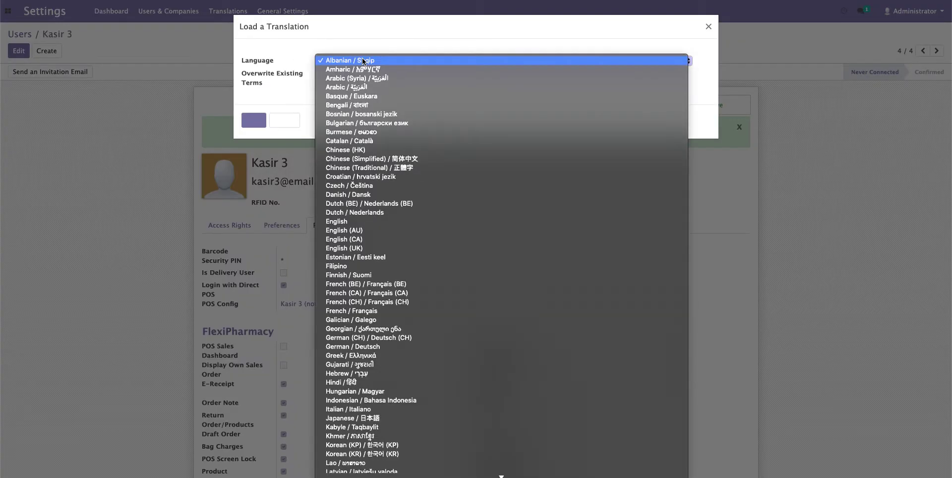
scroll(393, 246, "down", 5)
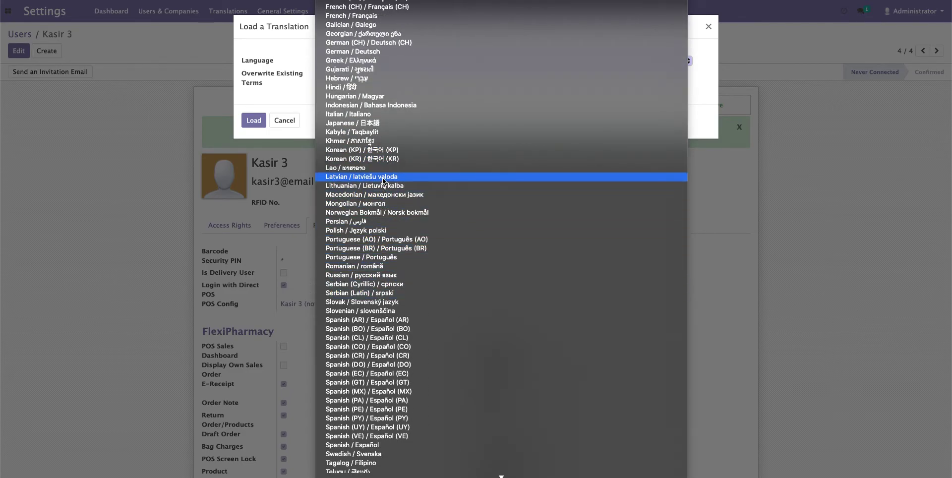
scroll(383, 180, "down", 1)
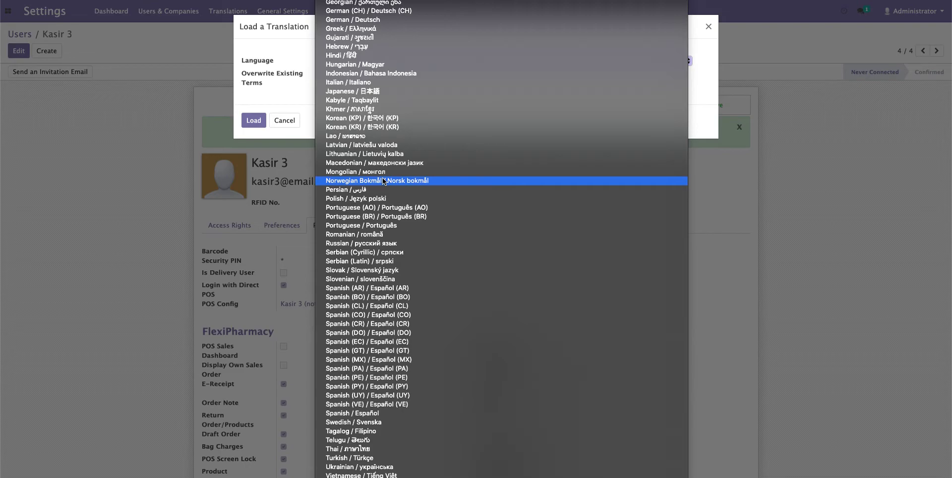
scroll(383, 180, "up", 5)
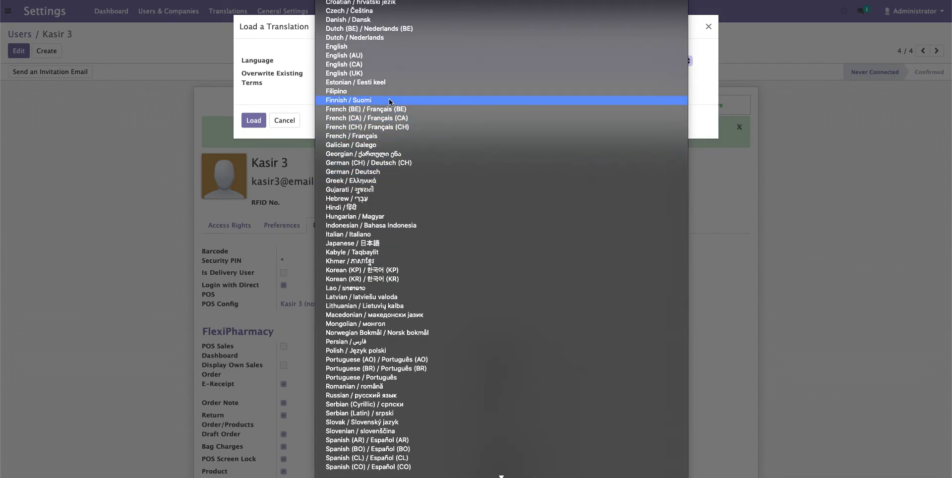
scroll(389, 98, "up", 2)
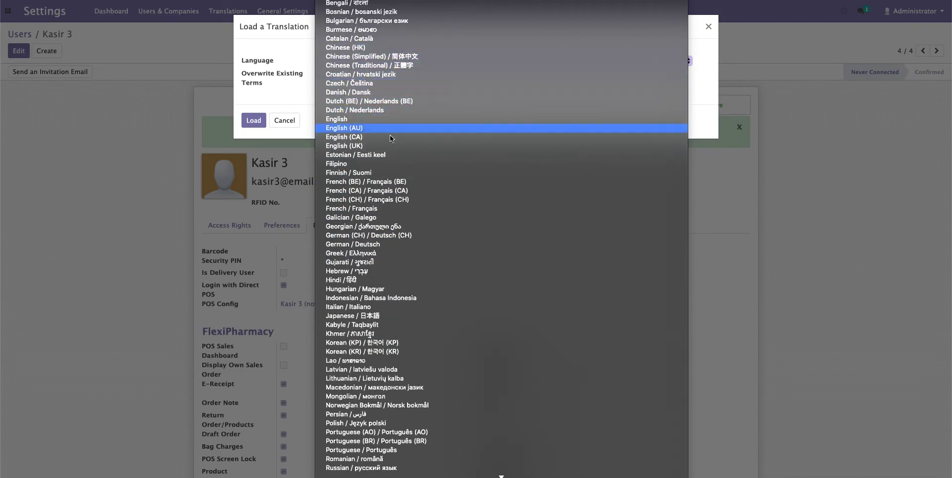
left_click(388, 299)
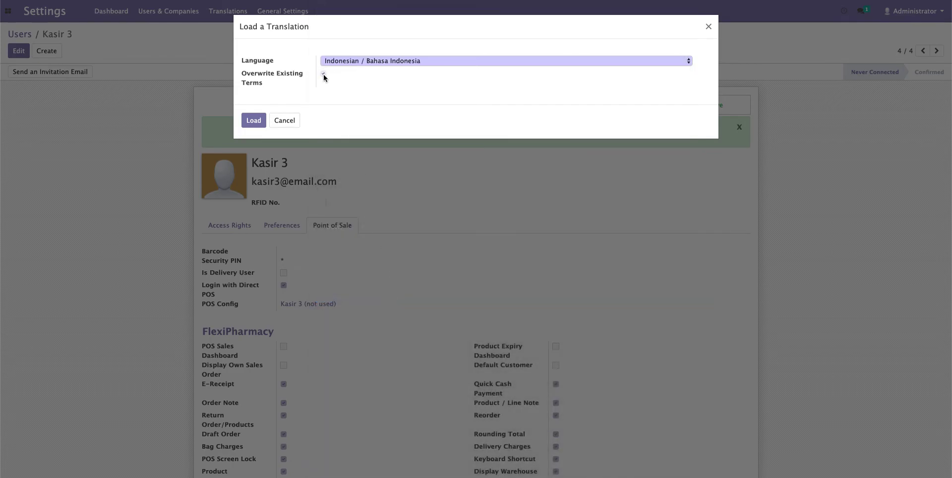
left_click(254, 121)
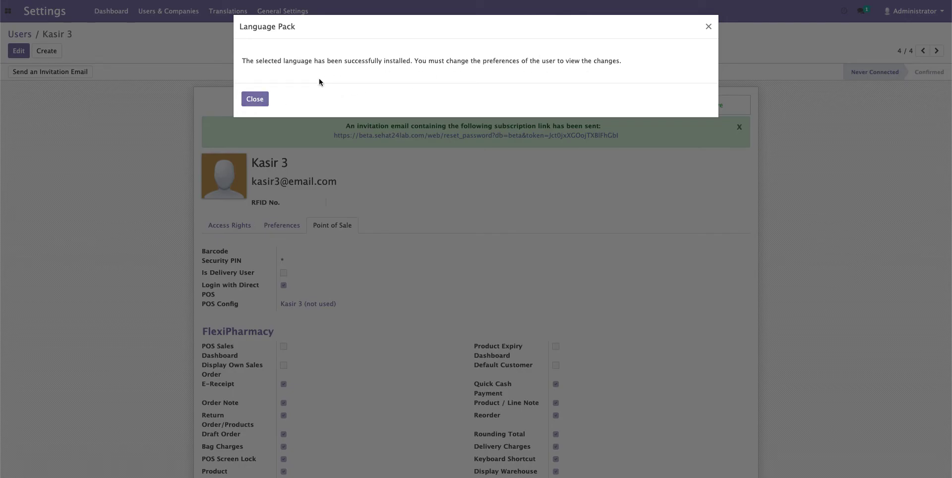
left_click(254, 99)
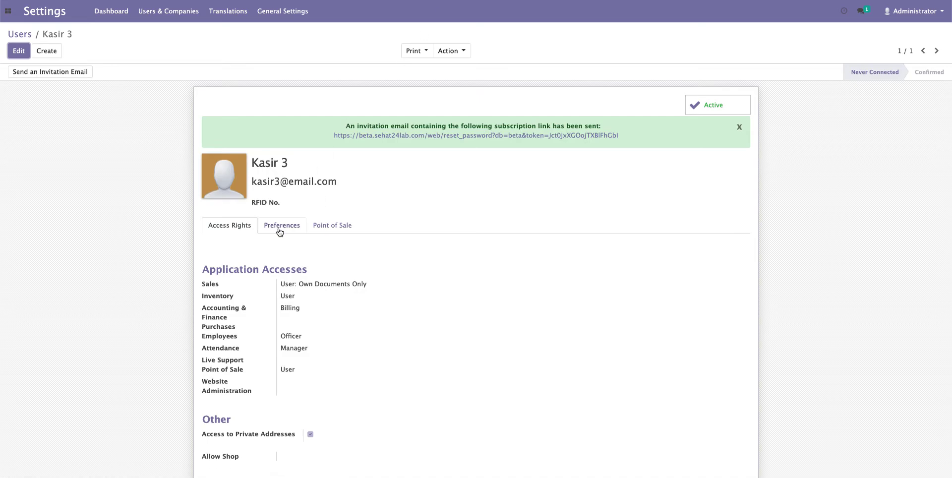
- Change Kasir 3's Preferences language to Indonesian / Bahasa Indonesia and save
left_click(282, 226)
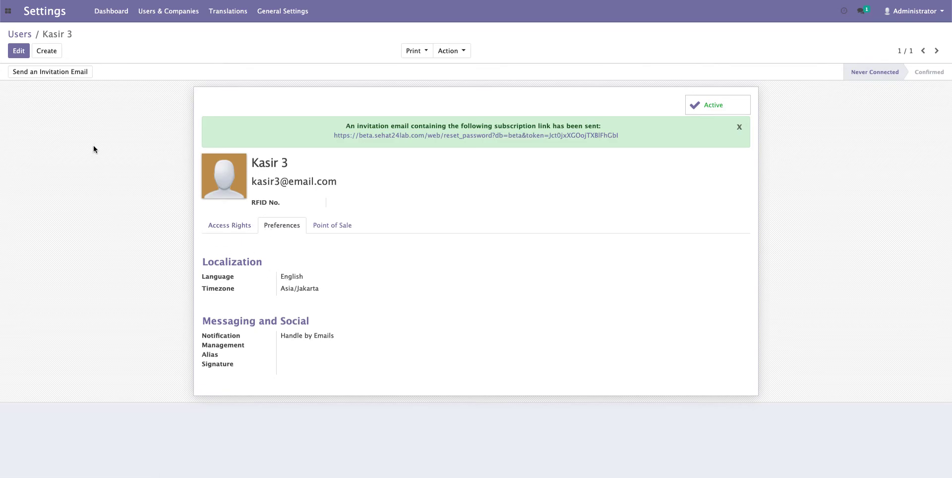
left_click(19, 52)
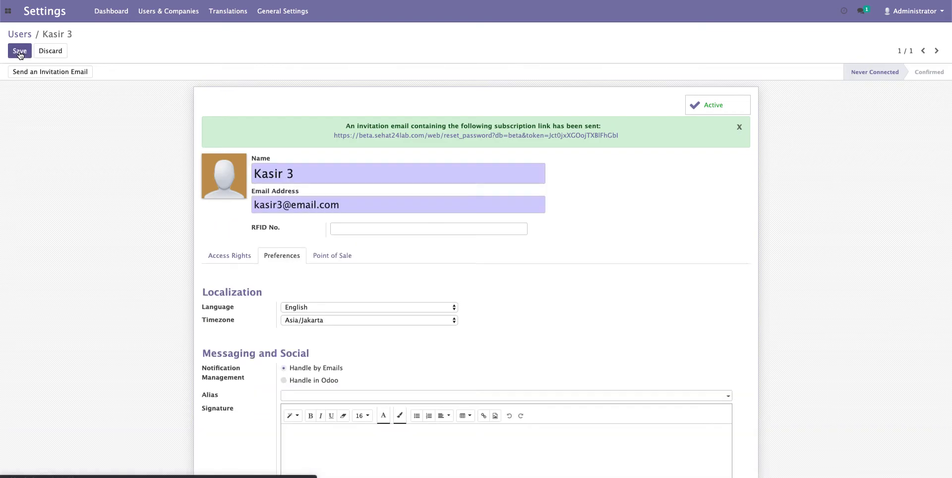
left_click(331, 308)
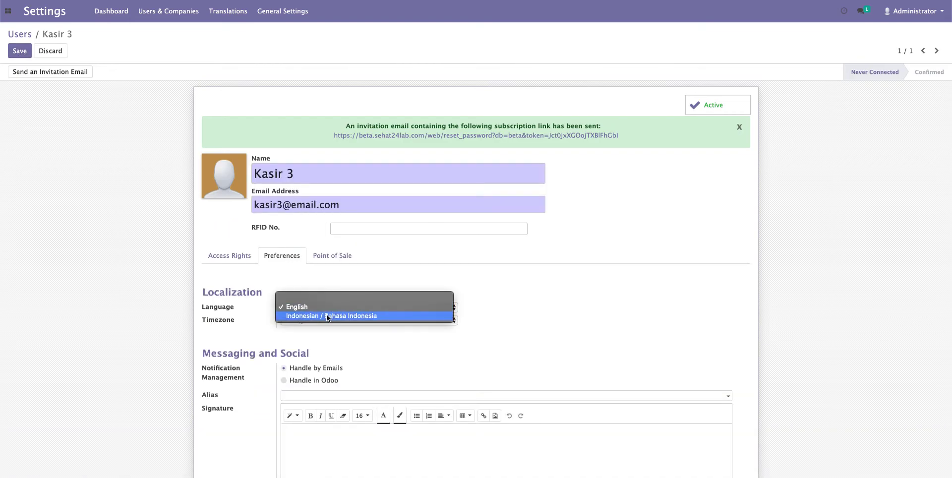
left_click(326, 320)
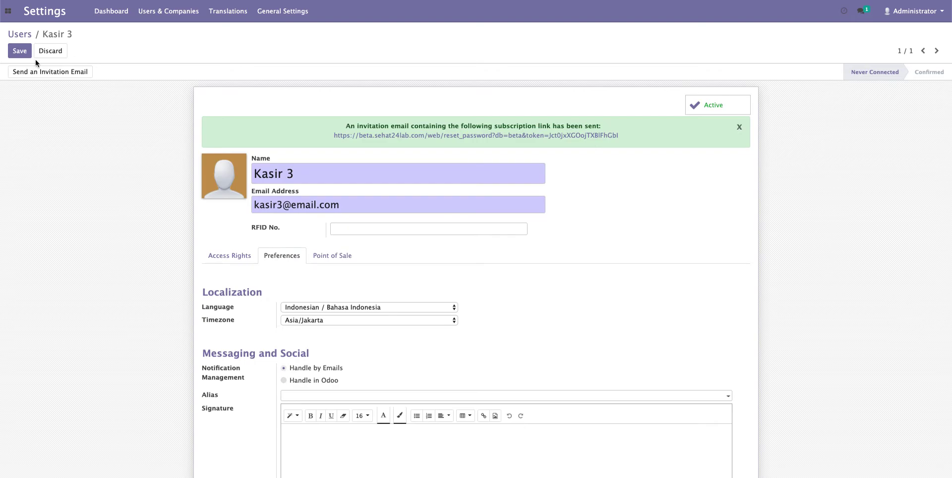
left_click(21, 50)
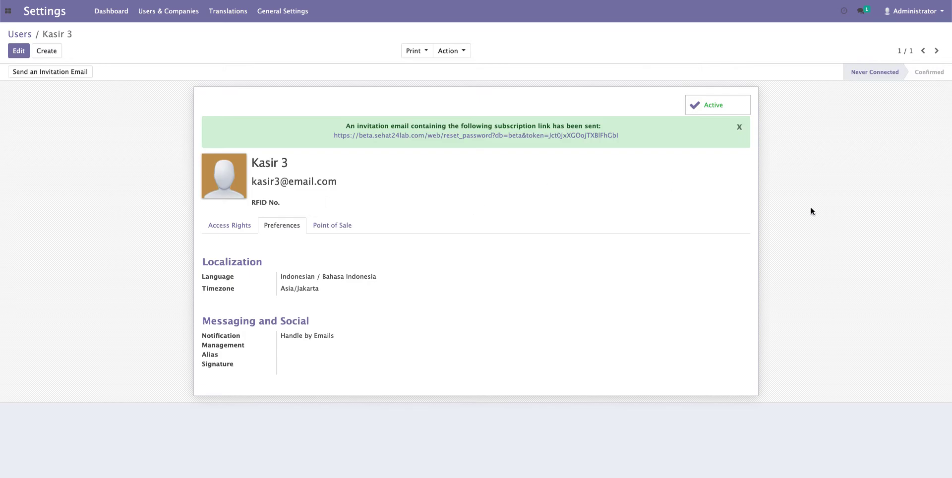
- In Administrator Preferences, set language to Indonesian / Bahasa Indonesia and timezone to Asia/Jakarta, then save
left_click(932, 16)
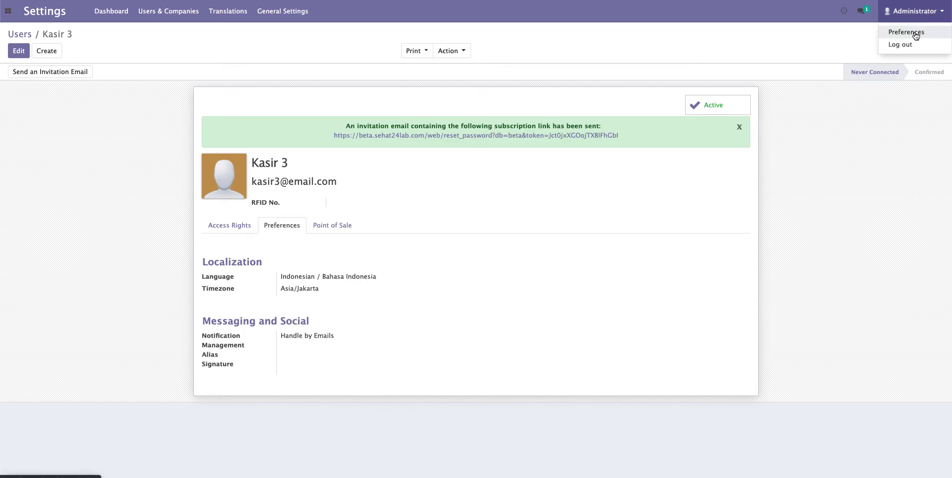
left_click(916, 33)
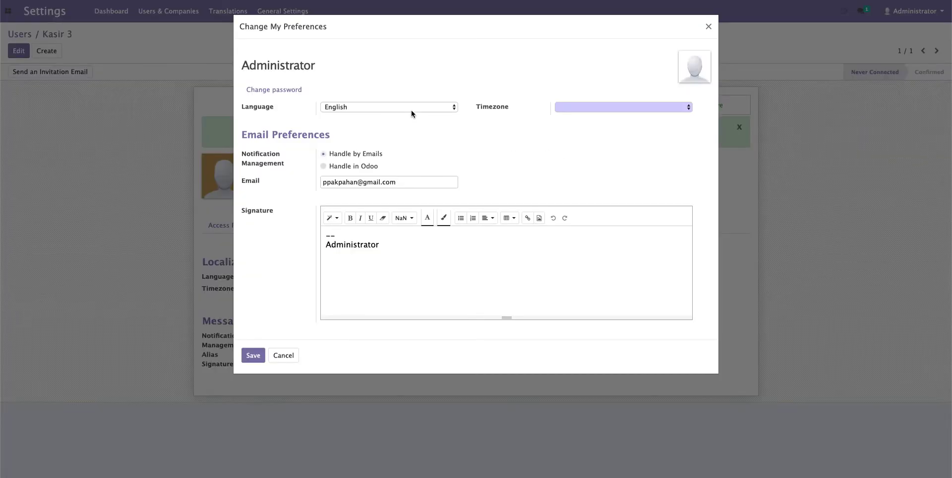
left_click(408, 106)
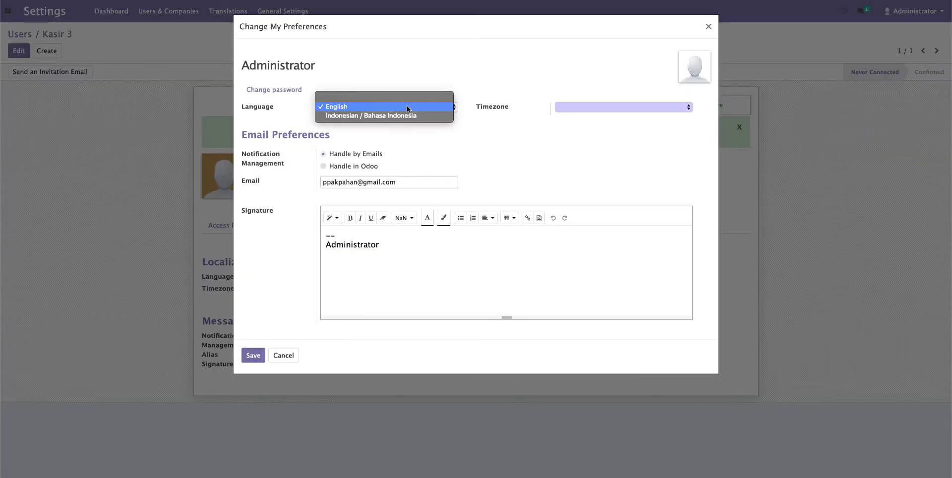
left_click(401, 114)
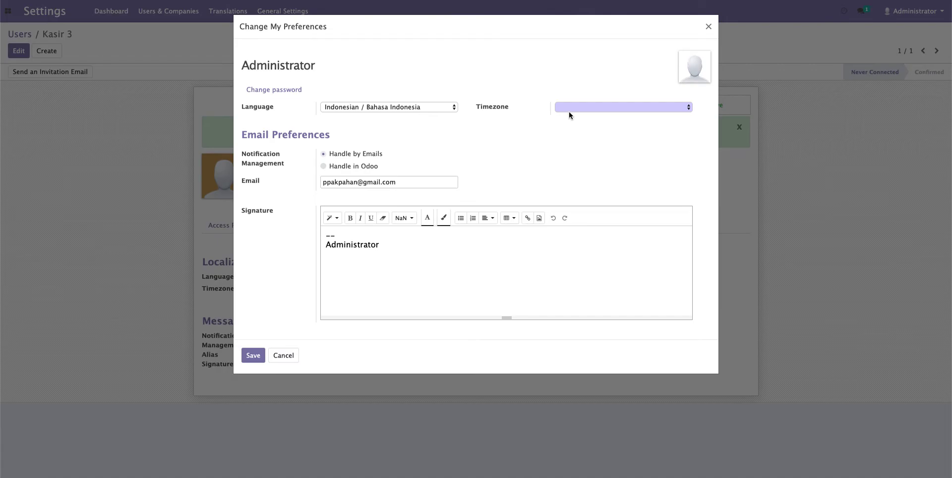
left_click(570, 108)
scroll(564, 284, "down", 10)
scroll(563, 286, "down", 10)
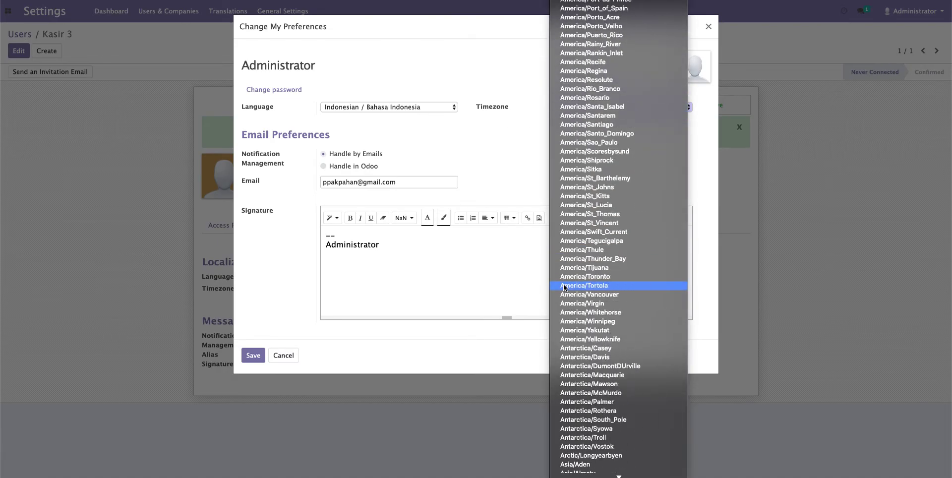
scroll(564, 285, "up", 12)
scroll(564, 287, "up", 15)
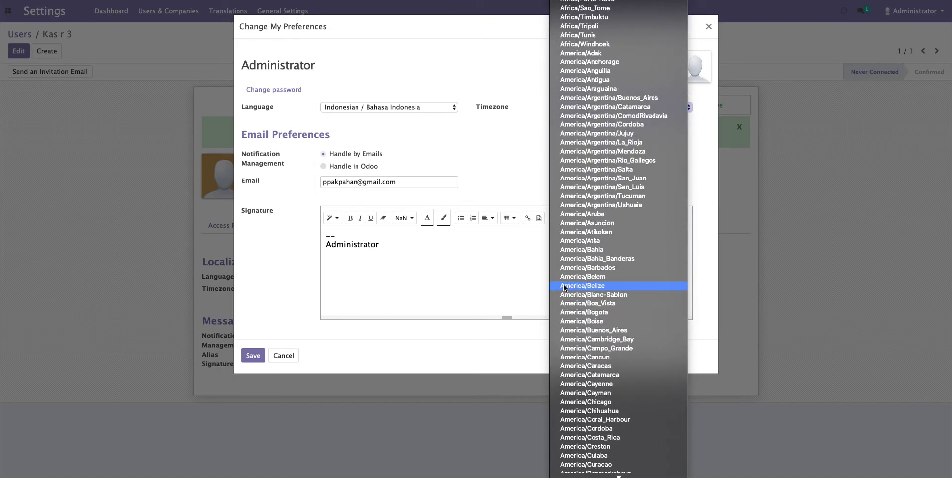
scroll(563, 286, "down", 8)
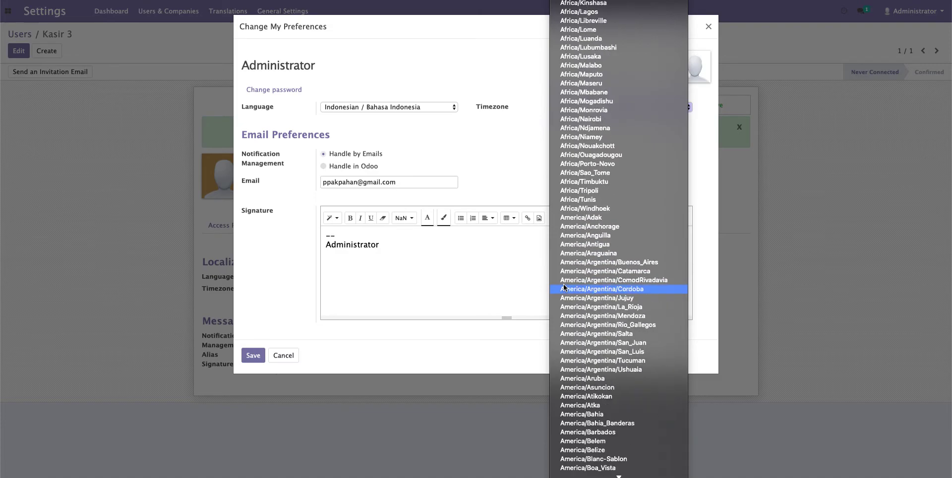
scroll(564, 286, "down", 20)
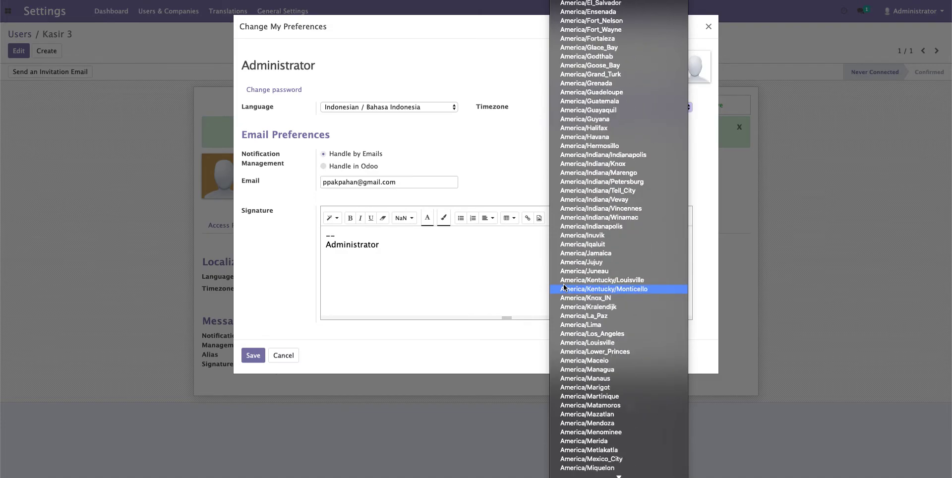
scroll(563, 287, "down", 20)
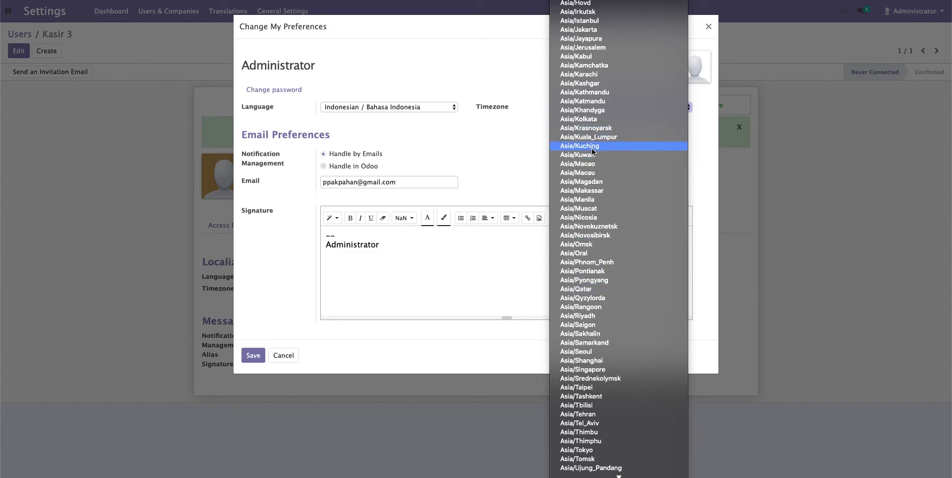
left_click(598, 30)
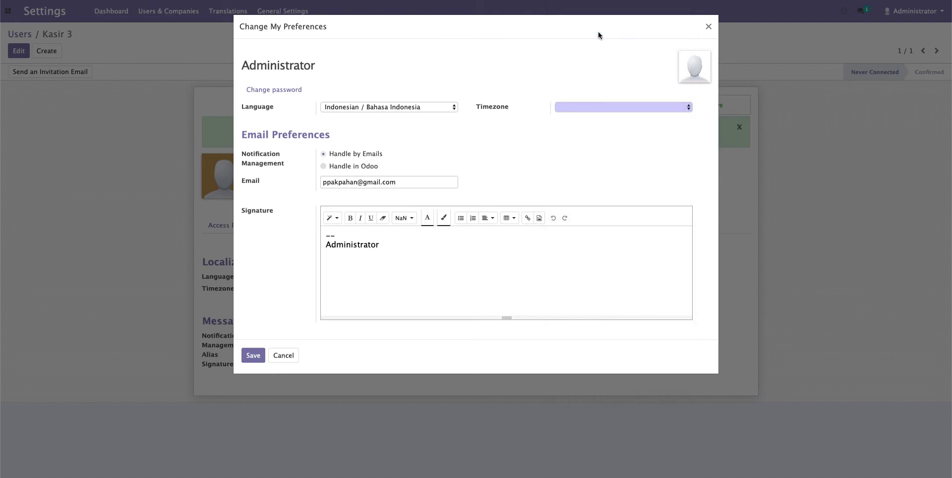
left_click(250, 356)
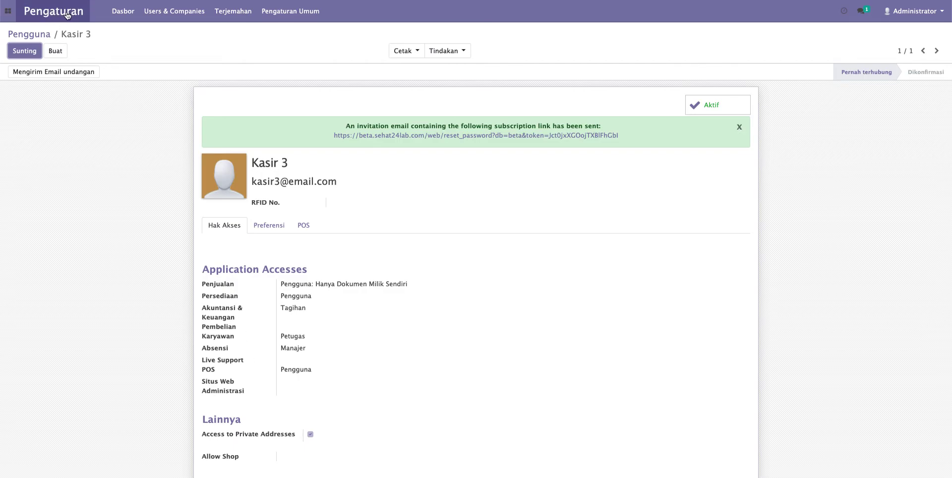
left_click(143, 40)
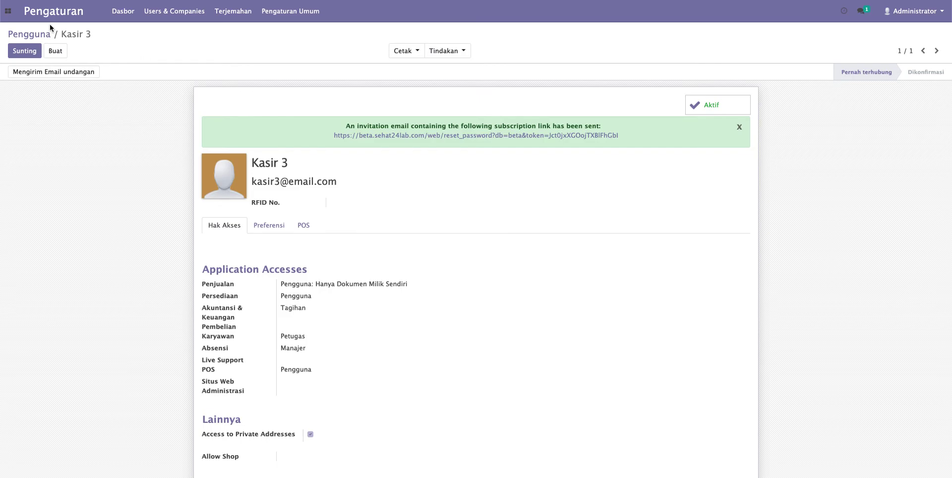
left_click(10, 14)
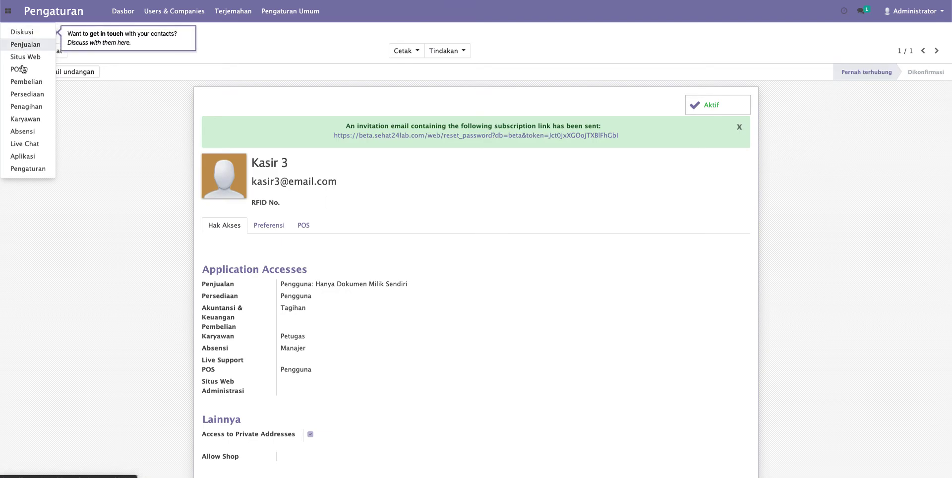
left_click(182, 69)
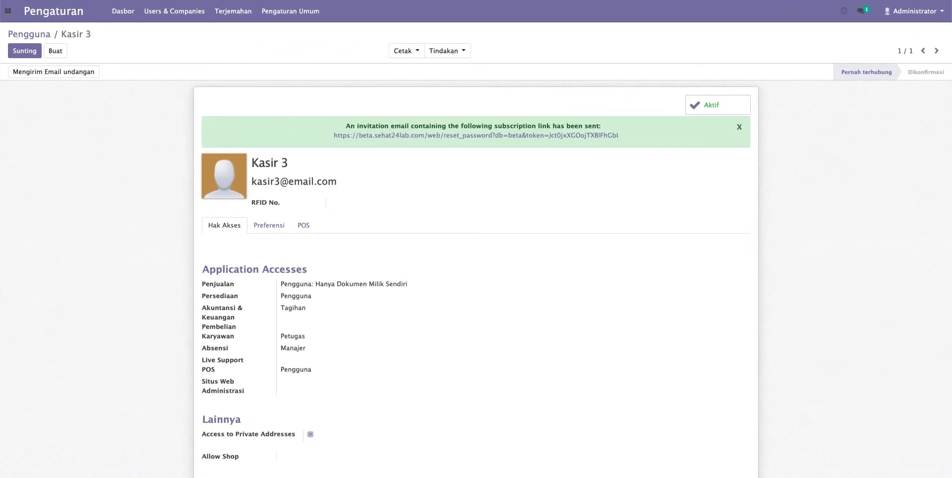
left_click(925, 1)
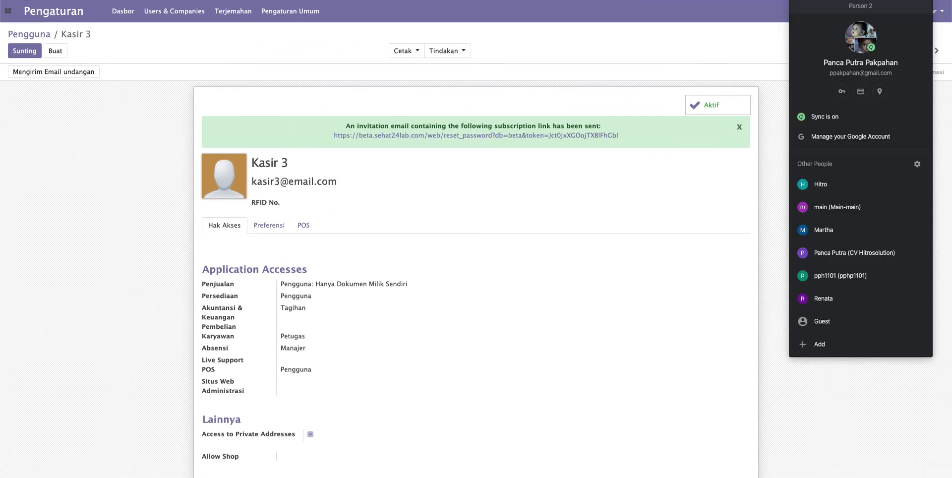
- Open a new window under another Chrome profile and reload the Odoo site via 'beta' in the original window
left_click(844, 283)
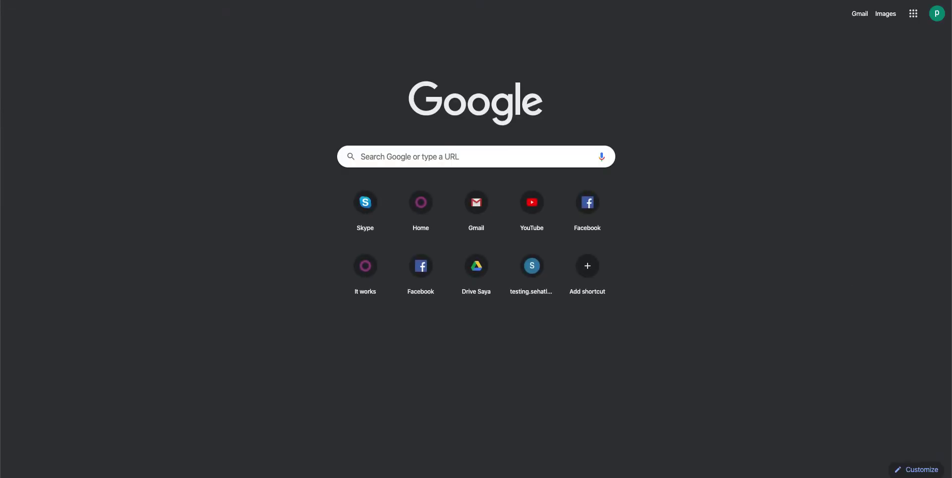
left_click_drag(570, 74, 572, 90)
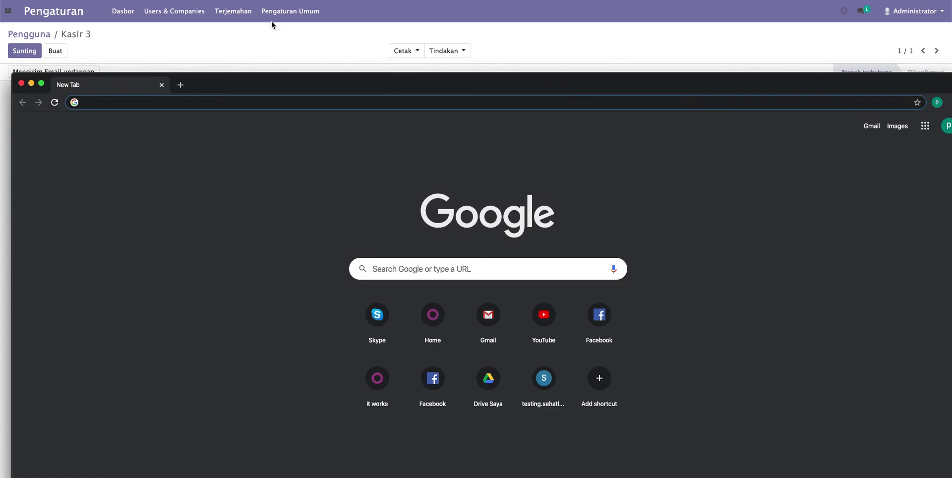
left_click(245, 31)
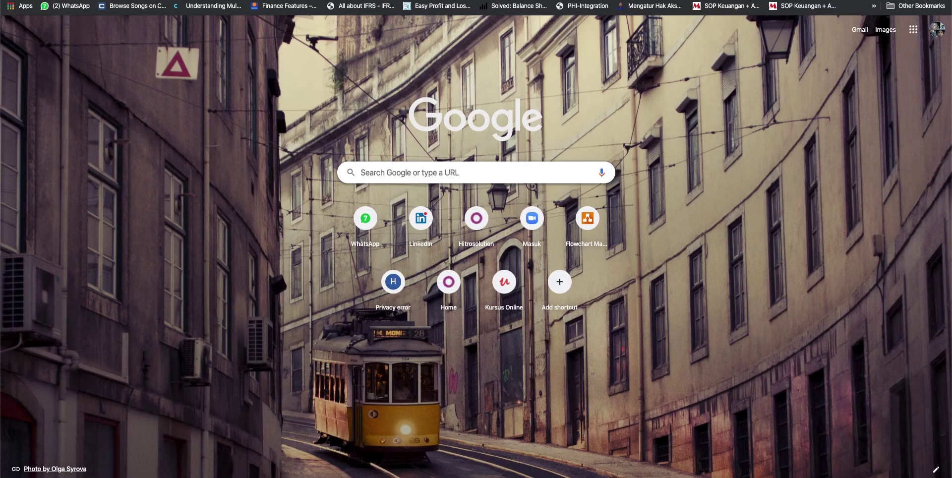
type("beta")
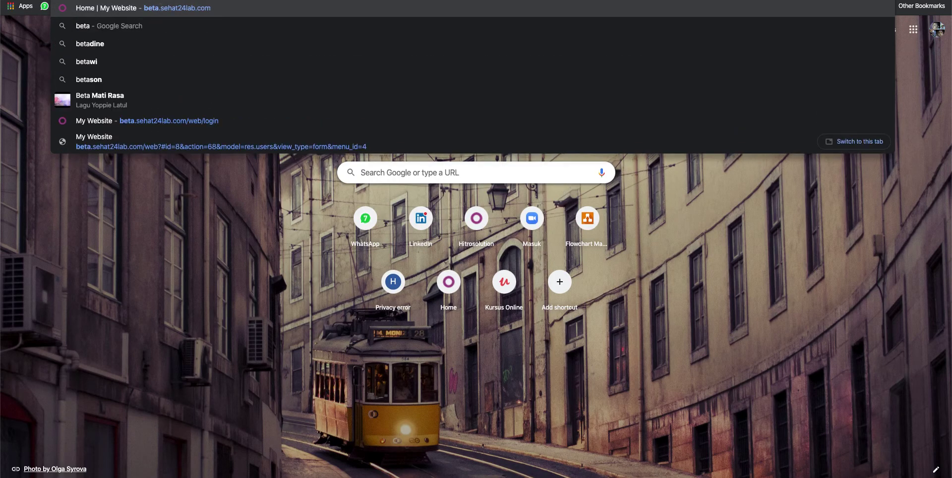
key("Return")
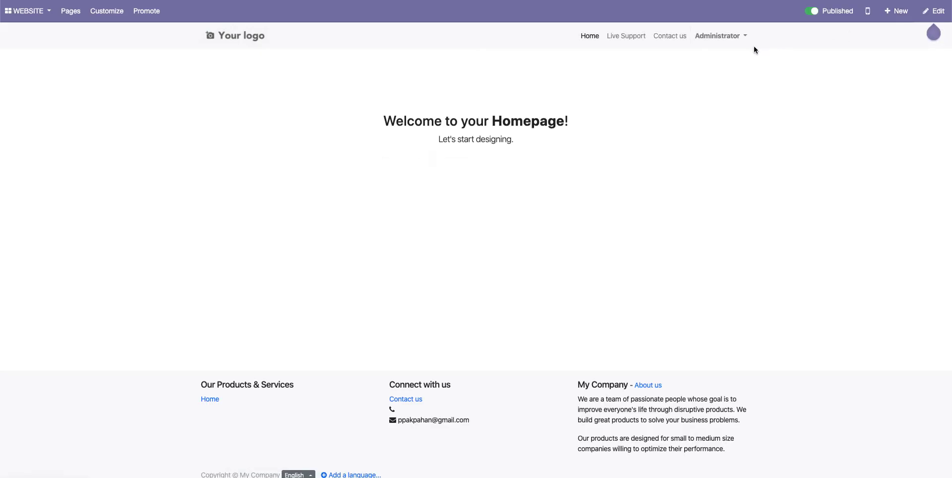
- Bring the new profile's window forward, make it full screen, and load the Odoo site via 'beta'
left_click(734, 36)
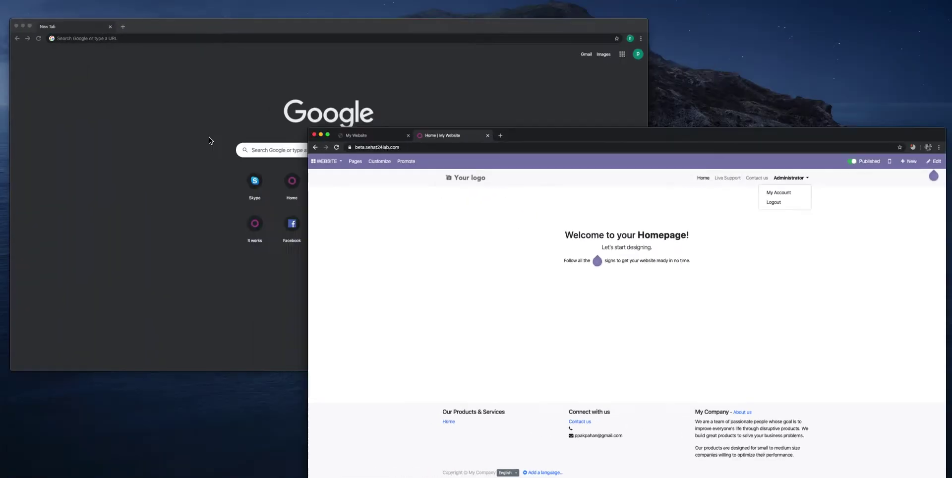
key("ctrl+Up")
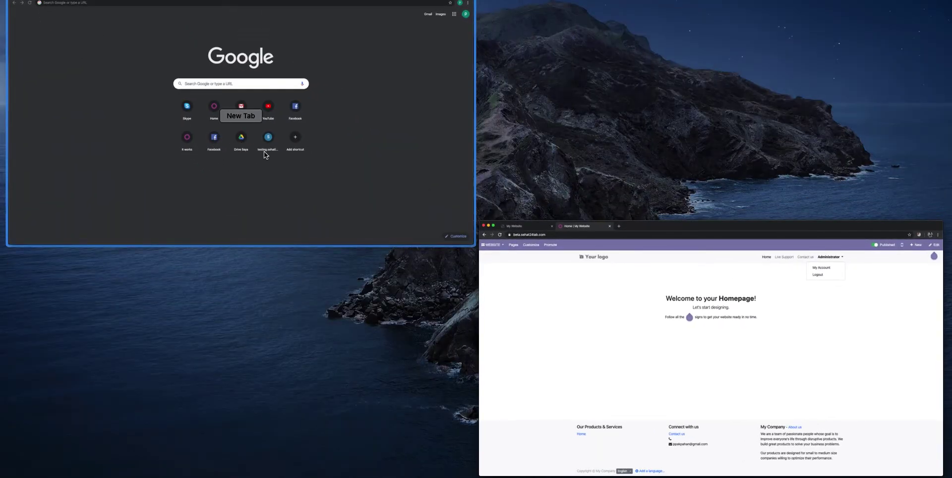
left_click(264, 154)
left_click_drag(308, 84, 291, 27)
key("ctrl+super+f")
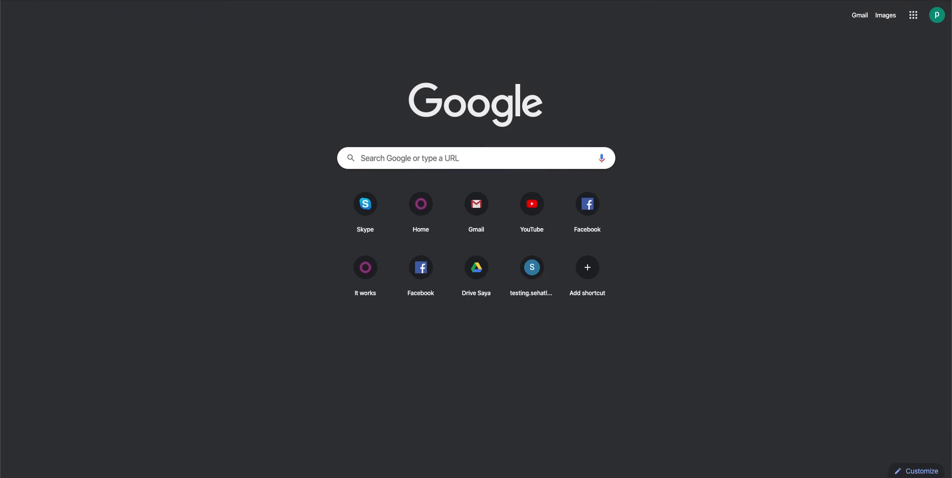
type("beta")
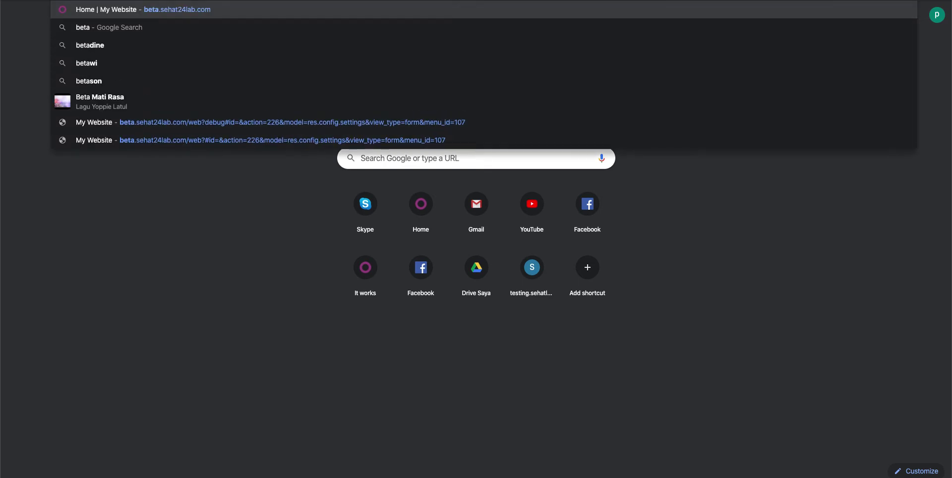
key("Return")
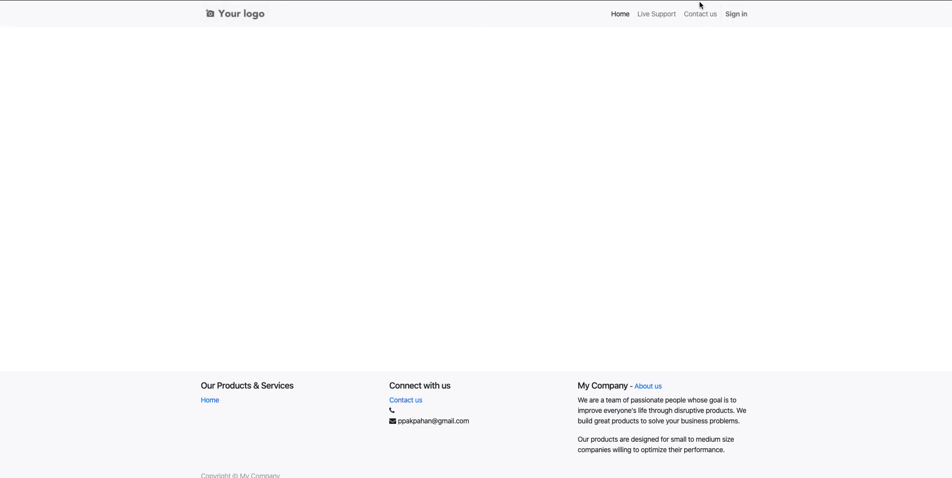
- Sign in on the website with the cashier's e-mail and password, dismissing Chrome's save-password offer
left_click(741, 22)
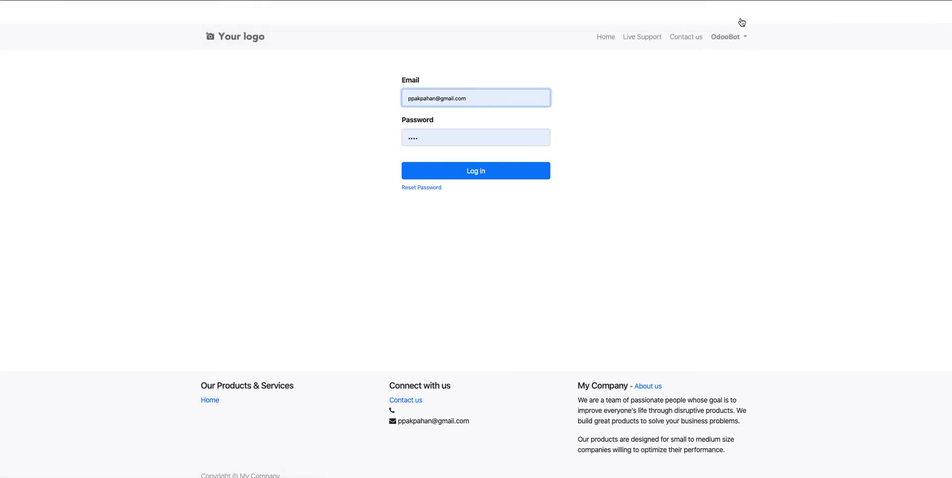
key("super+a")
key("Tab")
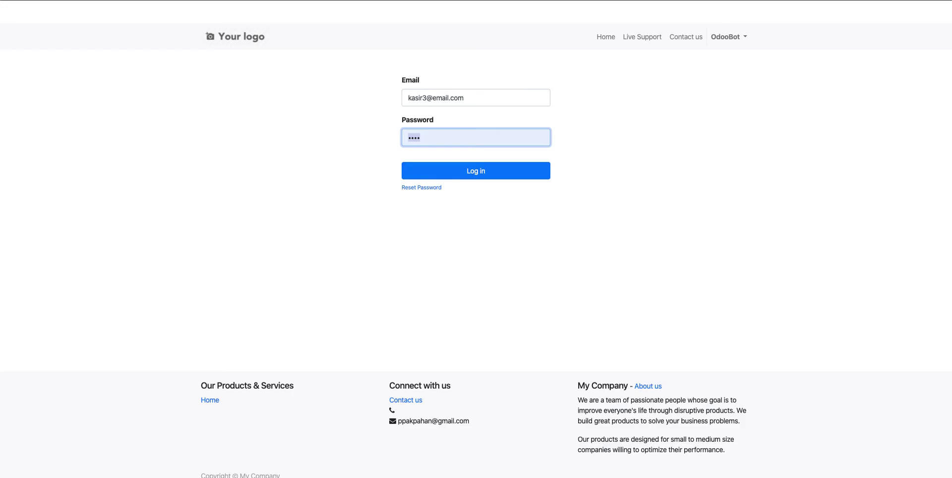
type("1")
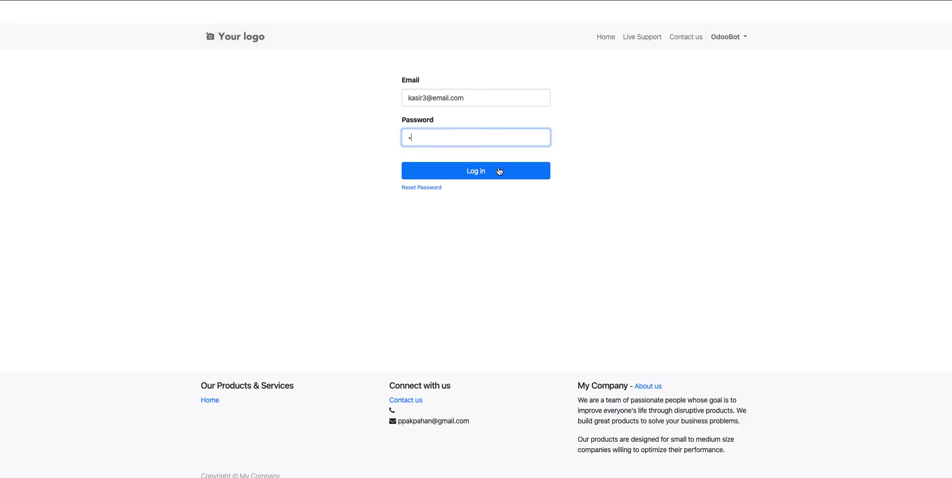
left_click(482, 171)
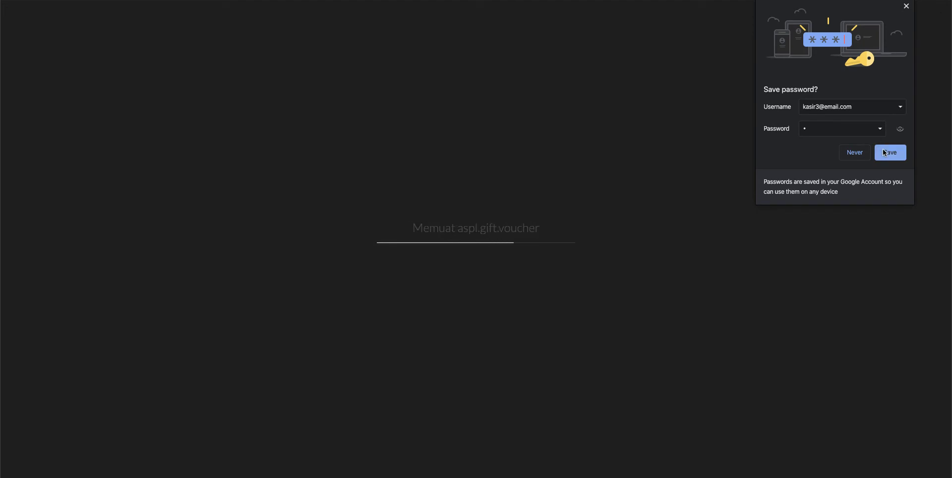
left_click(907, 8)
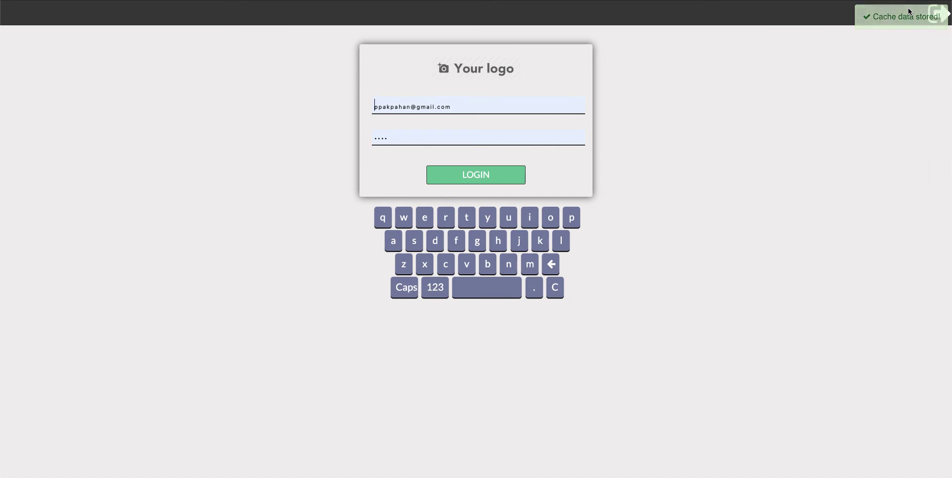
- Enter the cashier's username and PIN on the POS login form and attempt to log in
key("ctrl+a")
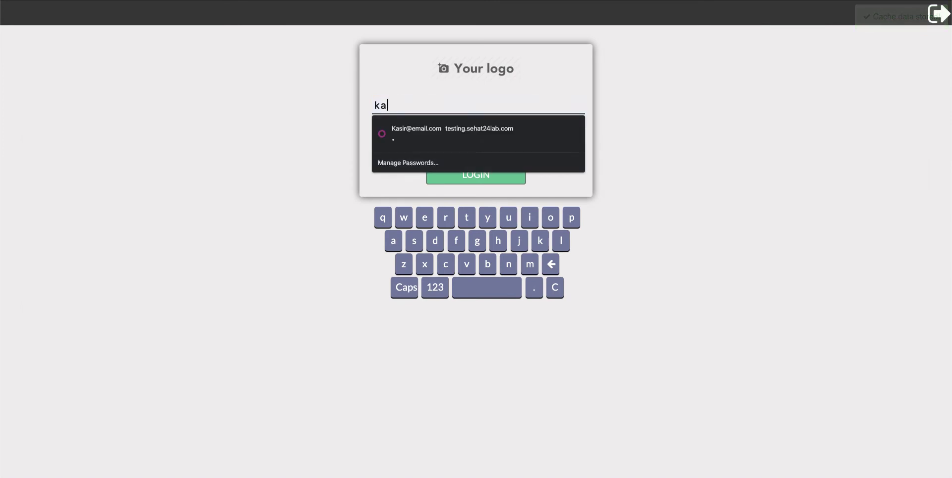
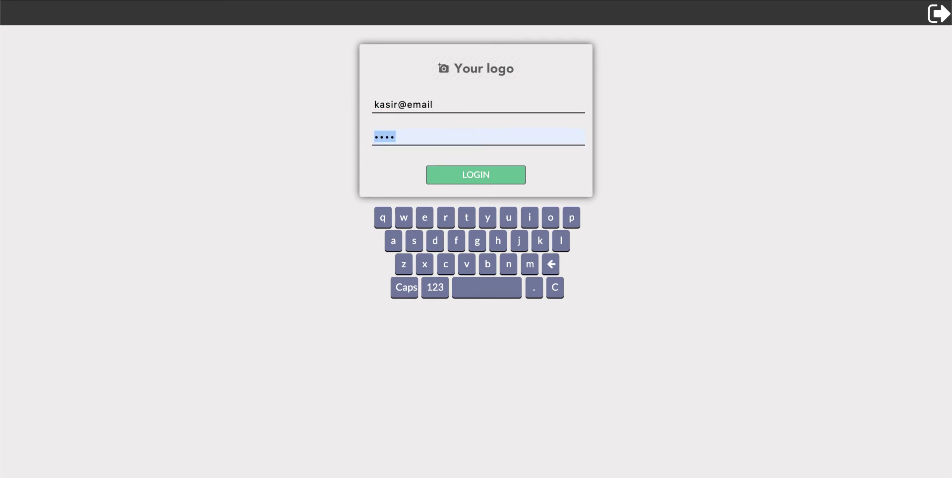
left_click(519, 98)
left_click(519, 98)
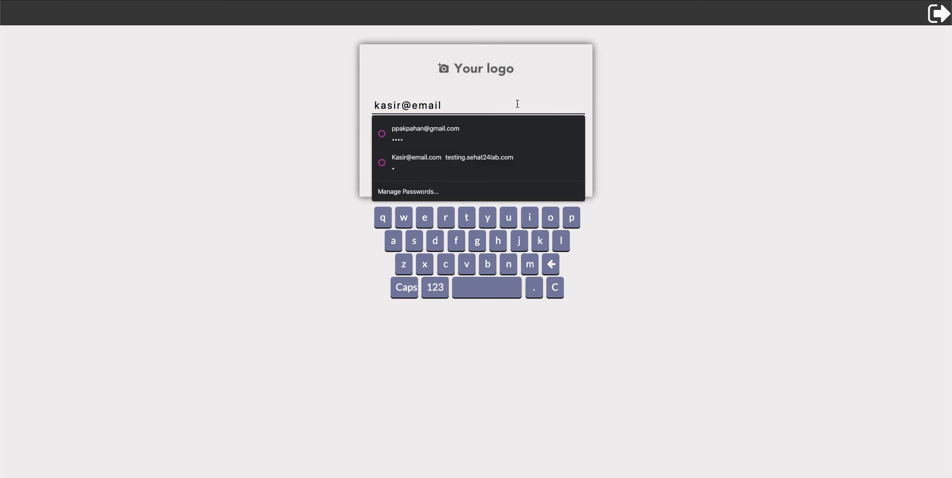
type(".com")
key("Tab")
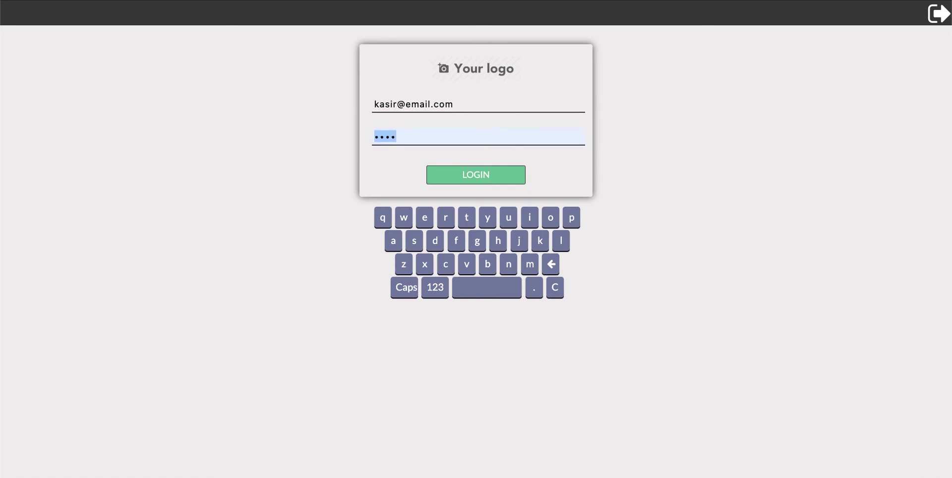
type("1")
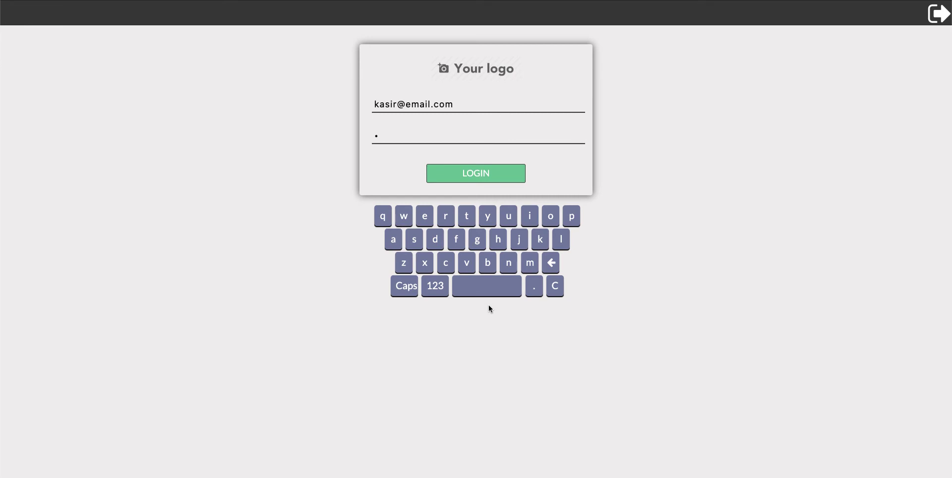
left_click(475, 178)
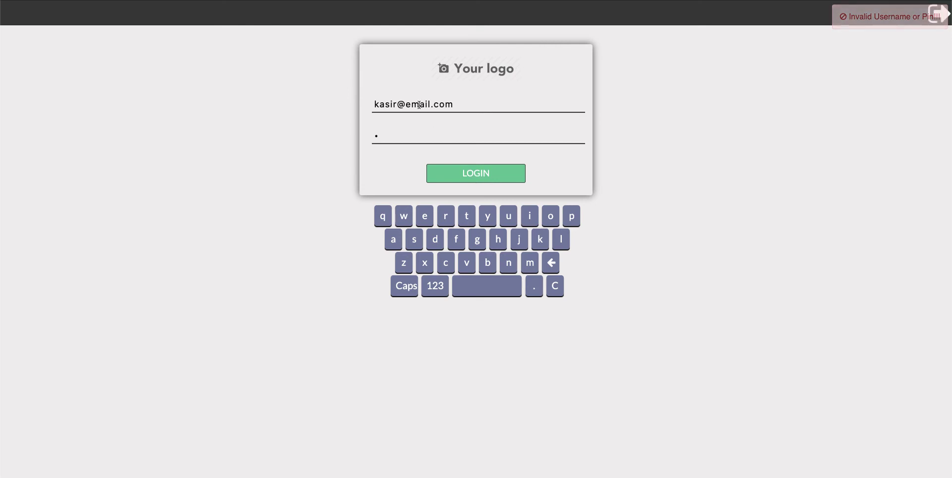
- Fix the username by moving the stray 3 to just before the @, then log in
left_click(394, 100)
left_click(466, 124)
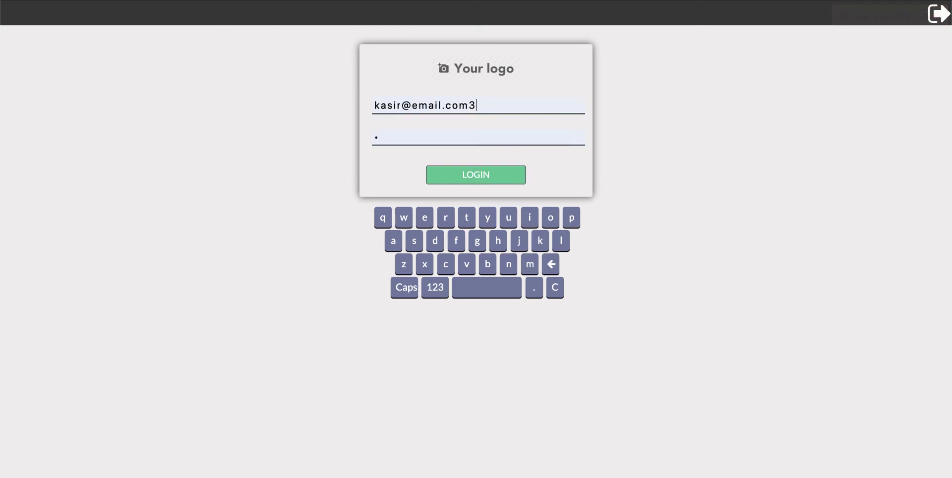
left_click(480, 177)
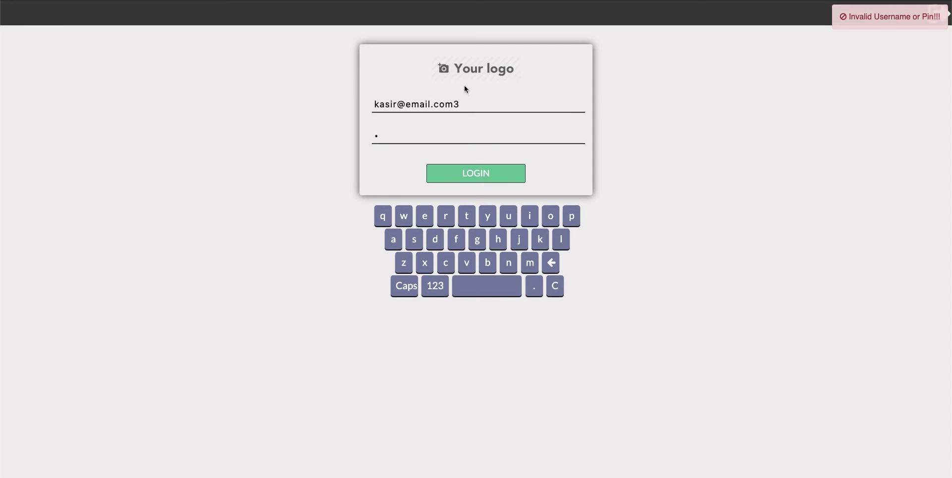
left_click(463, 106)
key("BackSpace")
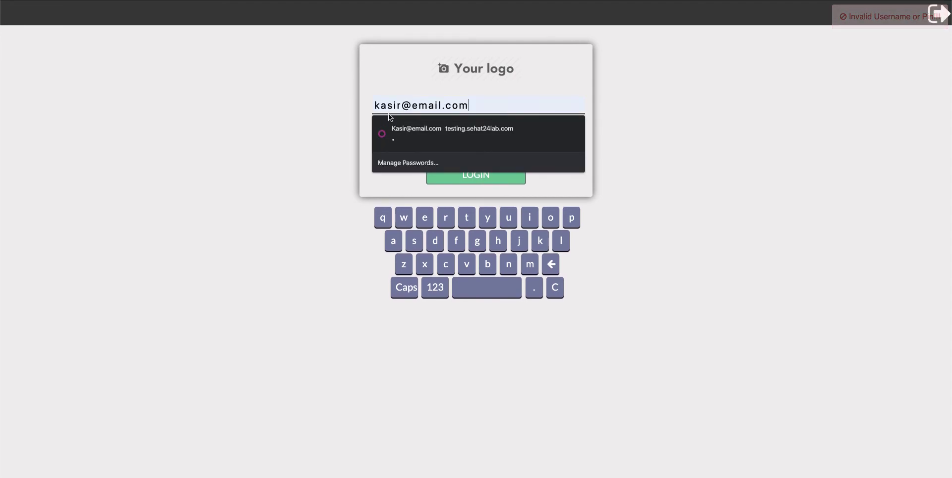
left_click(398, 106)
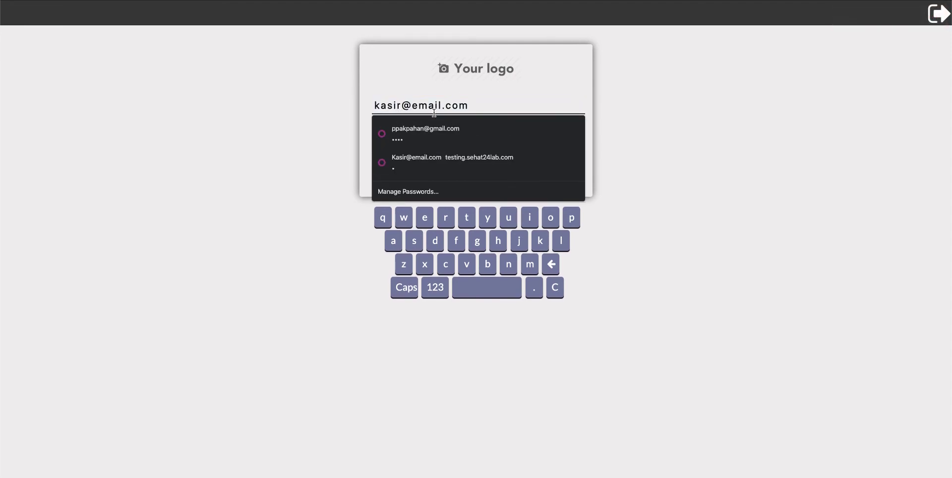
type("3")
left_click(475, 174)
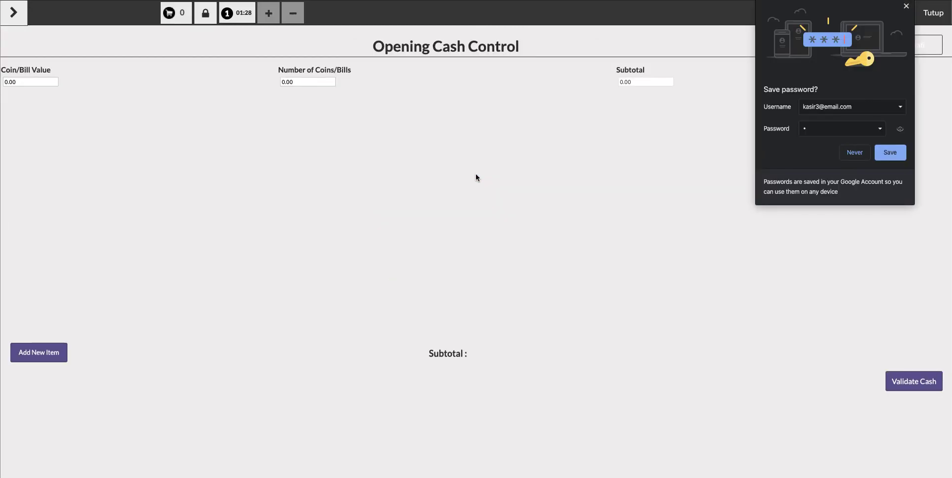
- Dismiss the save-password offer, add then delete a 100000 × 2 cash row, and skip opening cash control
left_click(907, 6)
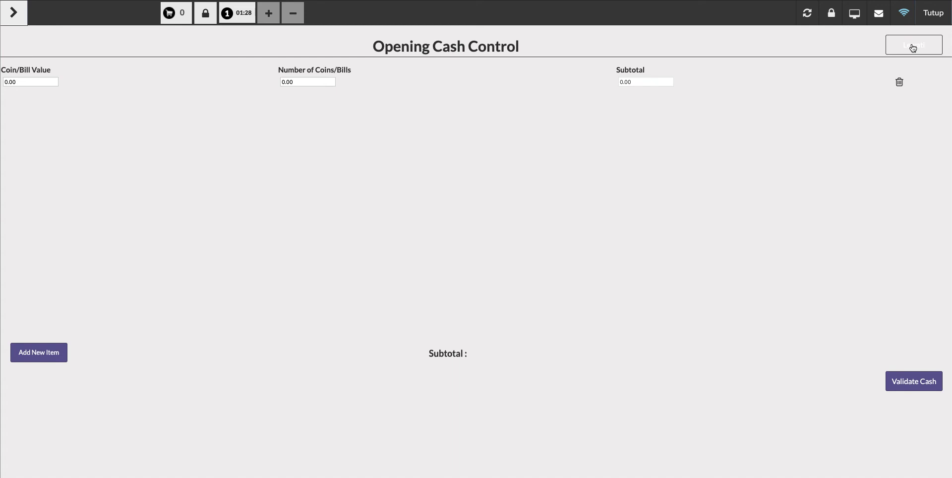
left_click(33, 79)
type("100")
key("BackSpace")
key("BackSpace")
type("00000")
key("Tab")
type("2")
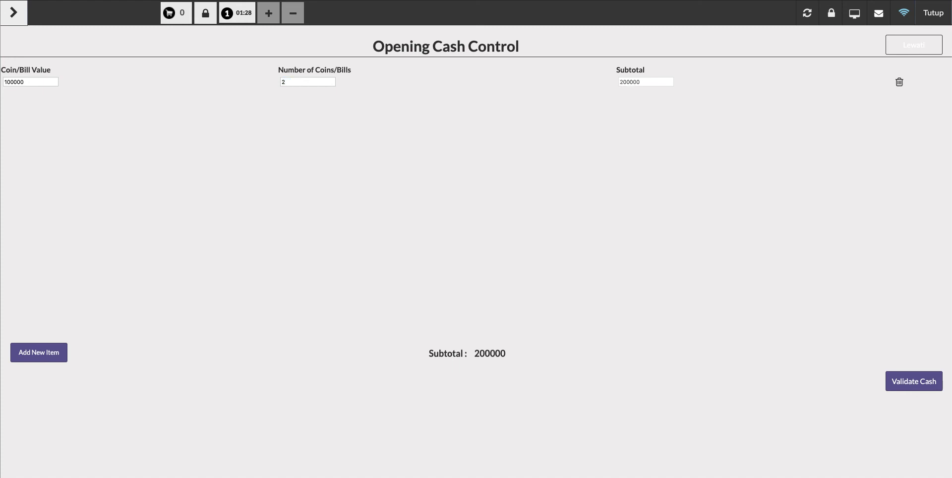
left_click(899, 83)
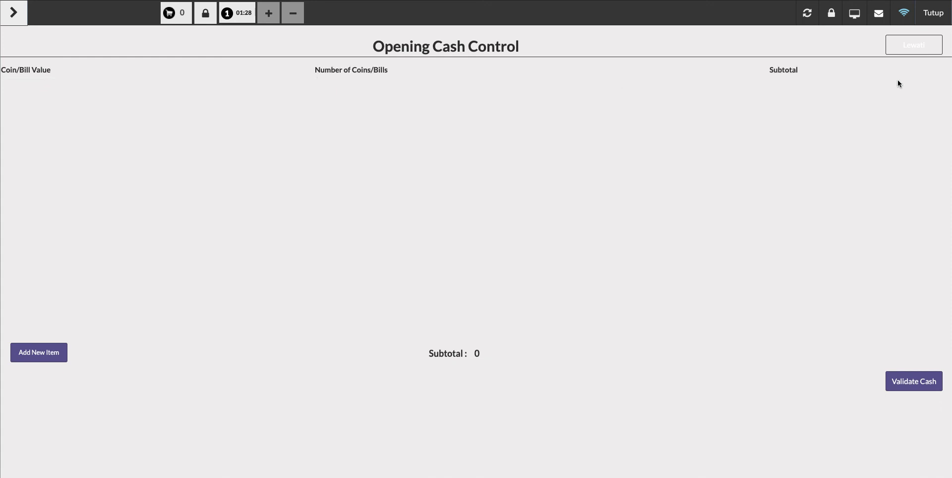
left_click(906, 45)
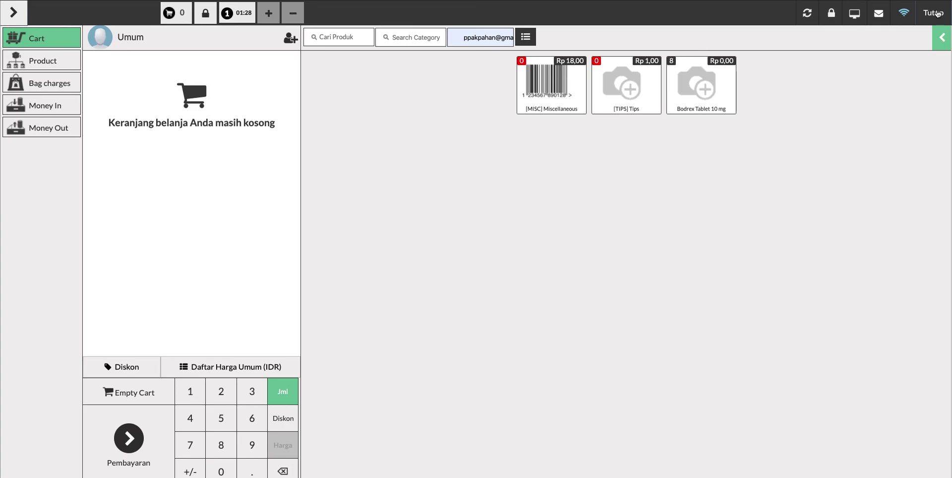
- Close the POS via Tutup and Konfirmasi, validate a Rp 0,00 closing count, and close the session
left_click(938, 14)
left_click(938, 14)
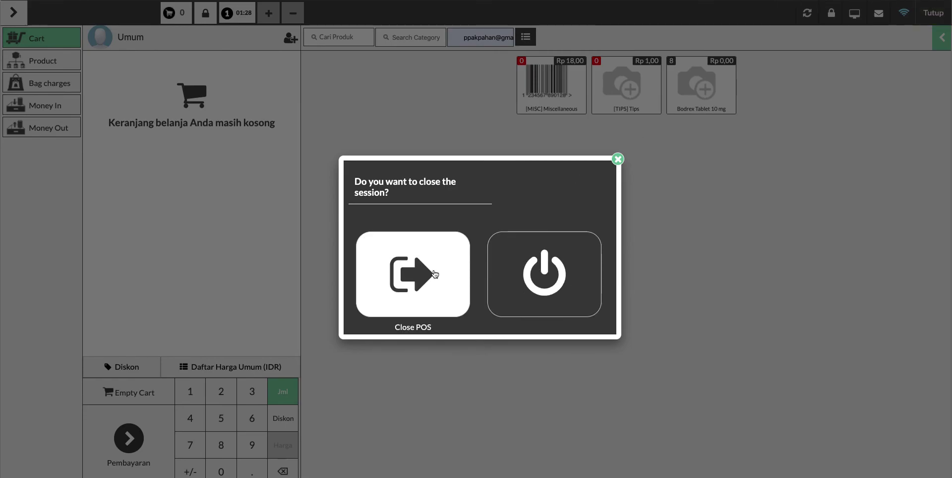
left_click(415, 274)
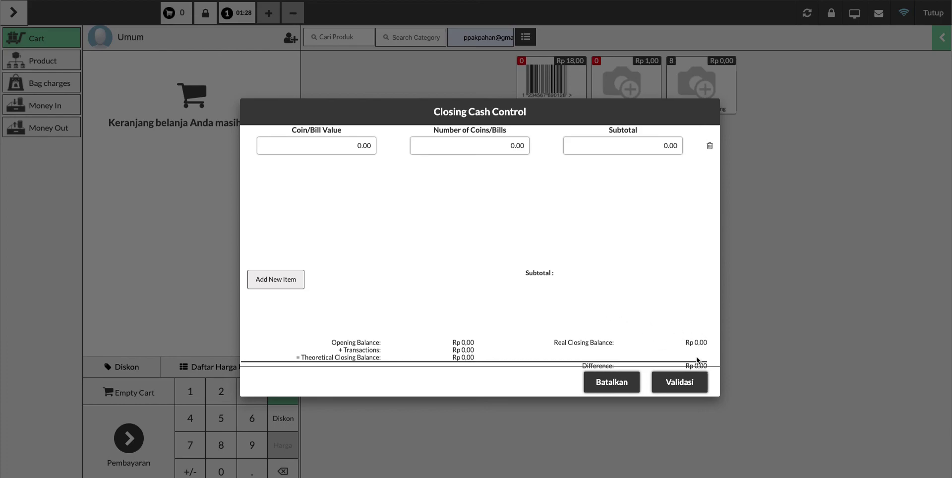
left_click(691, 386)
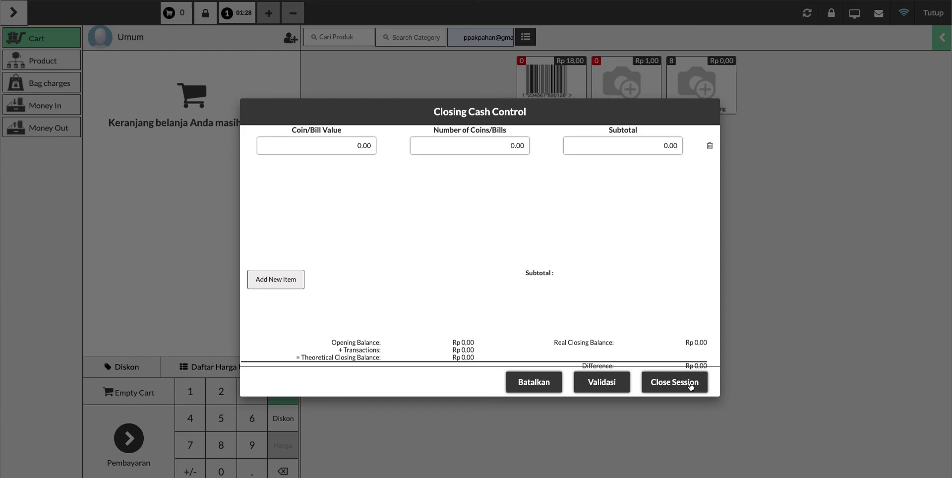
left_click(691, 387)
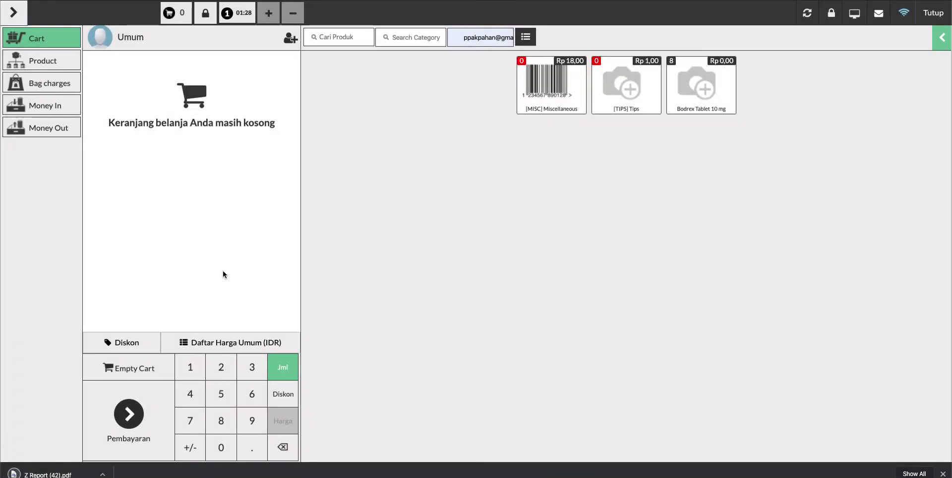
- Open the downloaded Z Report PDF showing zero totals, then return to the sign-in page
left_click(41, 474)
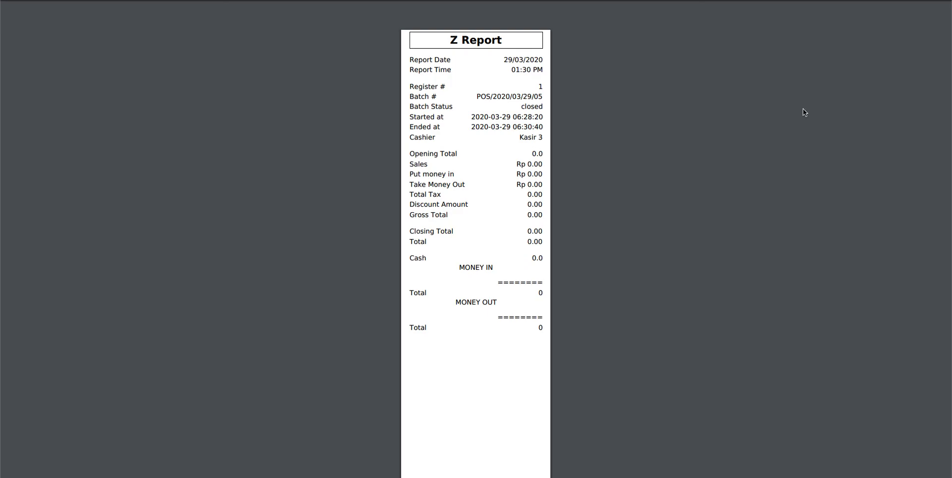
left_click(933, 10)
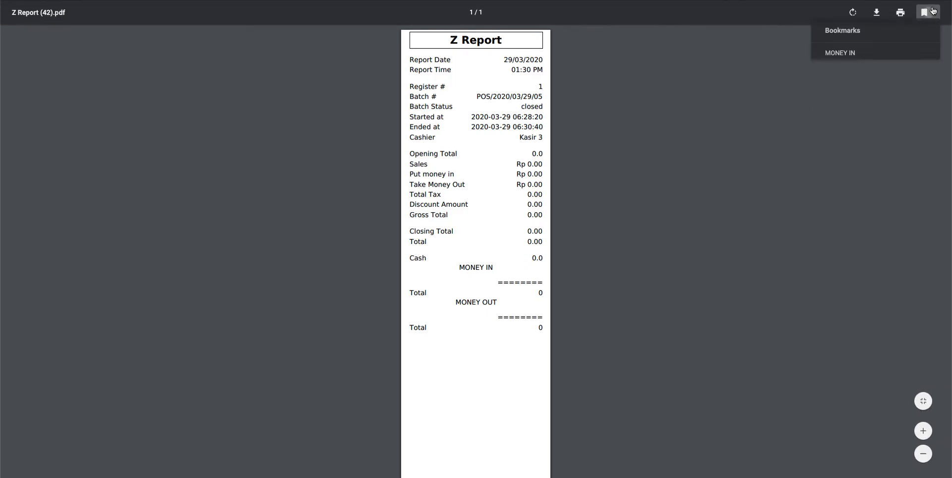
left_click(295, 103)
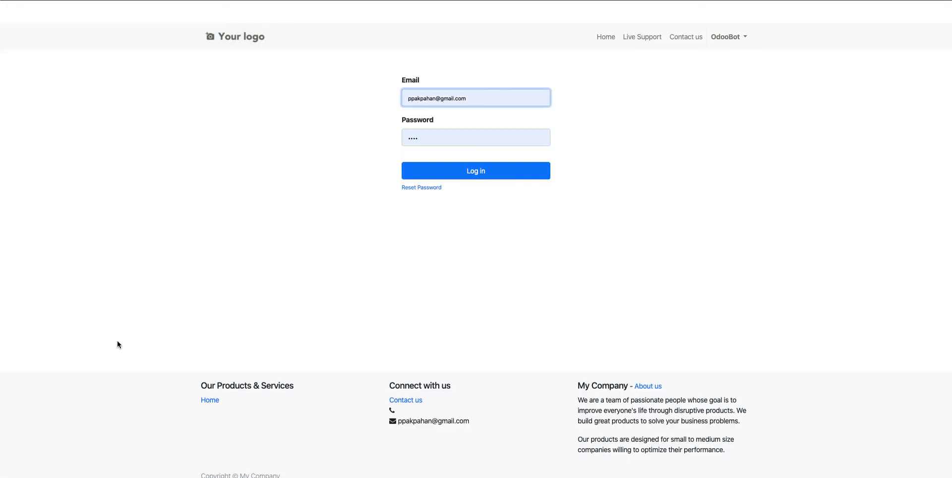
left_click(117, 341)
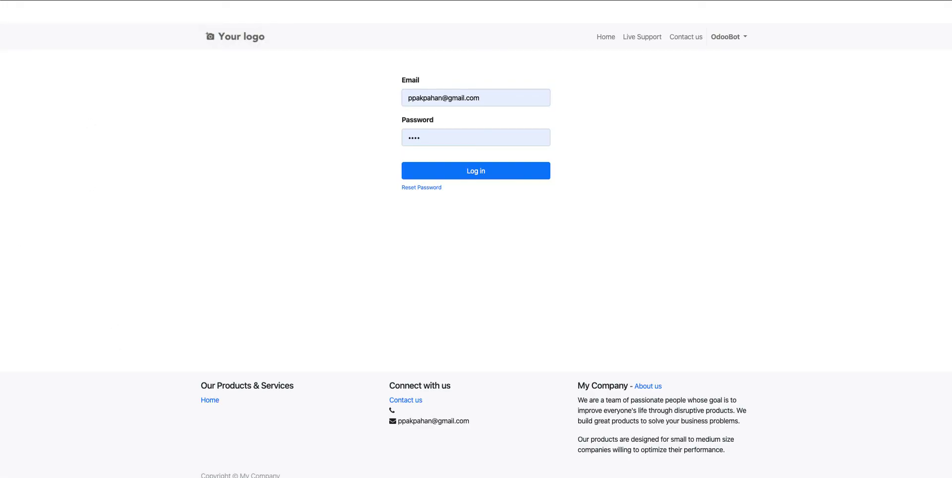